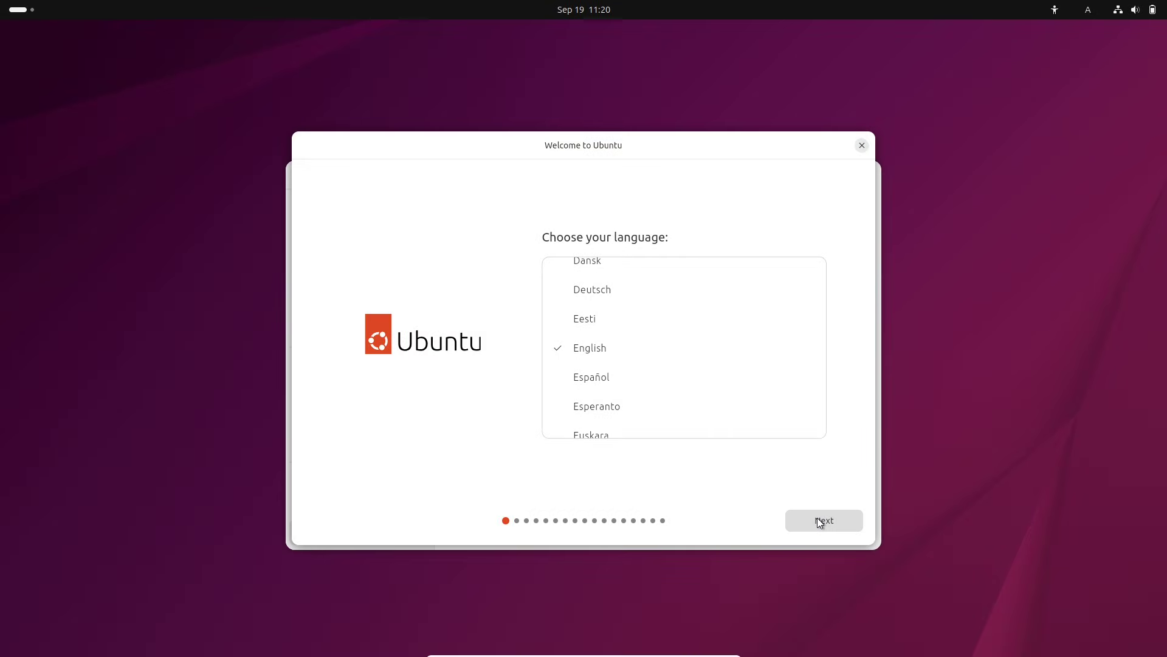
Advance the installer past the language, accessibility, keyboard and wired internet pages.
left_click(821, 521)
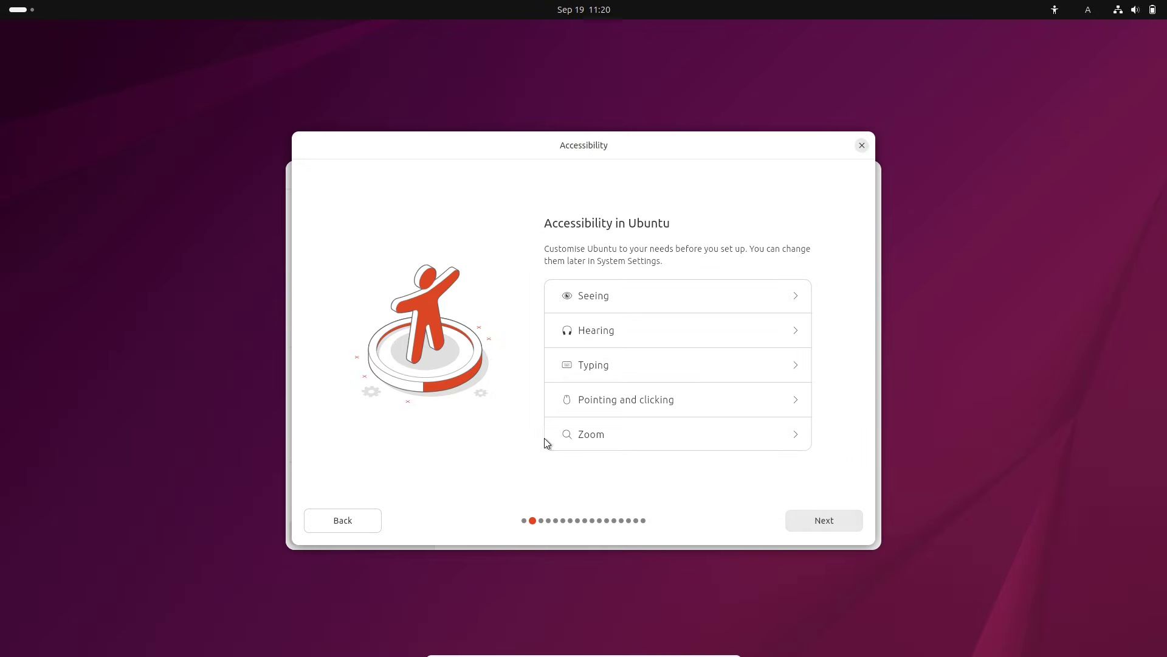
left_click(810, 526)
left_click(1086, 10)
left_click(1119, 11)
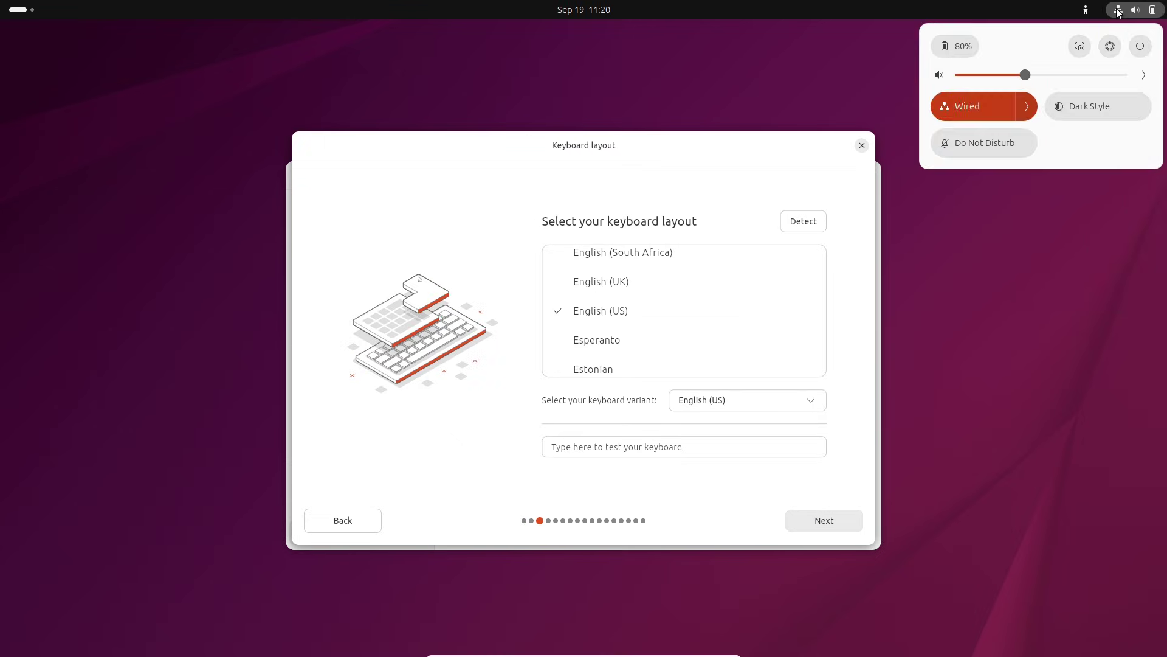
left_click(828, 523)
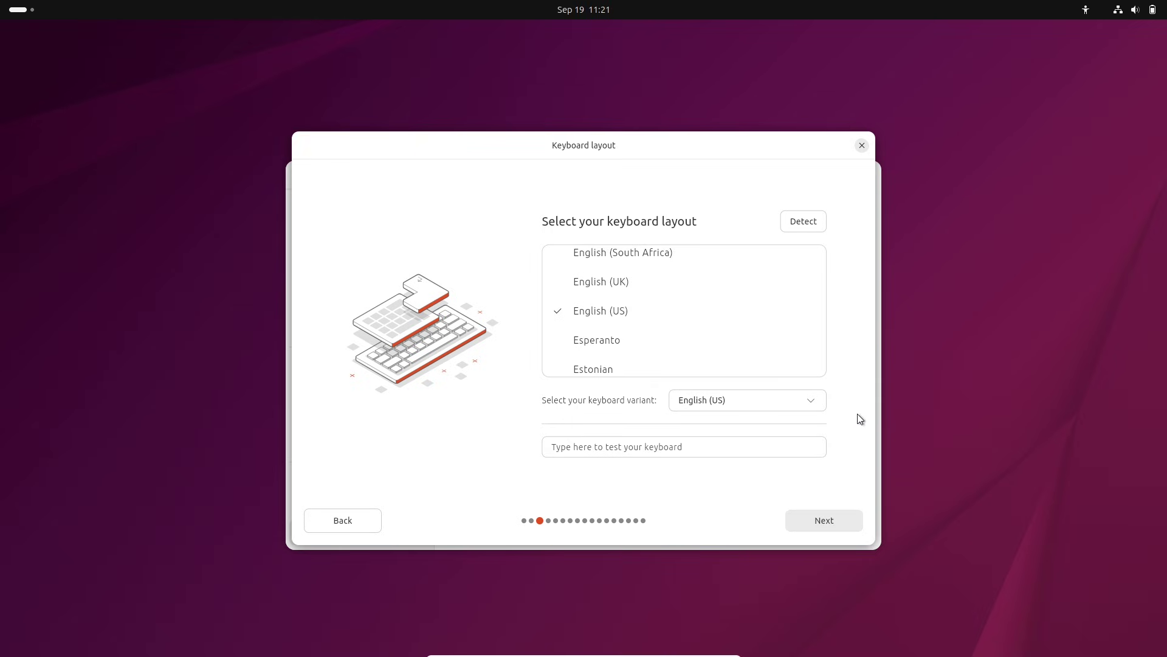
left_click(822, 522)
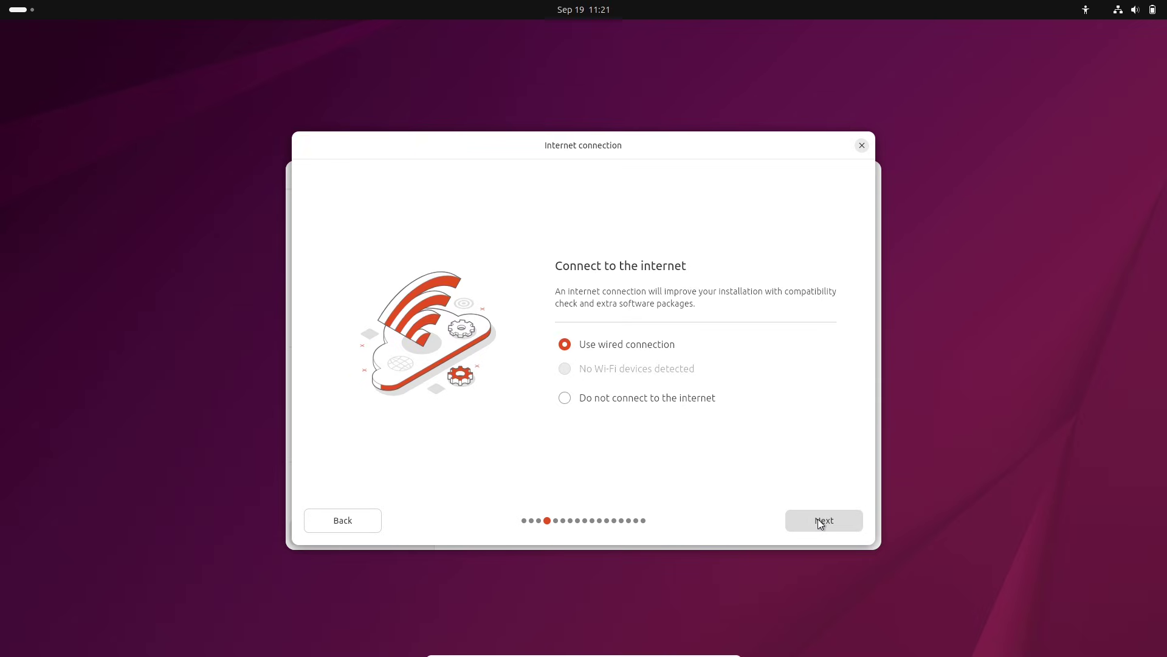
left_click(820, 522)
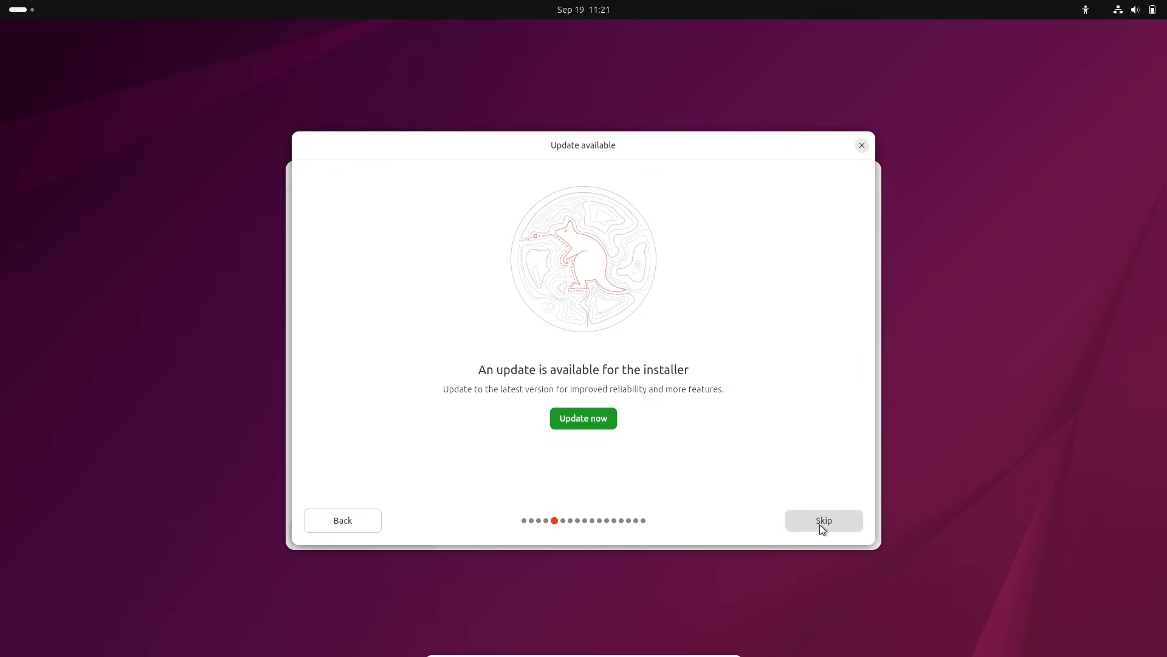
Skip the installer update, choose Install Ubuntu with Interactive installation, and pass the applications page.
left_click(820, 524)
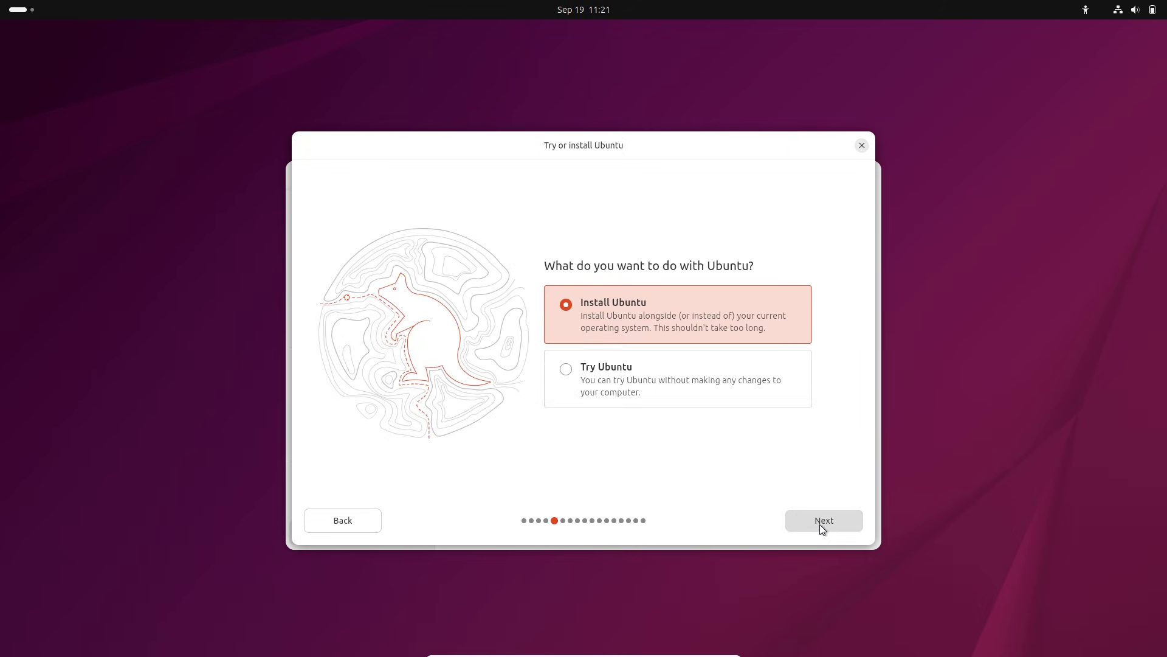
left_click(820, 524)
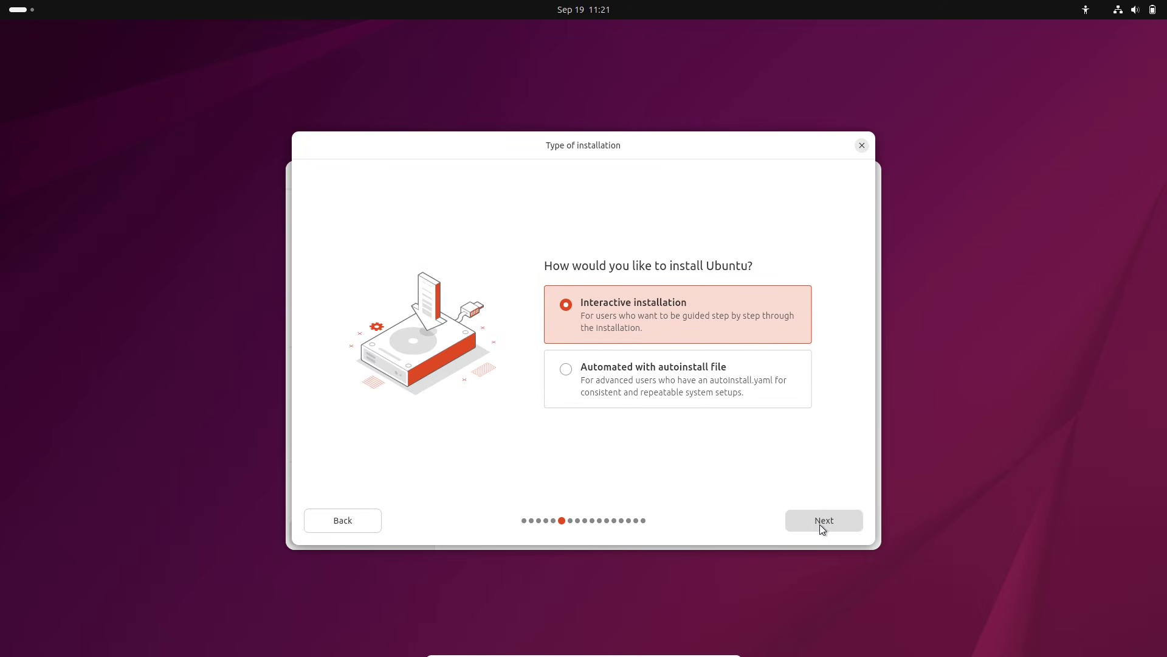
left_click(819, 524)
left_click(820, 524)
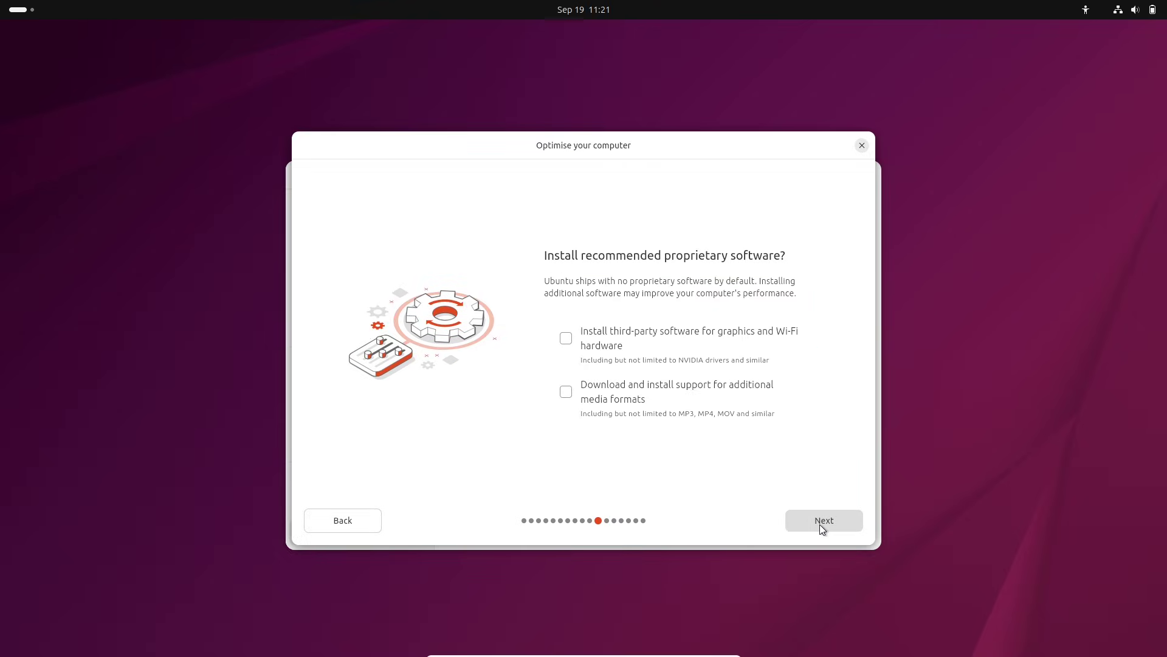
Enable third-party graphics/Wi-Fi software and additional media format support, then continue.
left_click(681, 343)
left_click(687, 391)
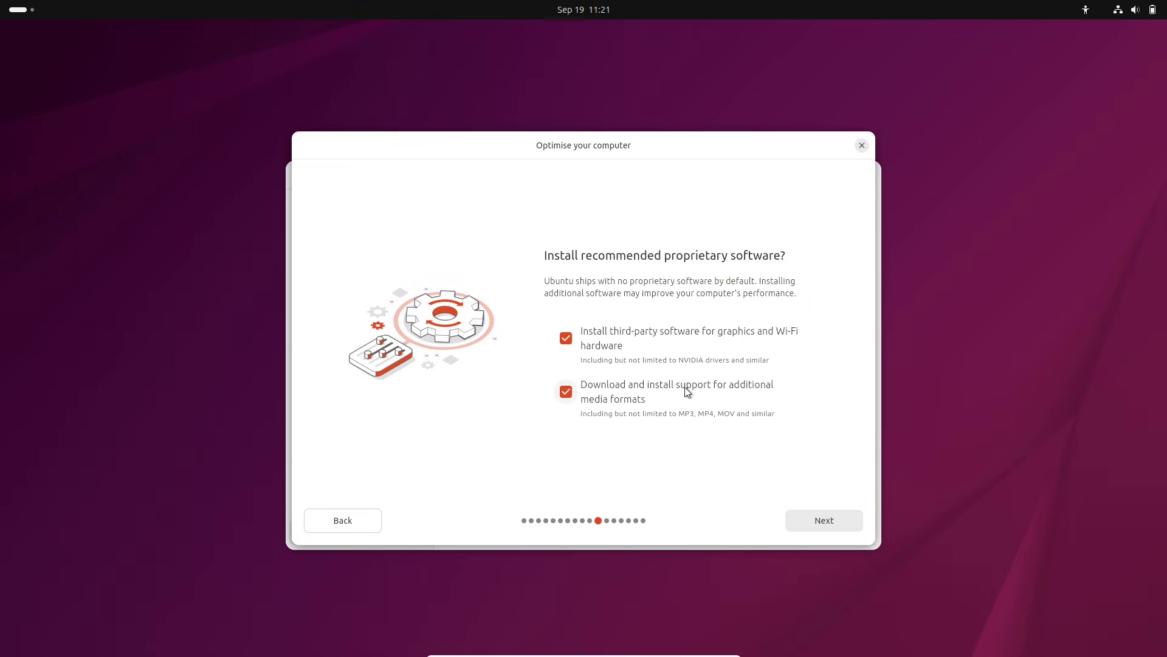
left_click(814, 523)
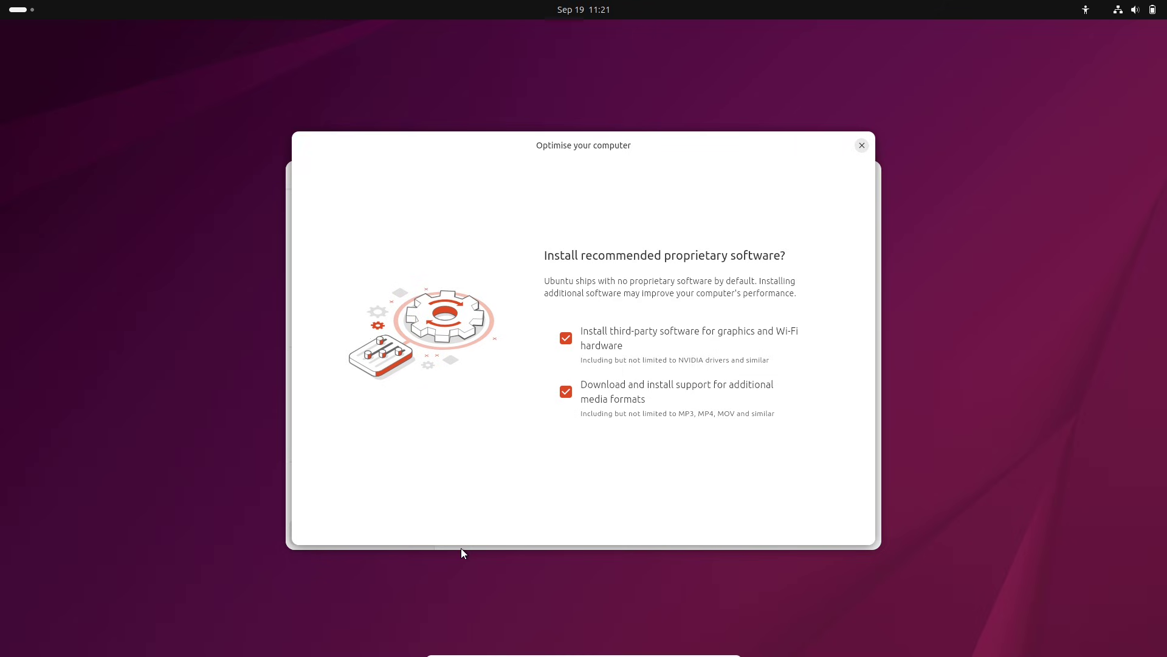
Close the installer, maximize Settings, and review the System Details summary.
left_click(862, 146)
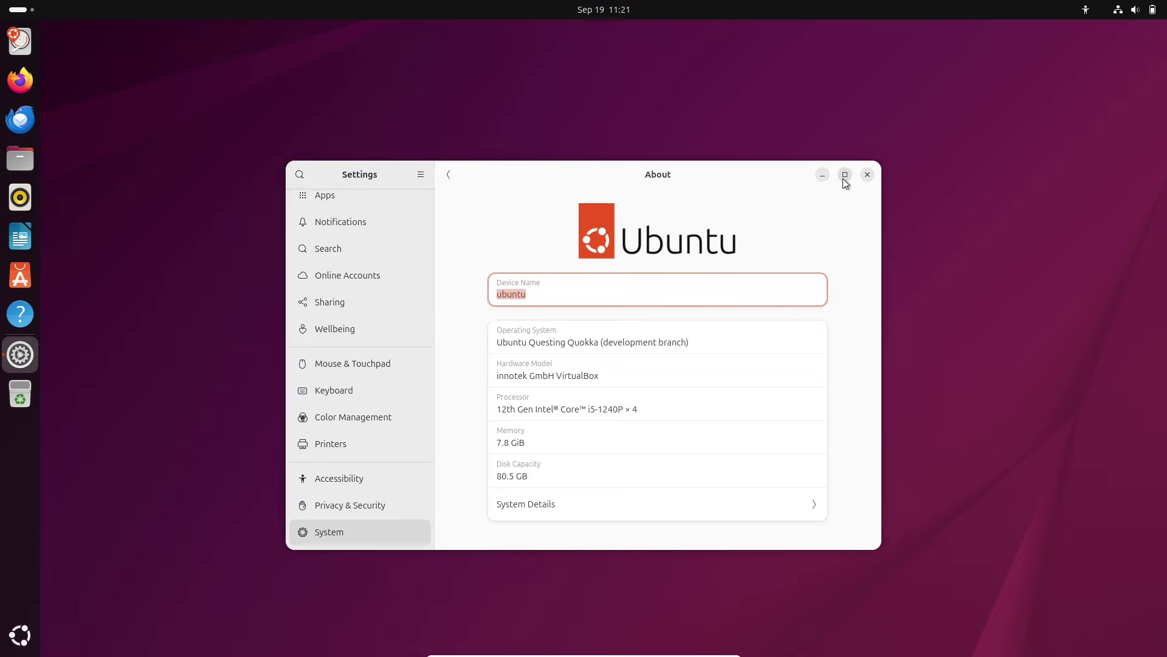
left_click(844, 178)
left_click(666, 370)
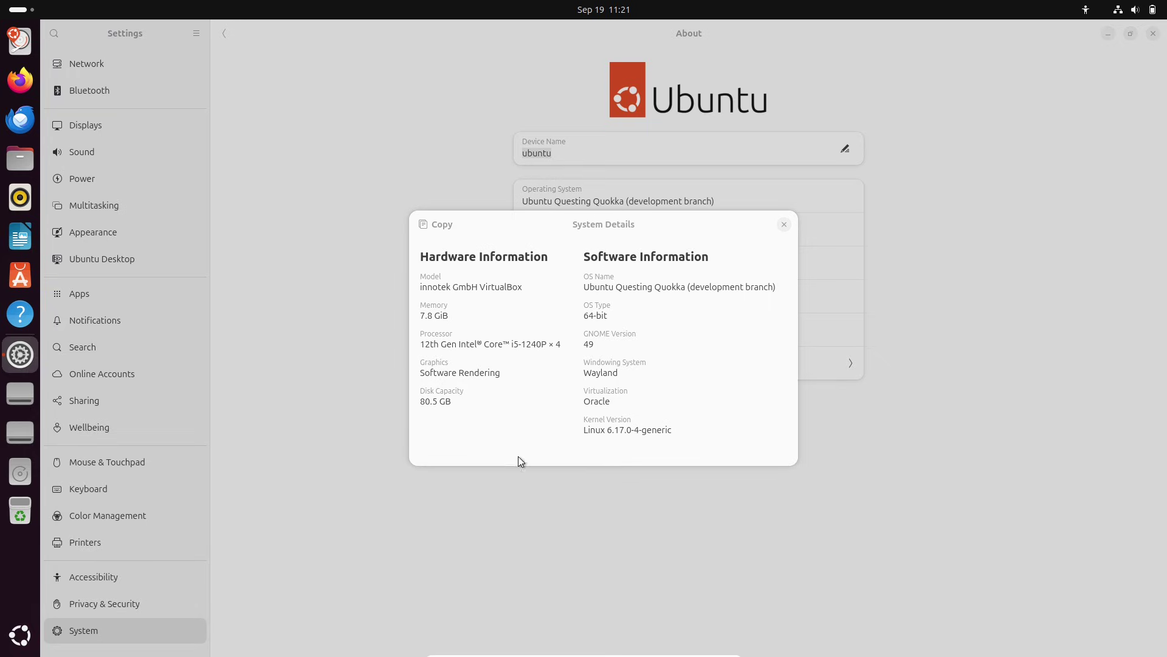
left_click(784, 225)
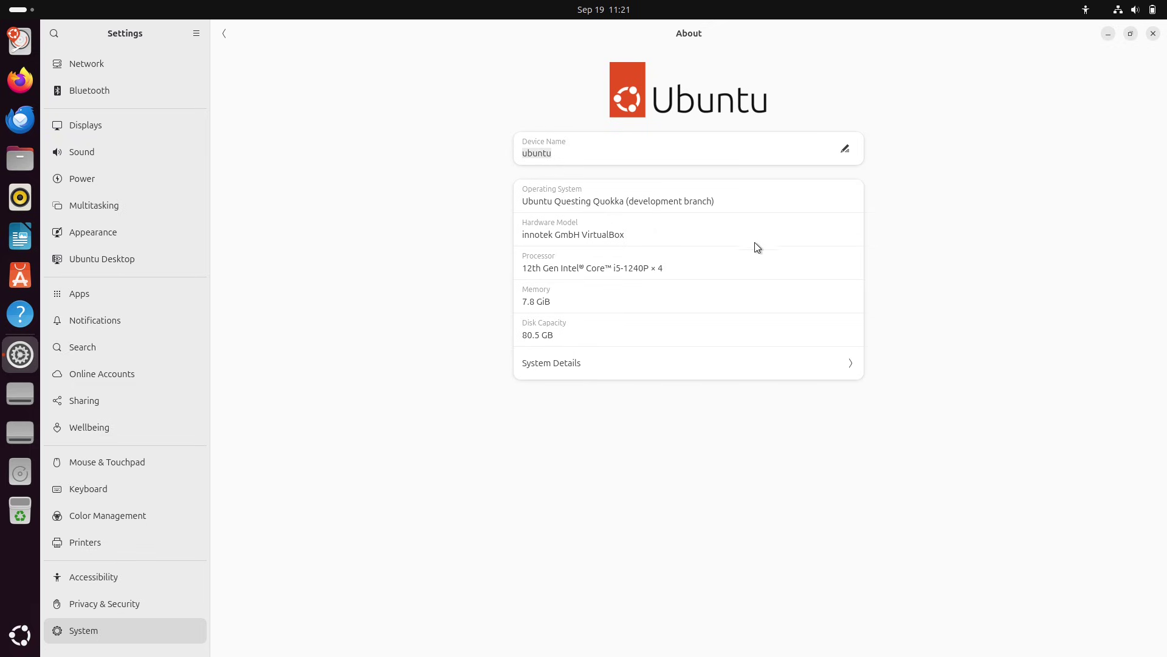
Launch System Monitor from the app grid's System folder.
key("super")
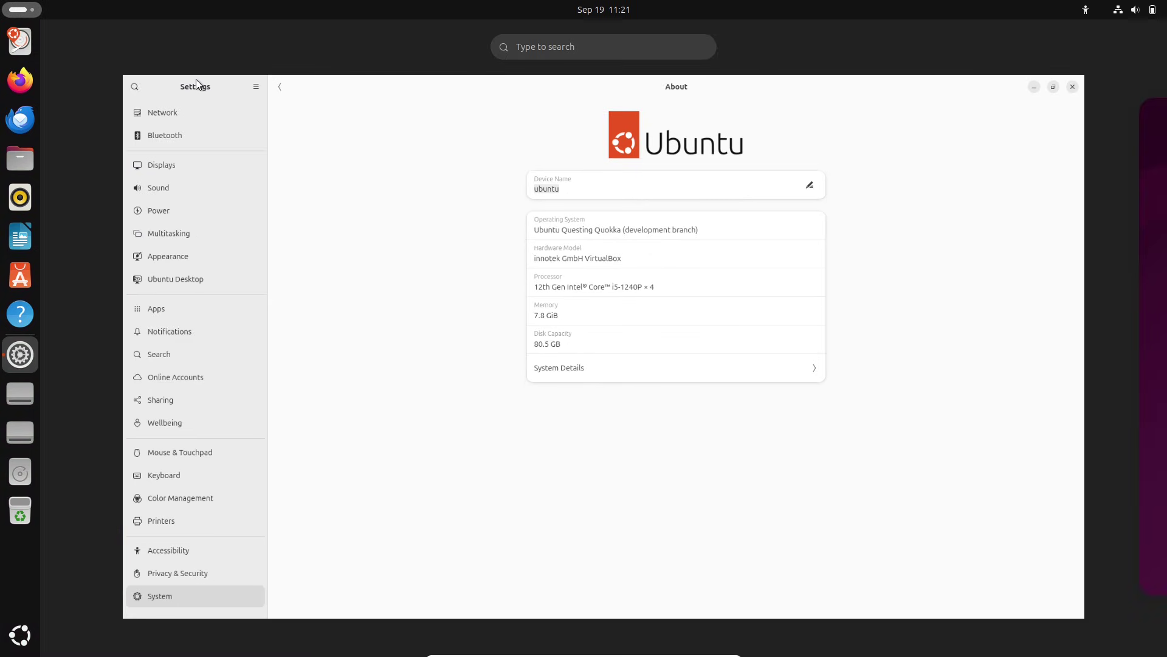
left_click(22, 636)
left_click(550, 403)
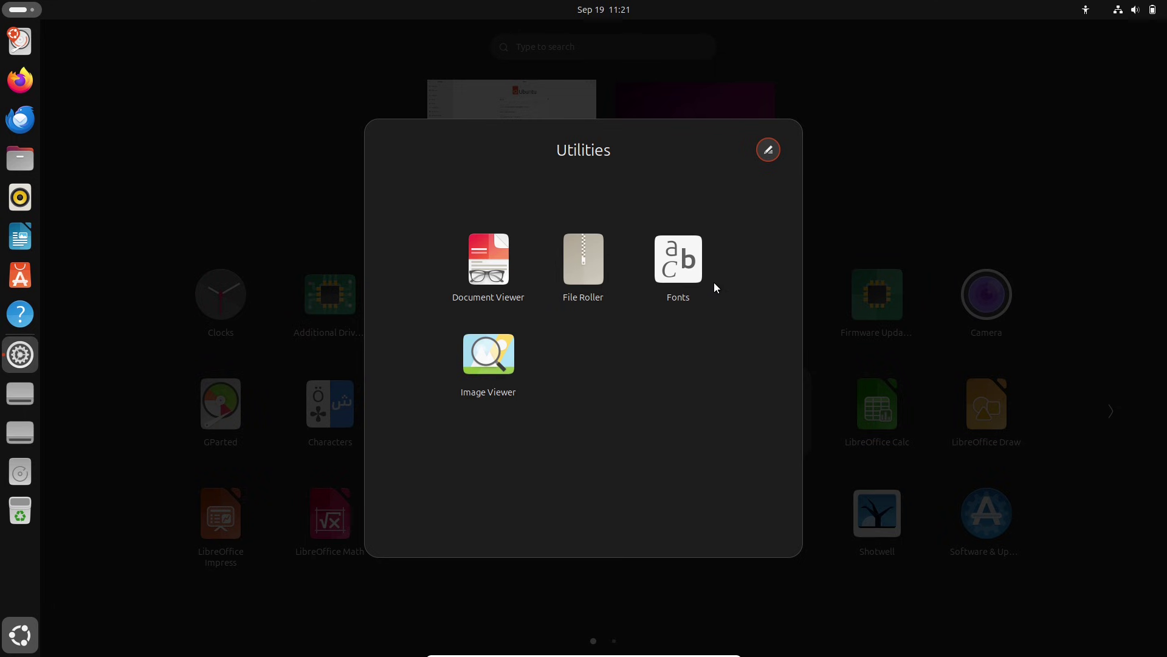
left_click(943, 184)
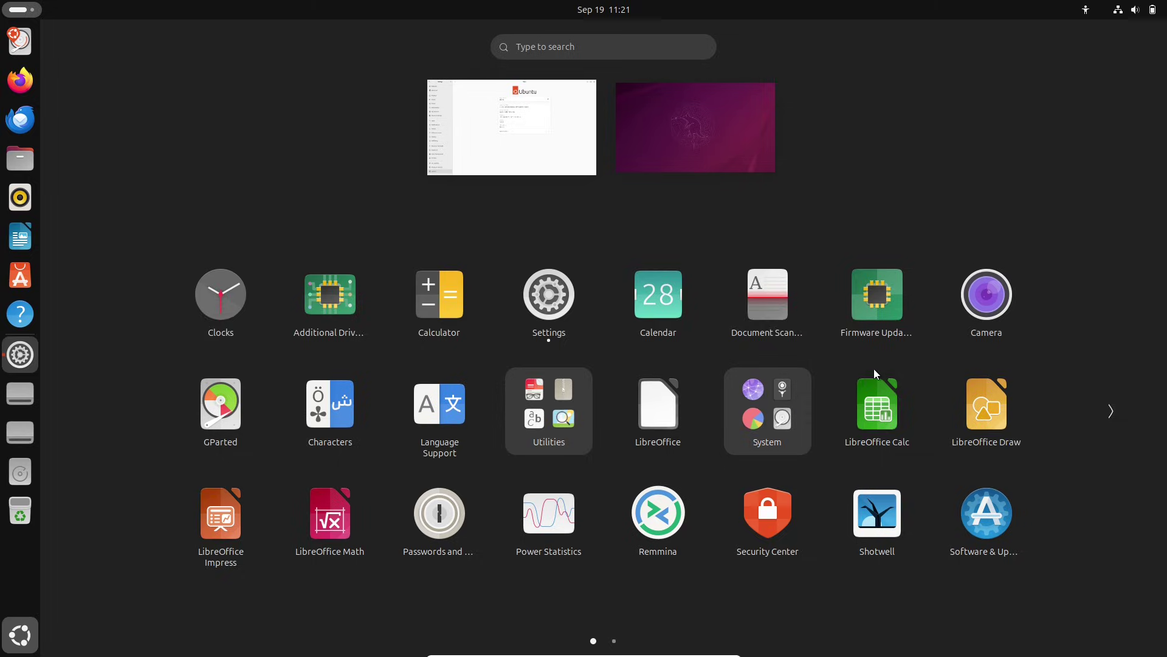
left_click(771, 411)
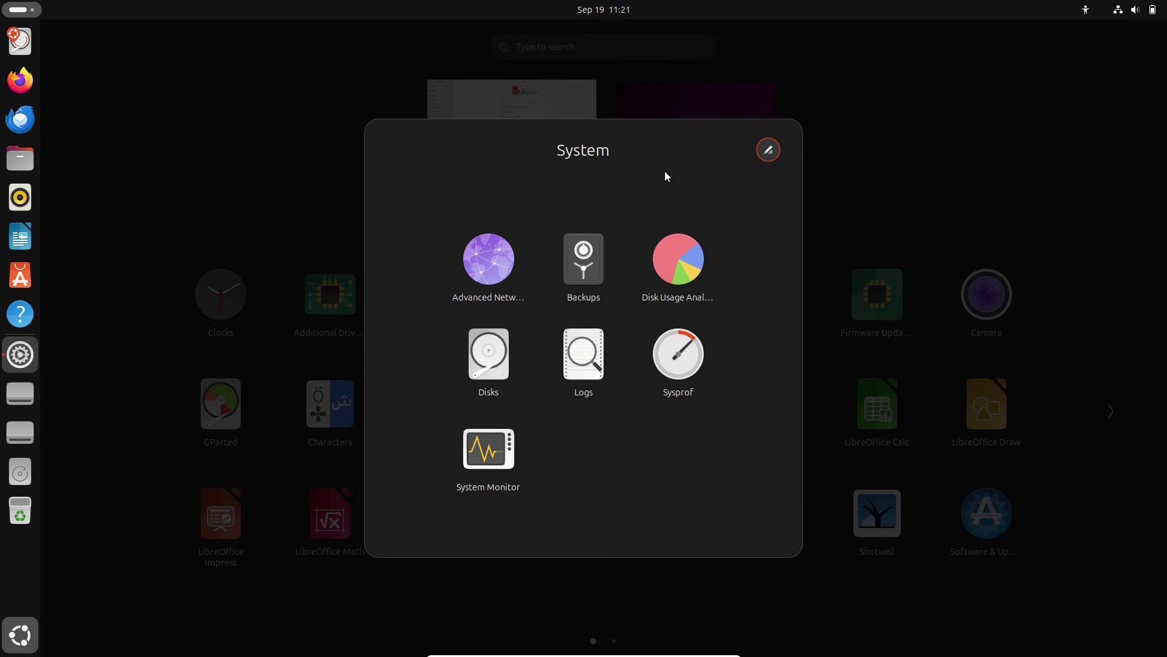
left_click(524, 432)
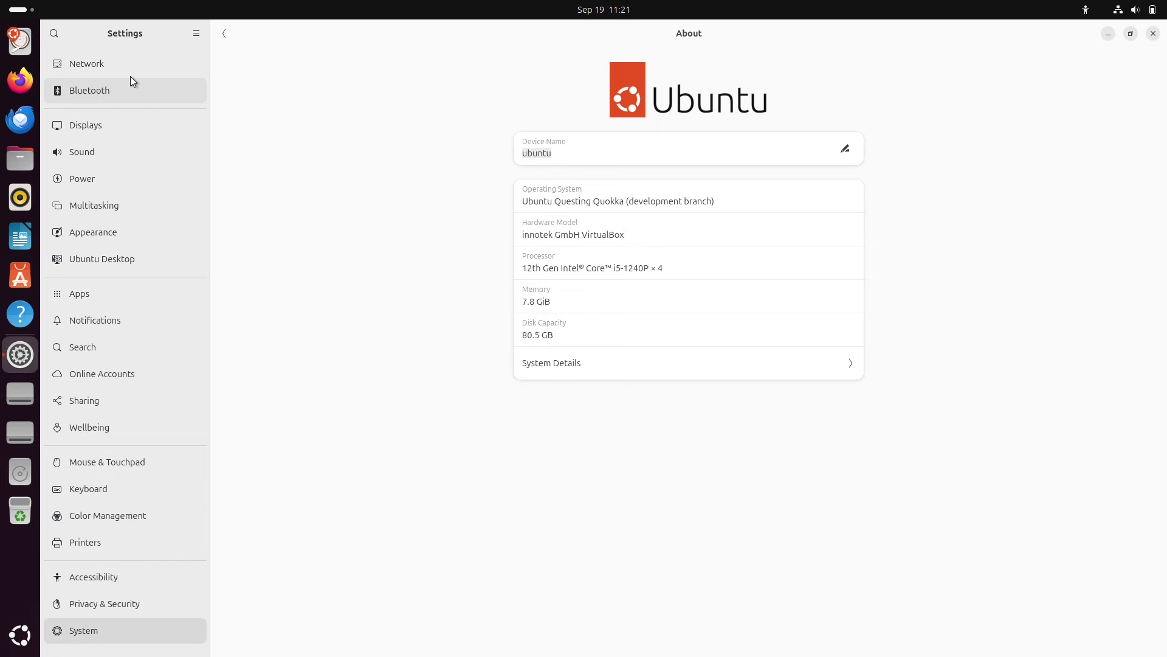
View the Ubuntu Desktop and Appearance settings pages, then bring System Monitor forward.
left_click(134, 260)
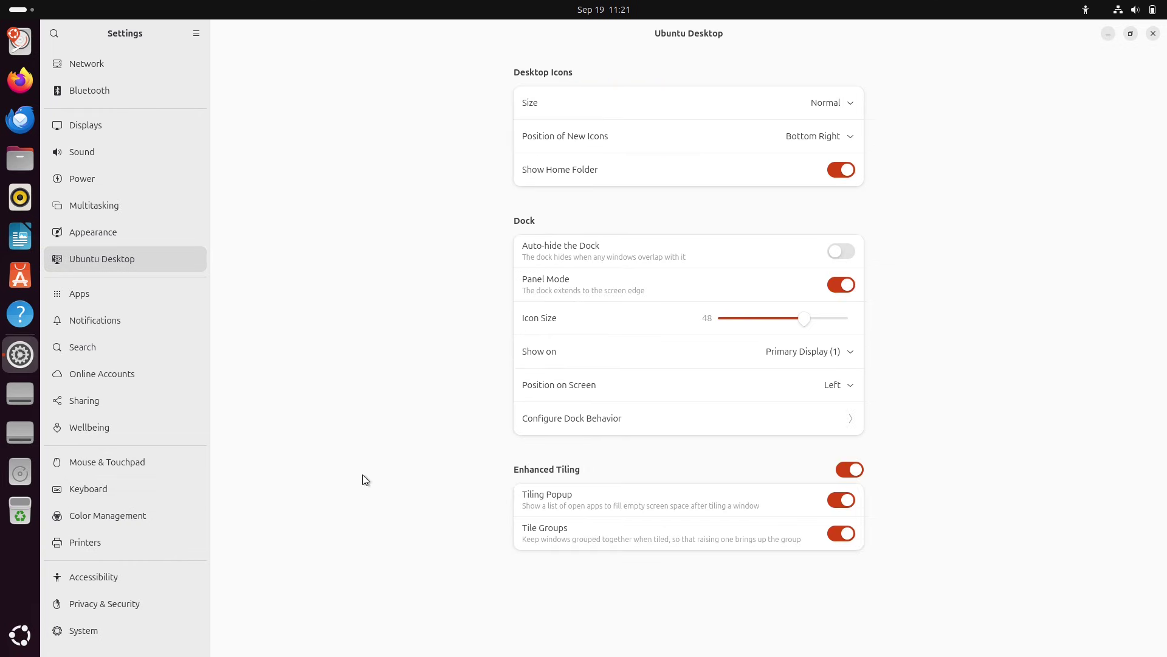
left_click(282, 223)
left_click(163, 234)
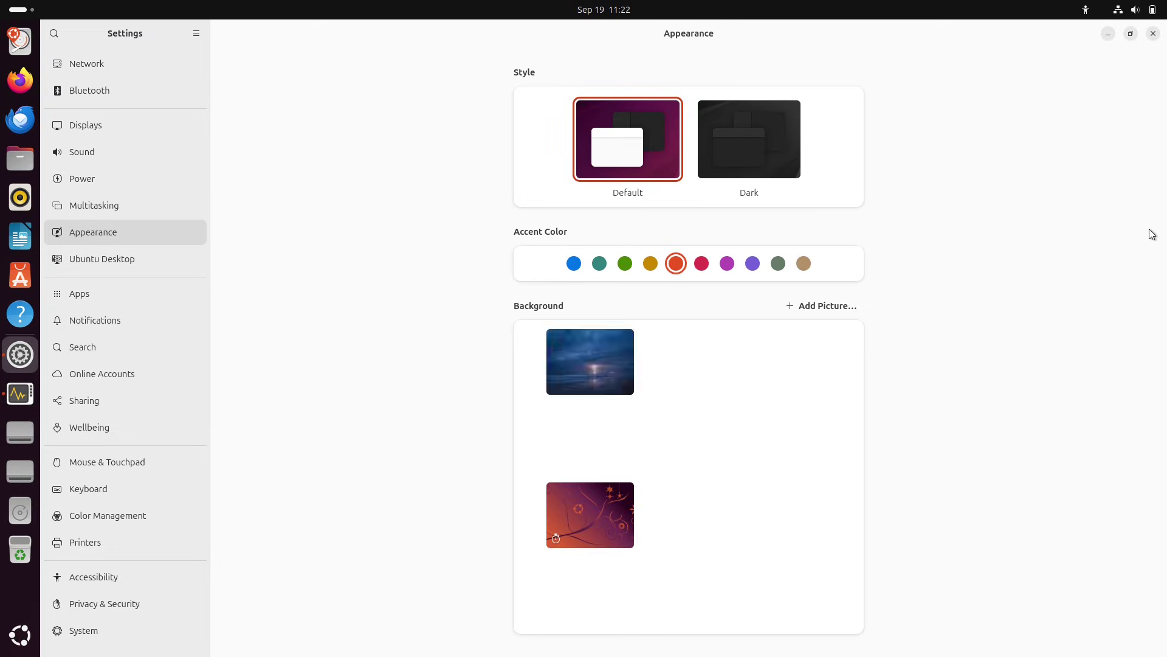
left_click(1129, 33)
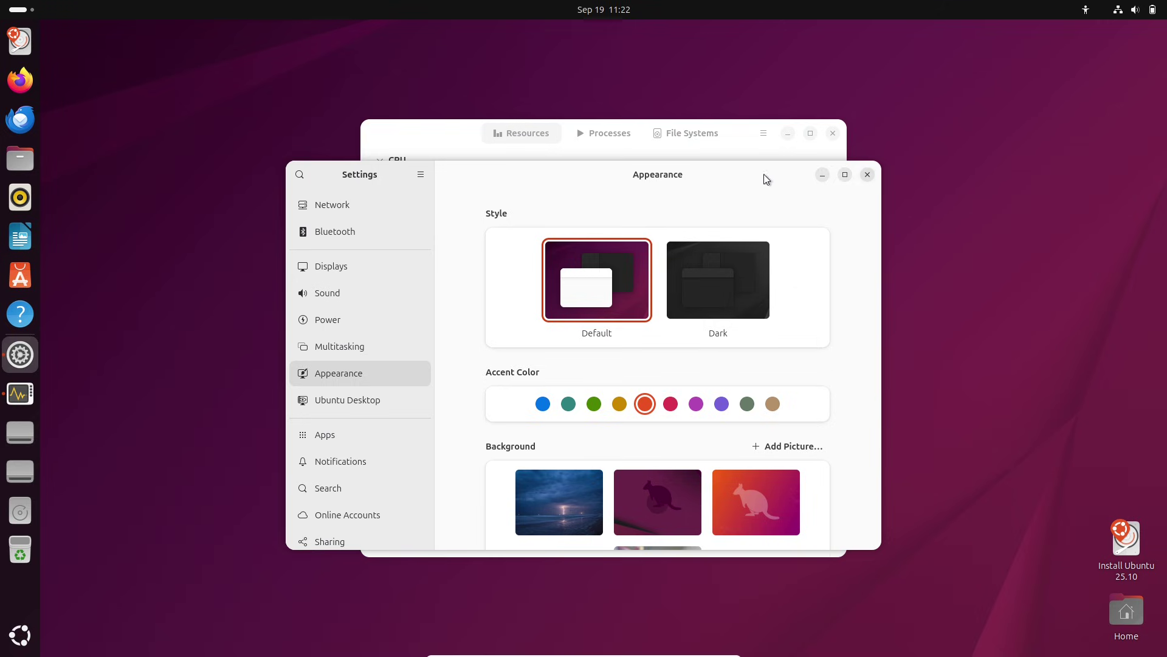
left_click(743, 149)
Maximize System Monitor and collapse the Network and Disk graphs.
left_click(809, 134)
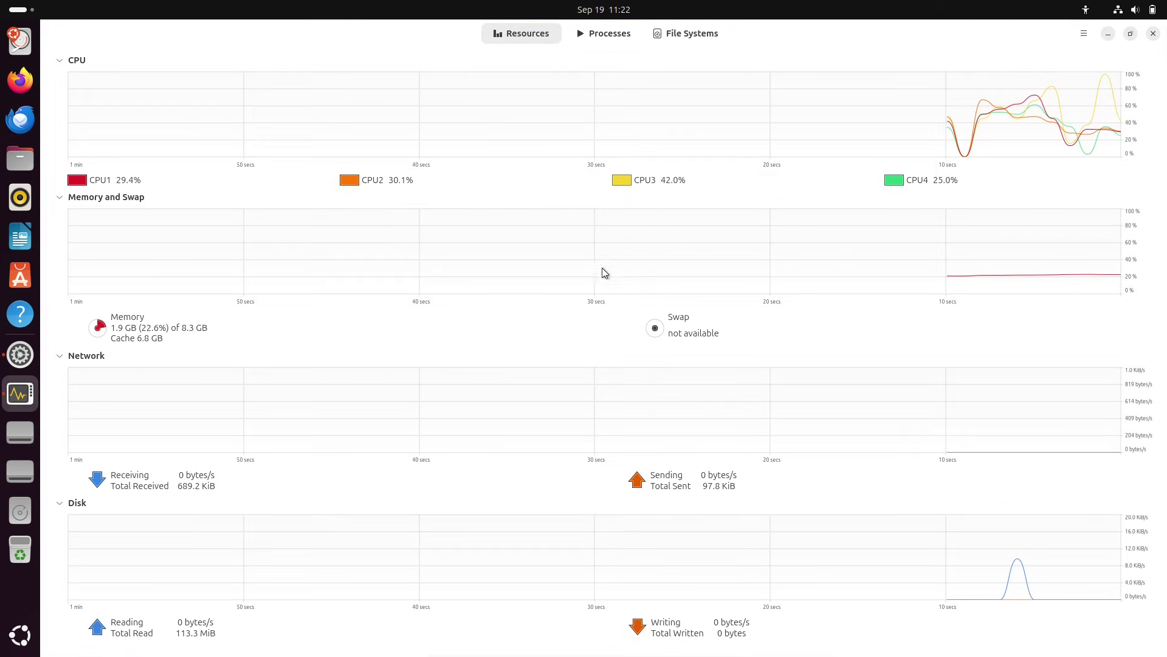
left_click(70, 357)
left_click(70, 461)
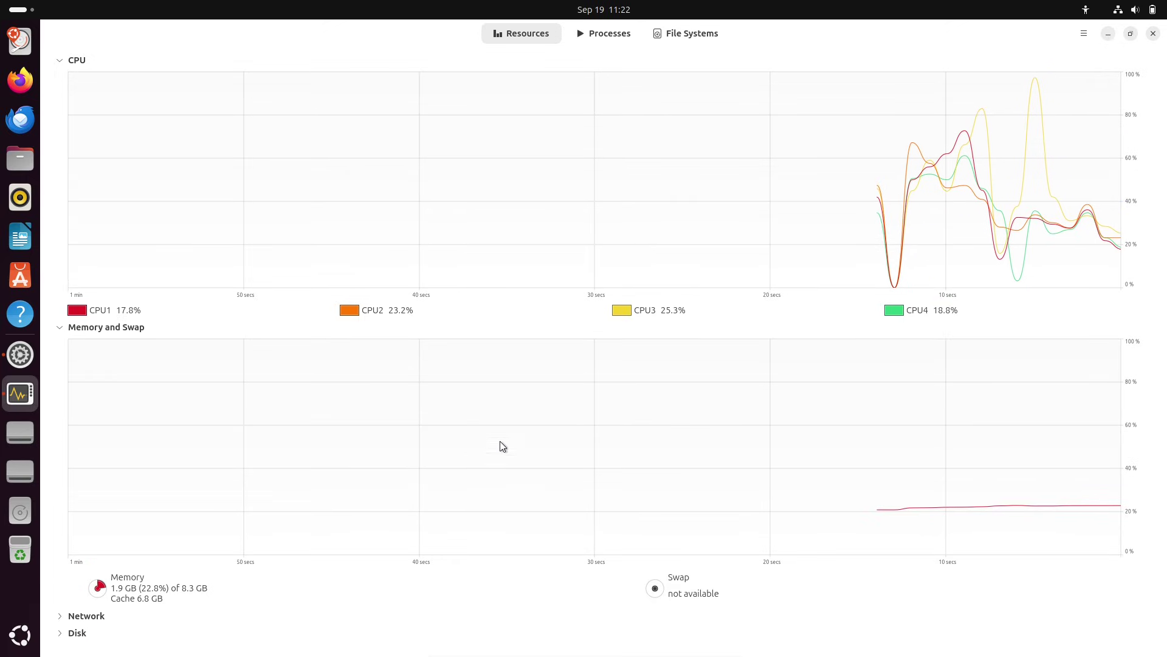
Scroll through the running processes list, then show the mounted file systems.
left_click(605, 40)
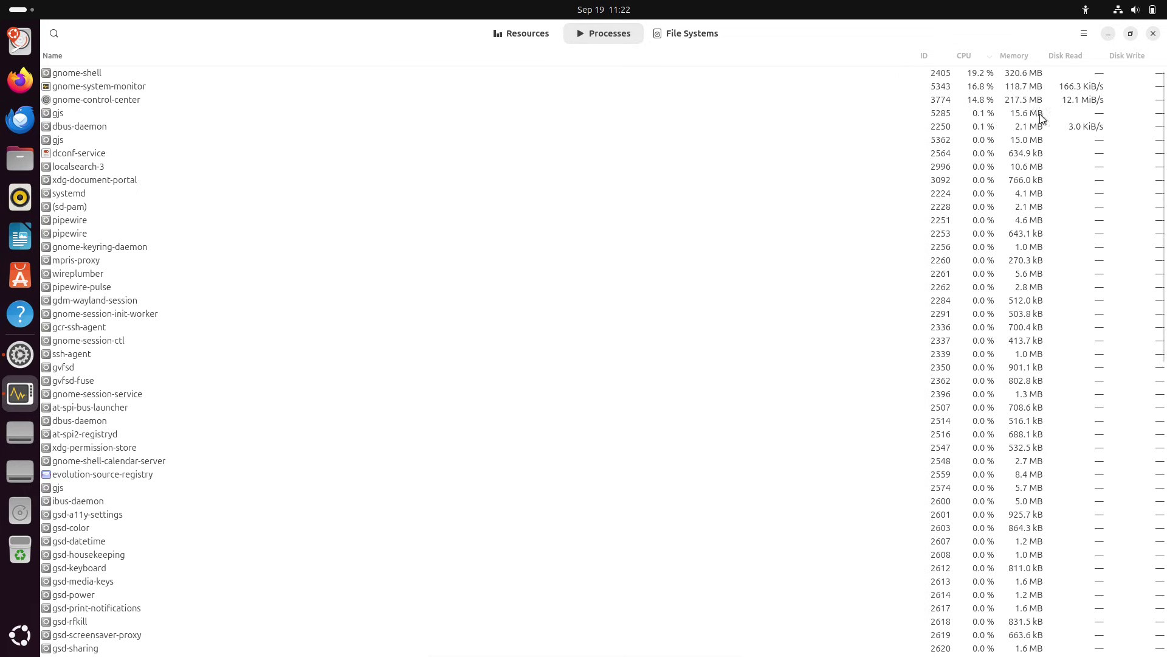
left_click_drag(1159, 148, 1108, 553)
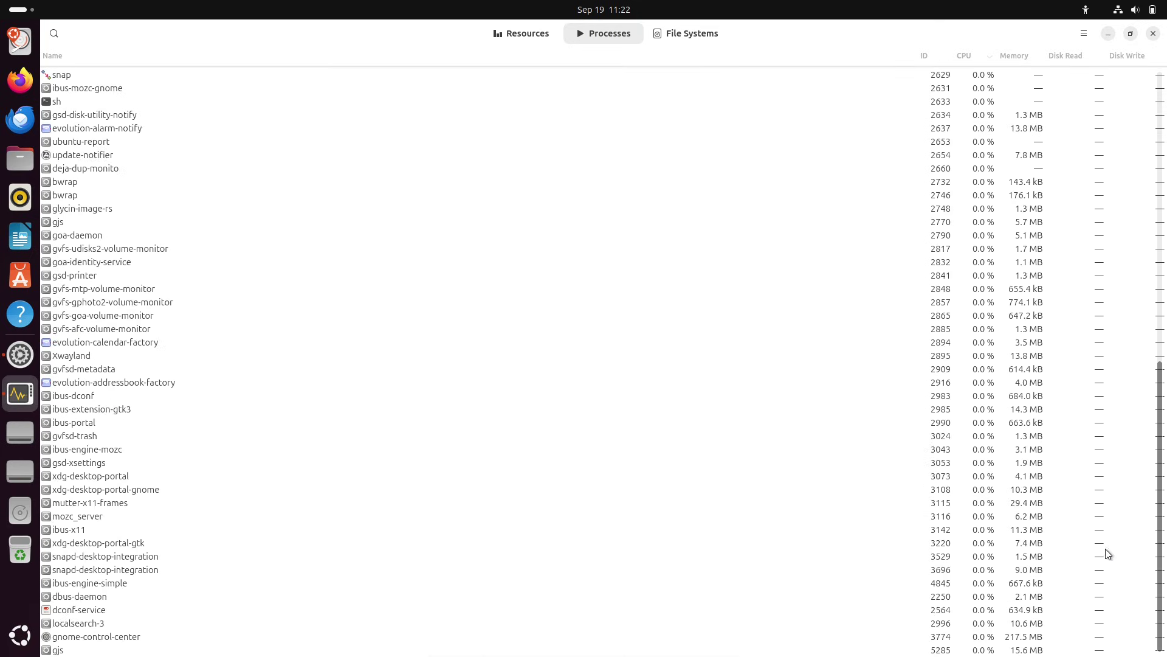
left_click_drag(1100, 458, 1097, 264)
left_click(699, 34)
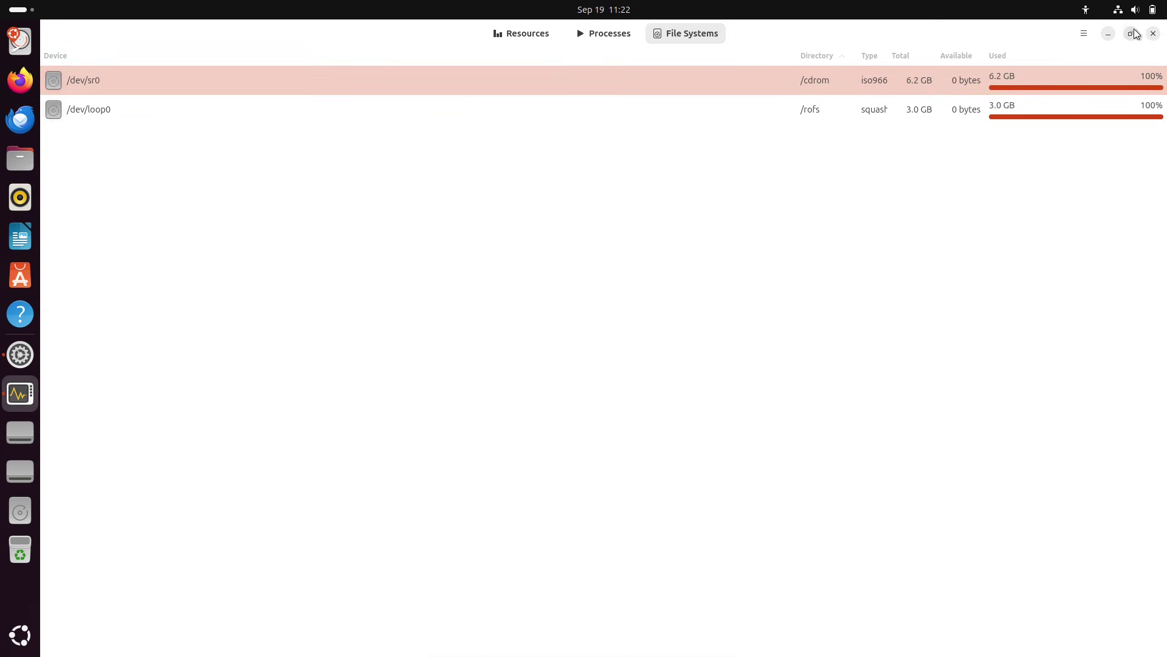
View System Monitor's About version information and close it.
left_click(1084, 33)
left_click(1045, 155)
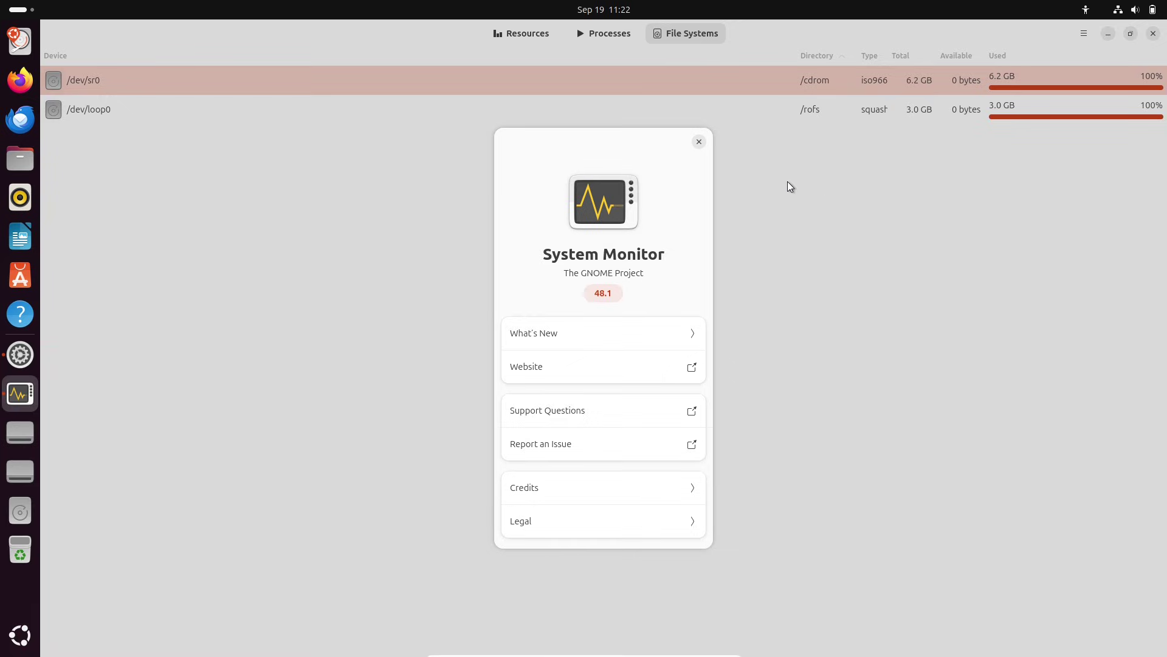
left_click(704, 143)
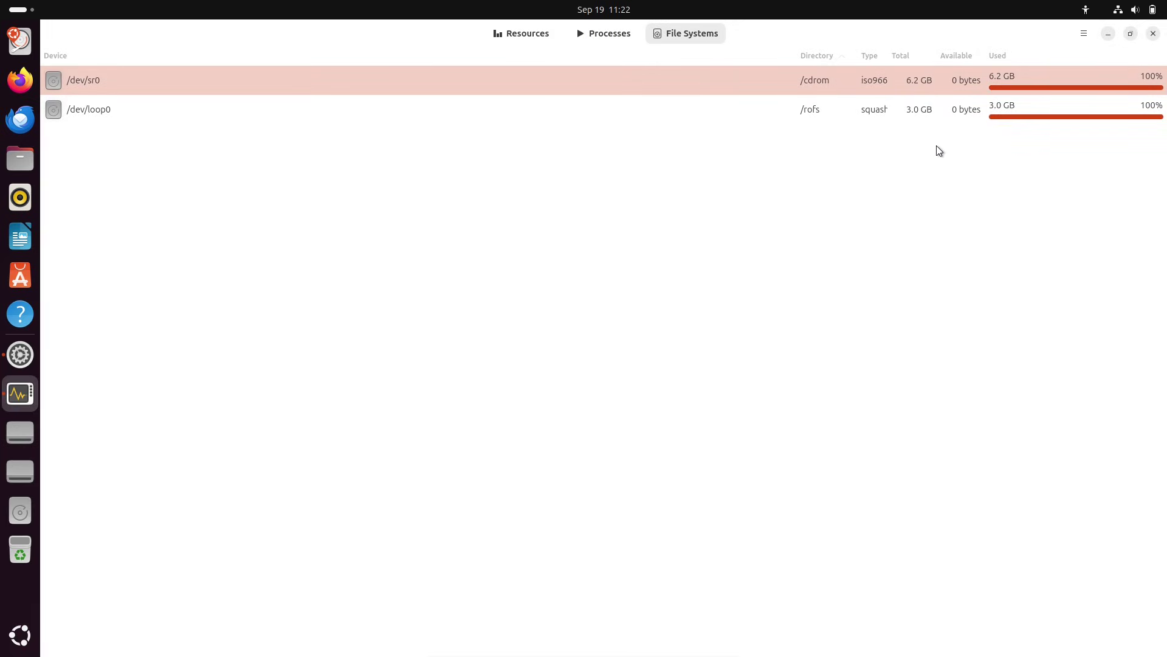
Close System Monitor, set the camel desert wallpaper in maximized Settings, then close Settings.
left_click(1153, 34)
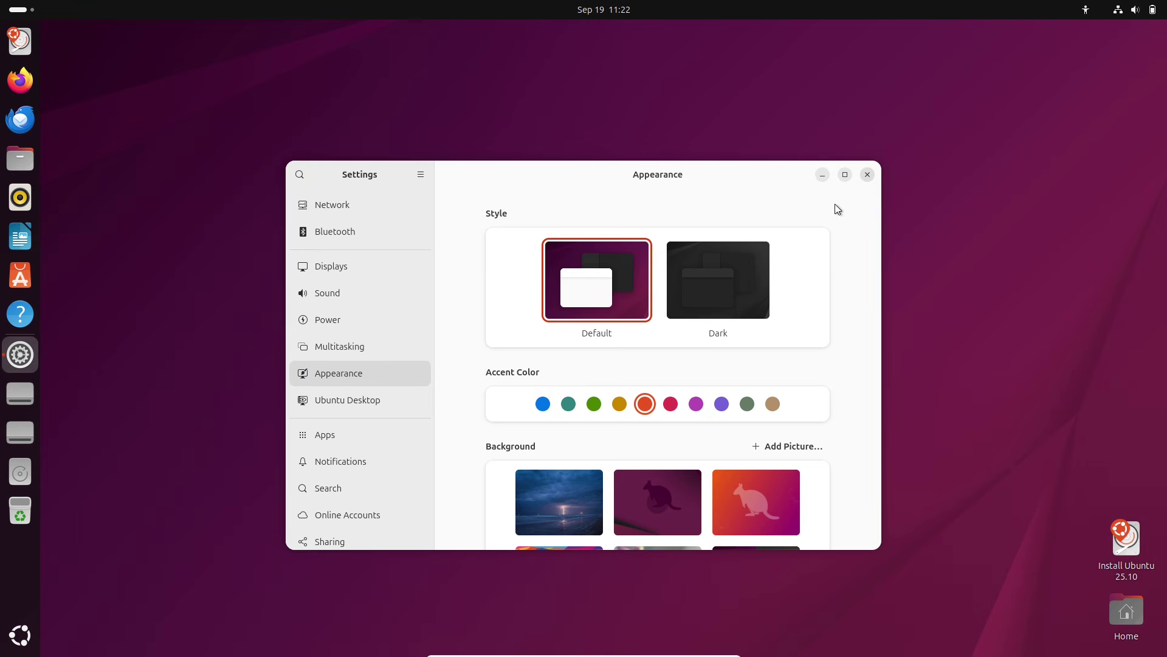
left_click(846, 175)
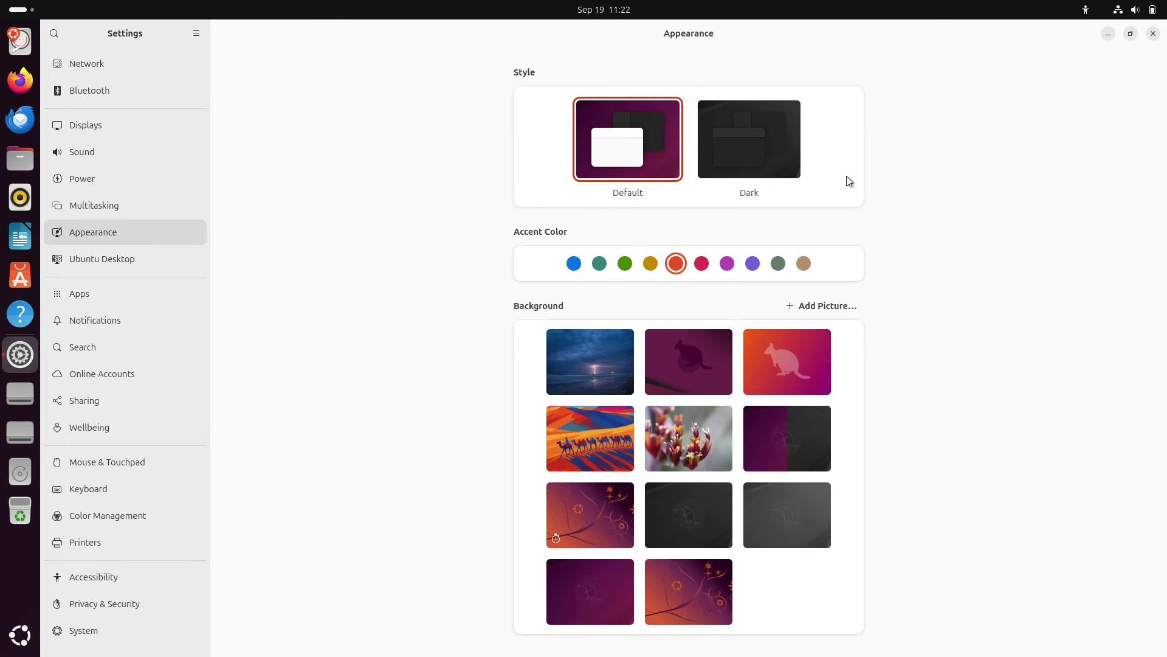
left_click(585, 433)
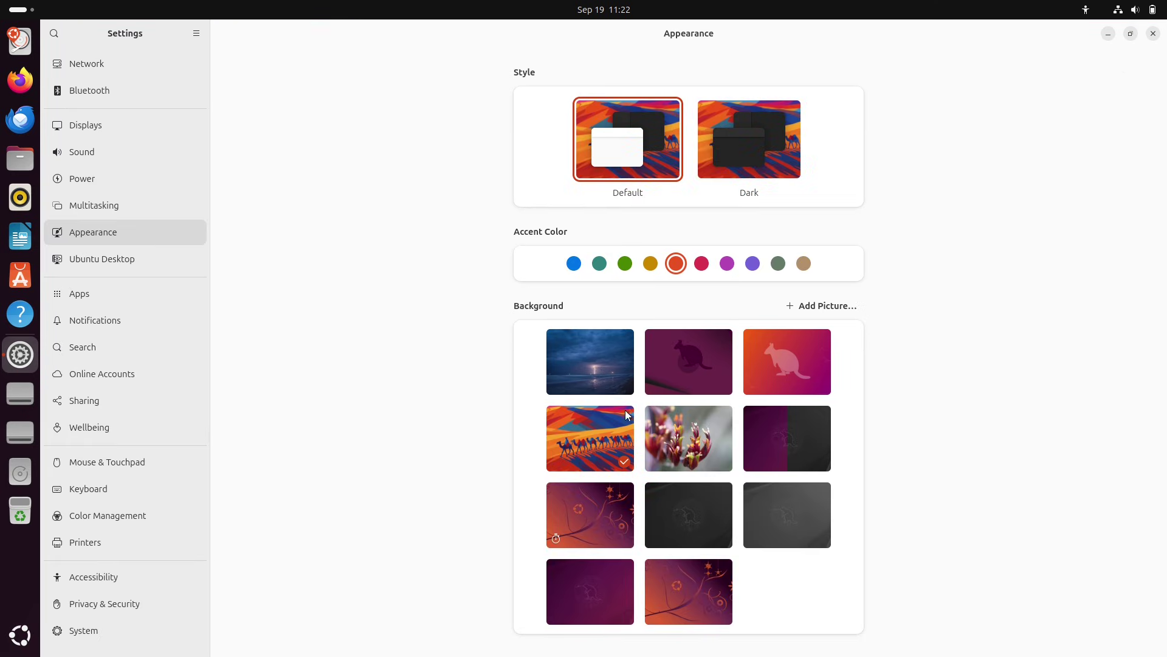
left_click(1153, 34)
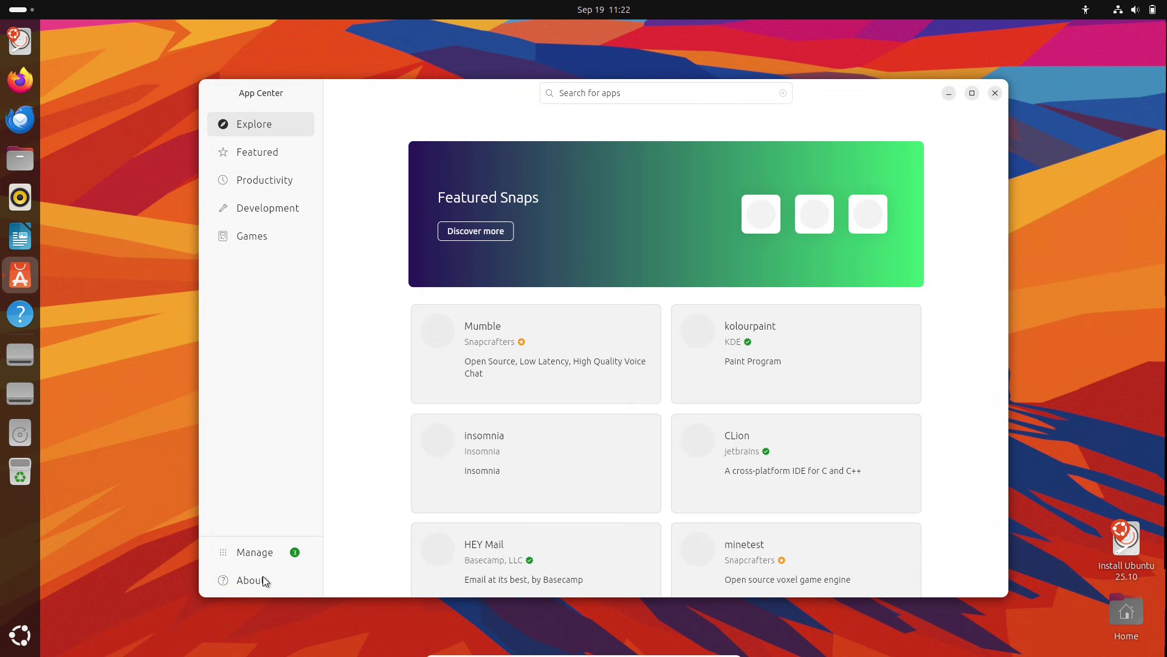
View App Center's About page (version 1.0.0), close it, and choose Power Off.
left_click(249, 580)
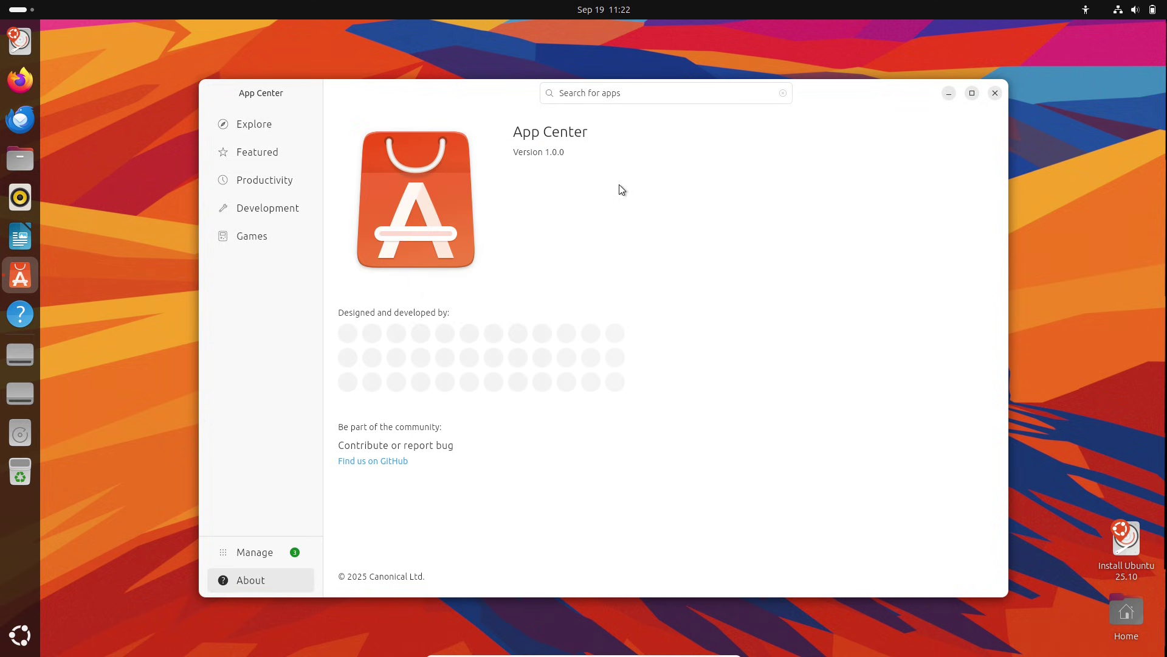
left_click(995, 92)
left_click(1135, 9)
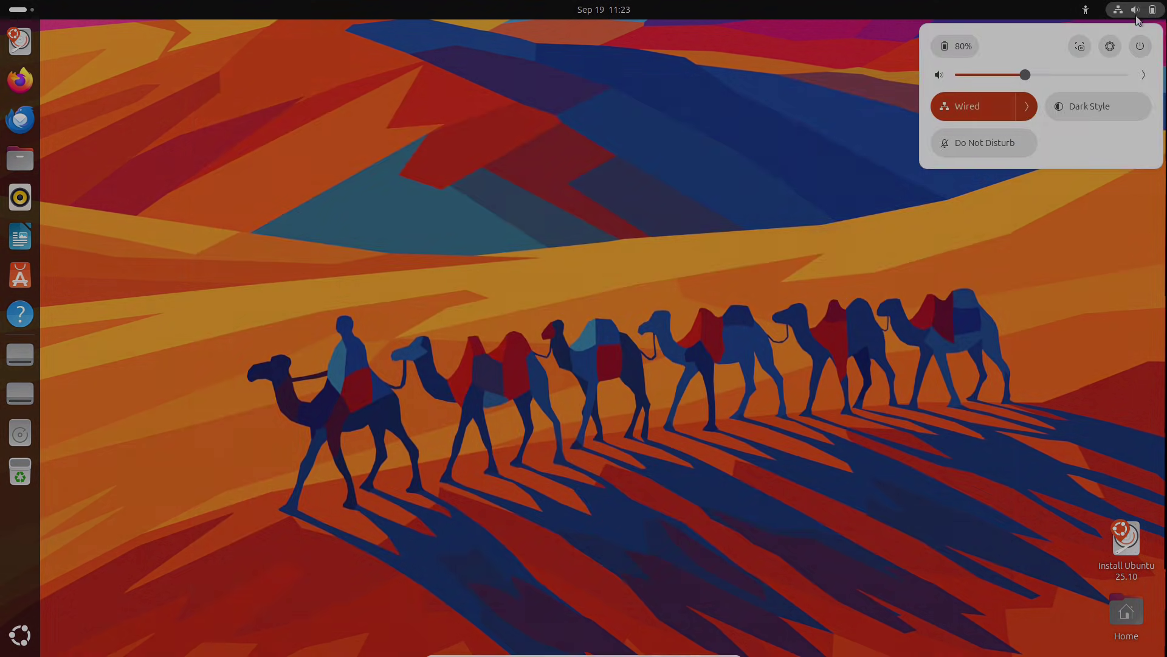
left_click(1139, 48)
left_click(1002, 162)
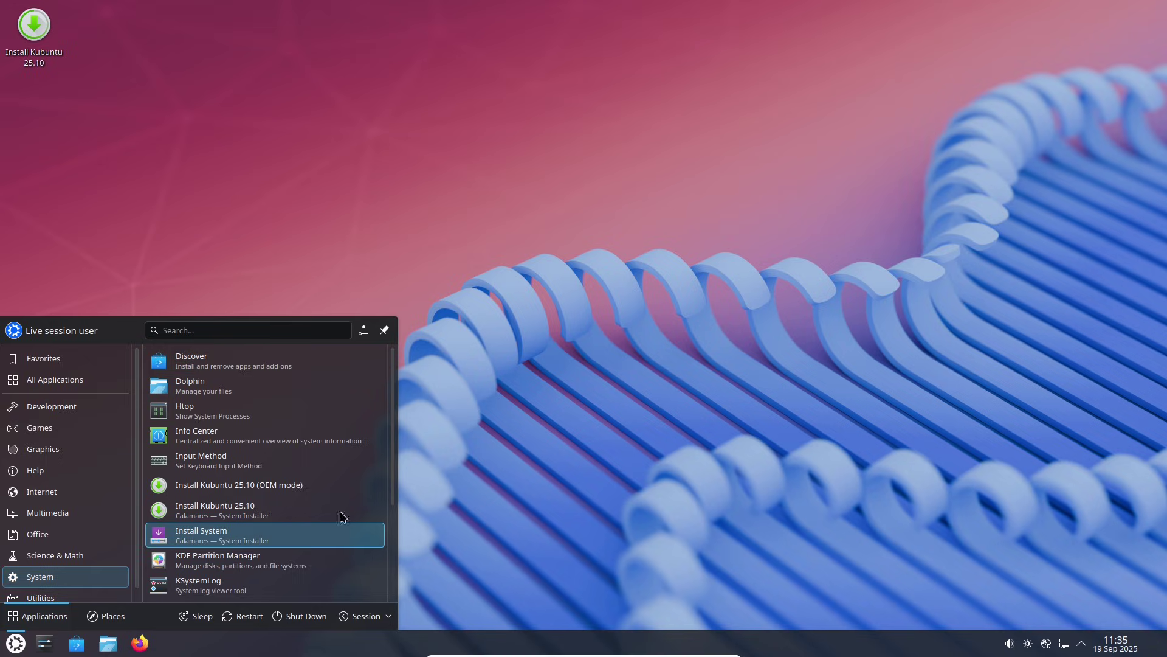
Launch and maximize KDE System Monitor, browse its History and Processes pages, then close it.
scroll(273, 481, "down", 3)
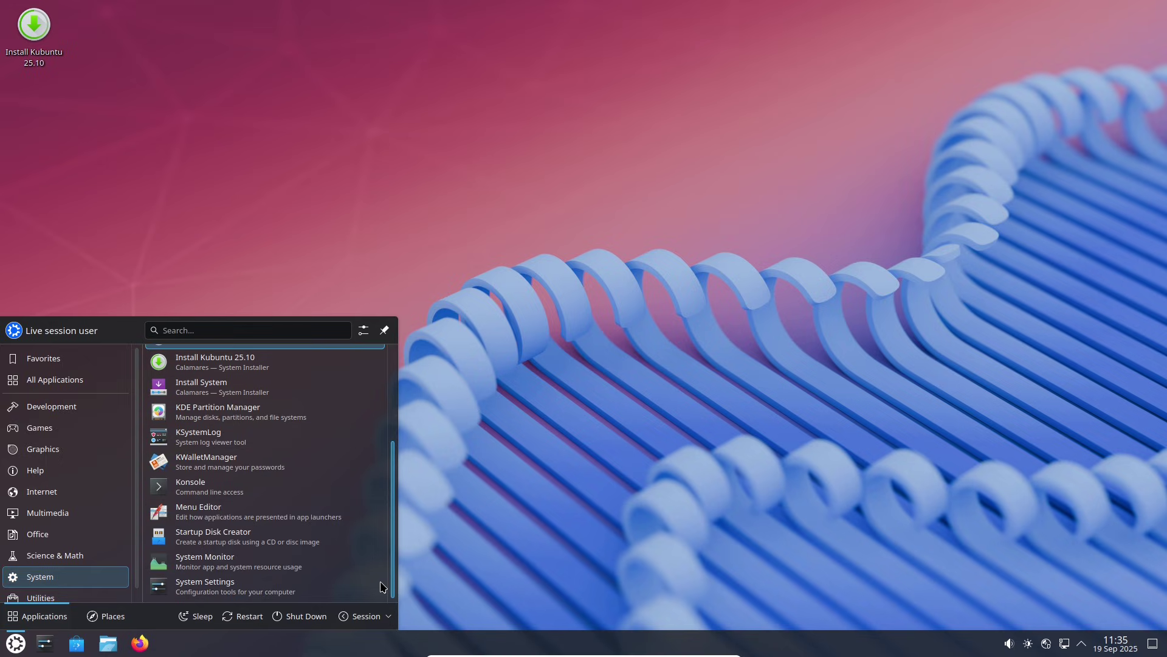
left_click(225, 560)
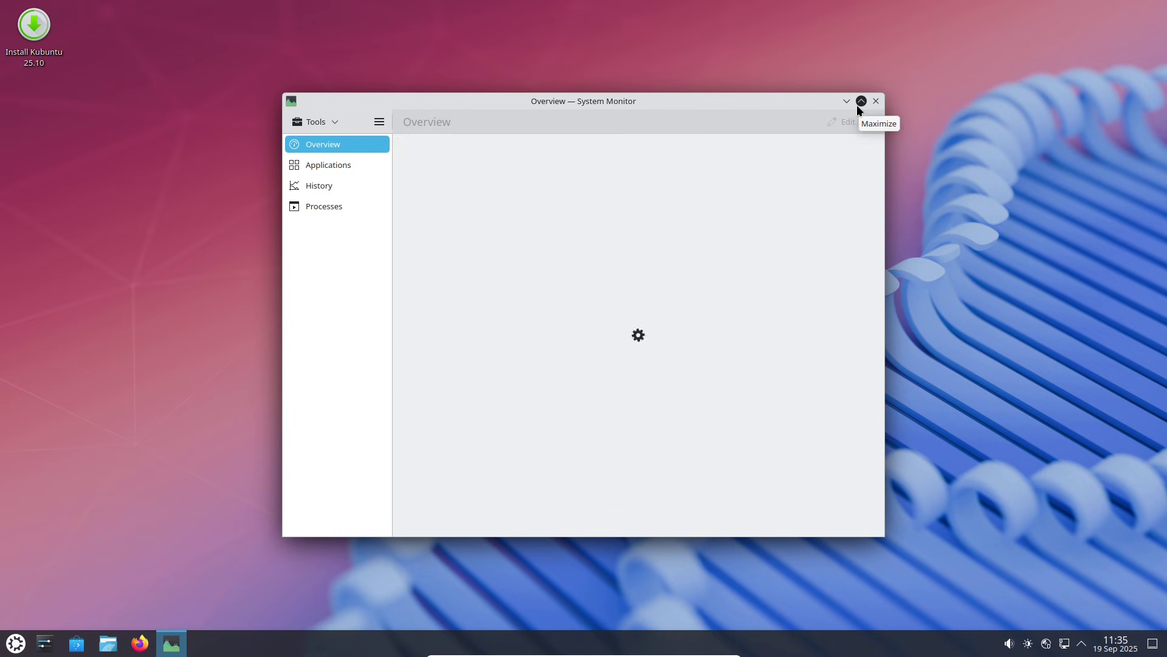
left_click(858, 105)
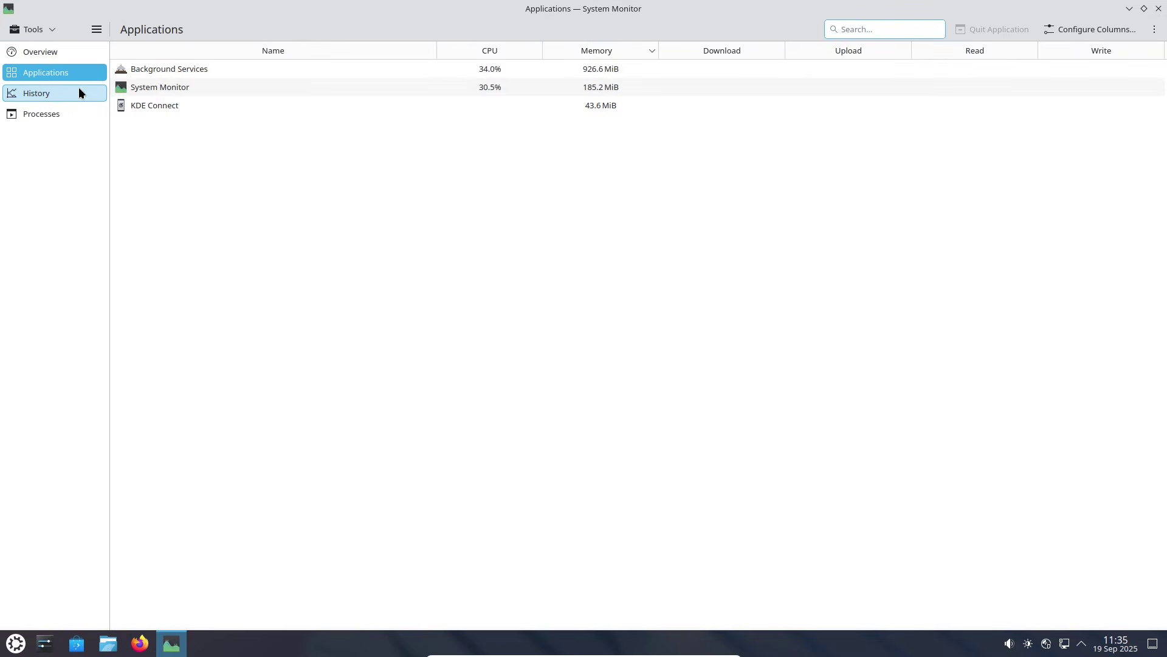
left_click(79, 89)
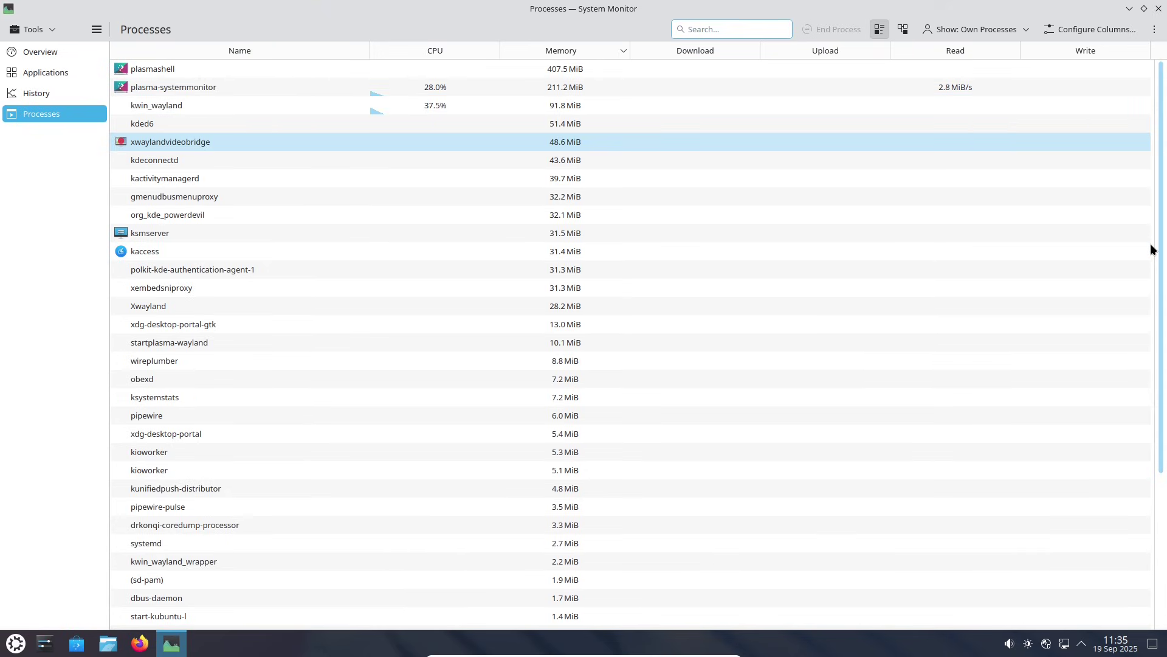
scroll(1152, 329, "down", 4)
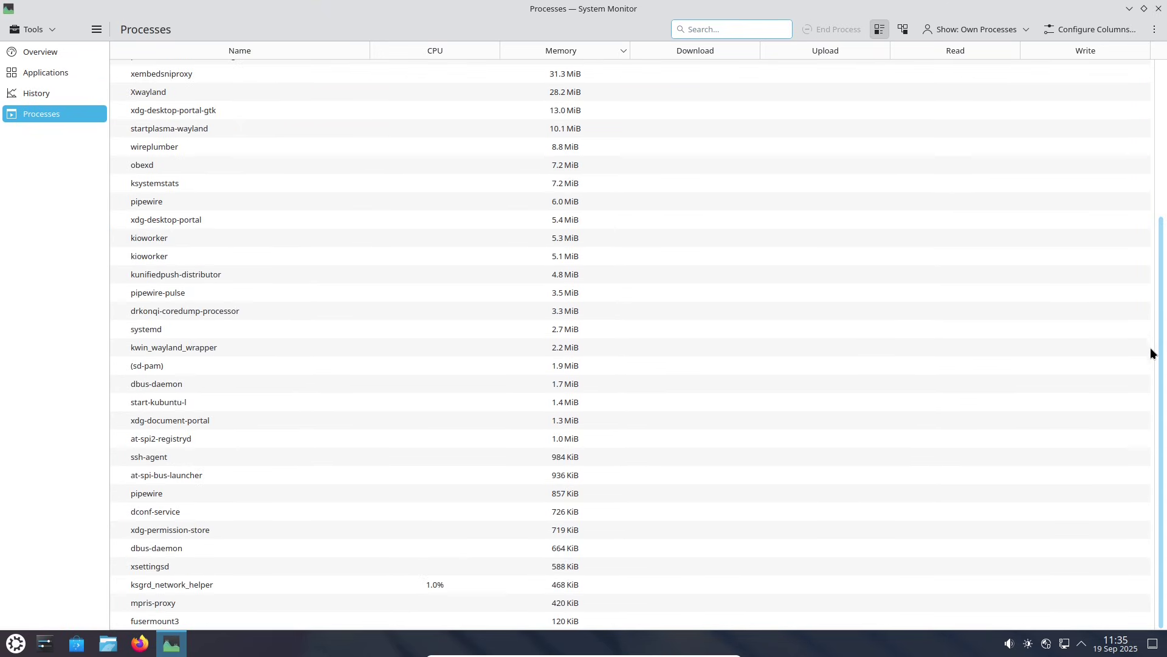
left_click(1158, 9)
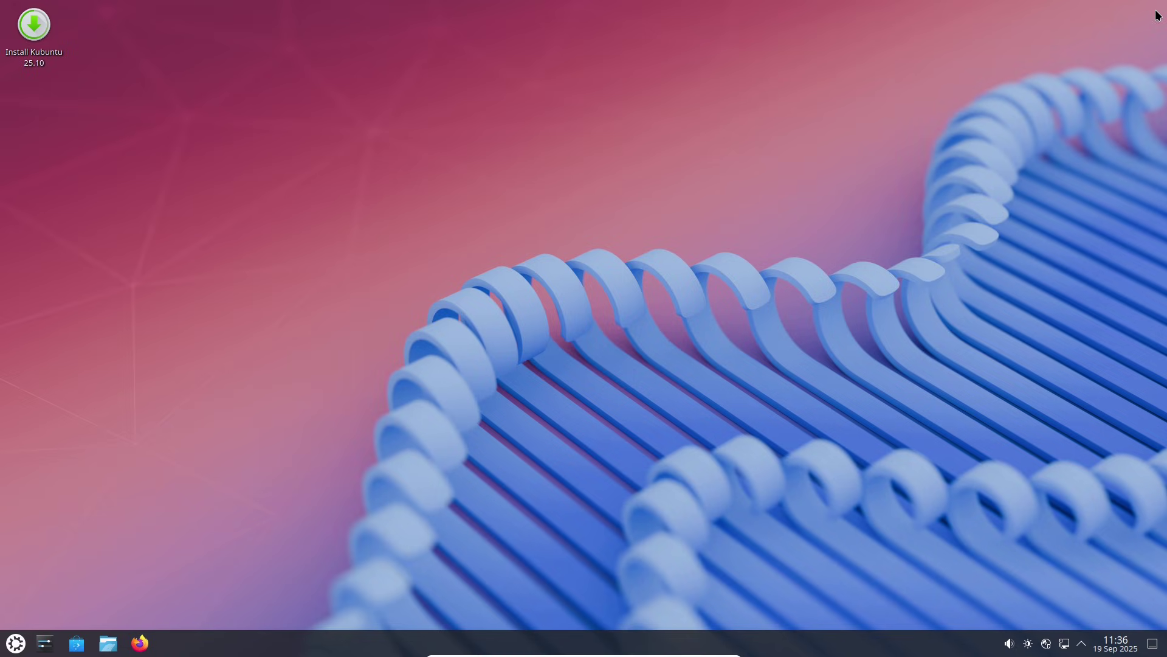
Open Konsole from the launcher, maximize it, and enlarge the terminal font.
left_click(16, 643)
left_click(250, 451)
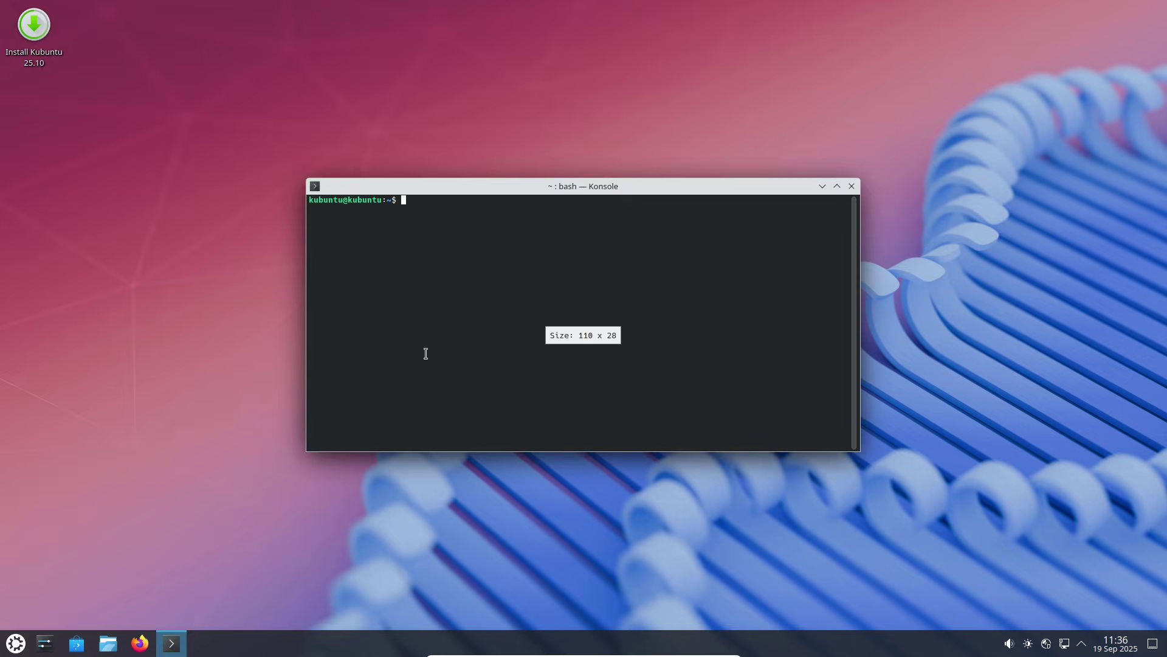
left_click(837, 186)
right_click(509, 213)
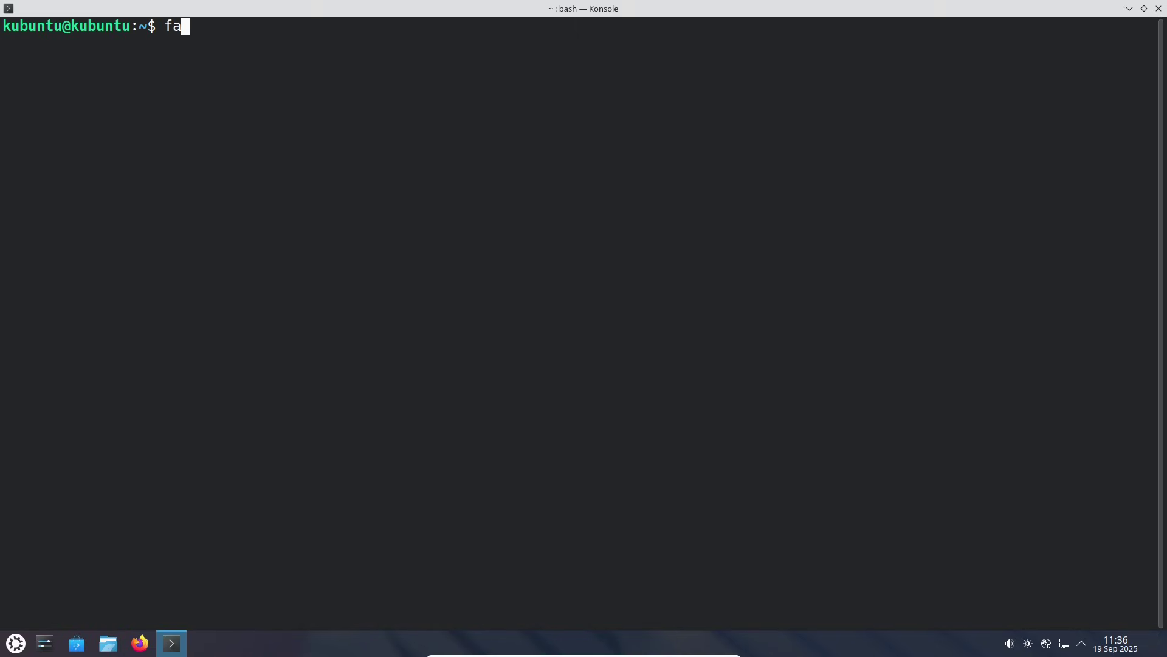
Run fastfetch, cat /etc/issue, python3 --version and uname -a, then clear the screen.
type("tch")
key("Return")
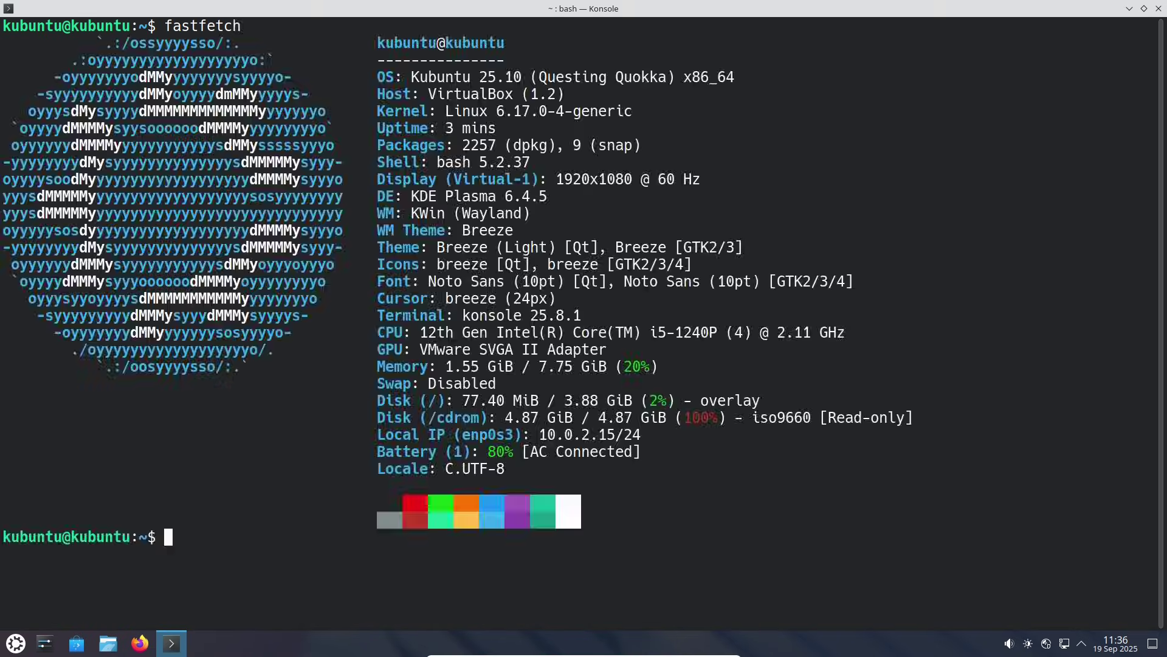
type("cat /etc/issue")
key("Return")
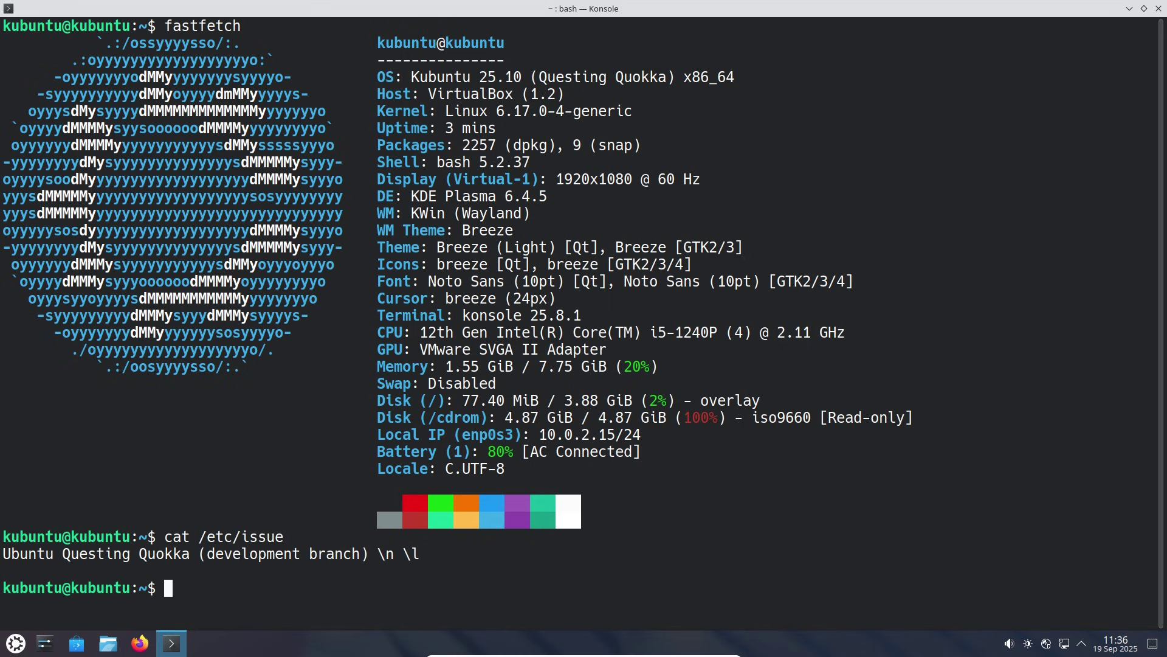
type("python3  --vers")
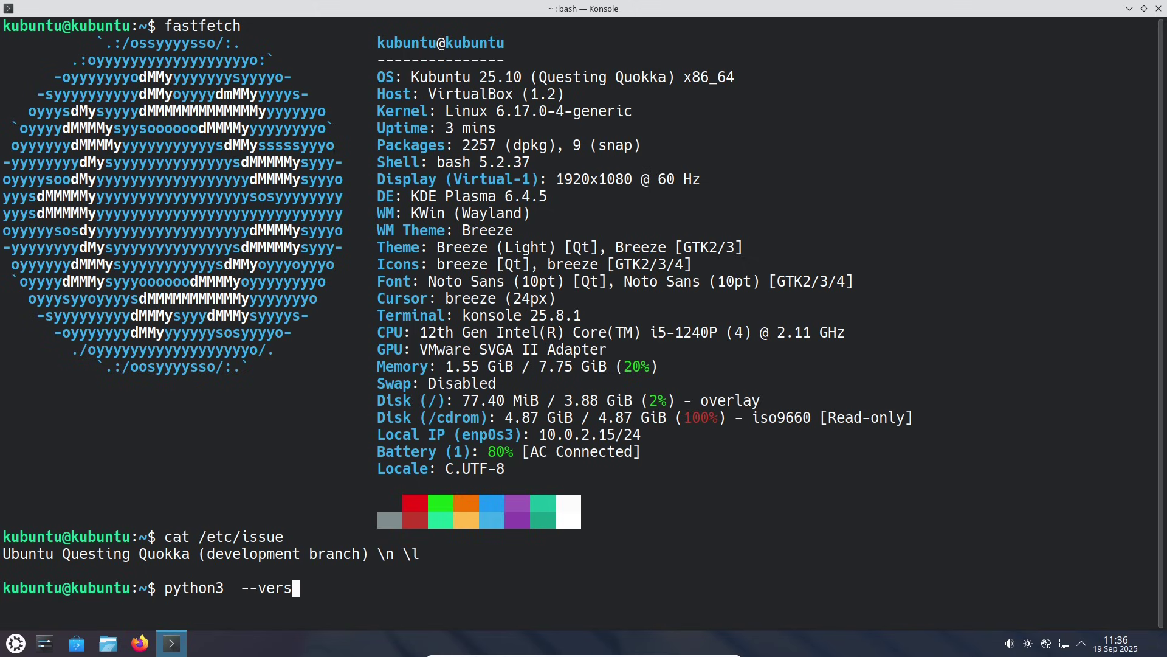
type("sion")
key("Return")
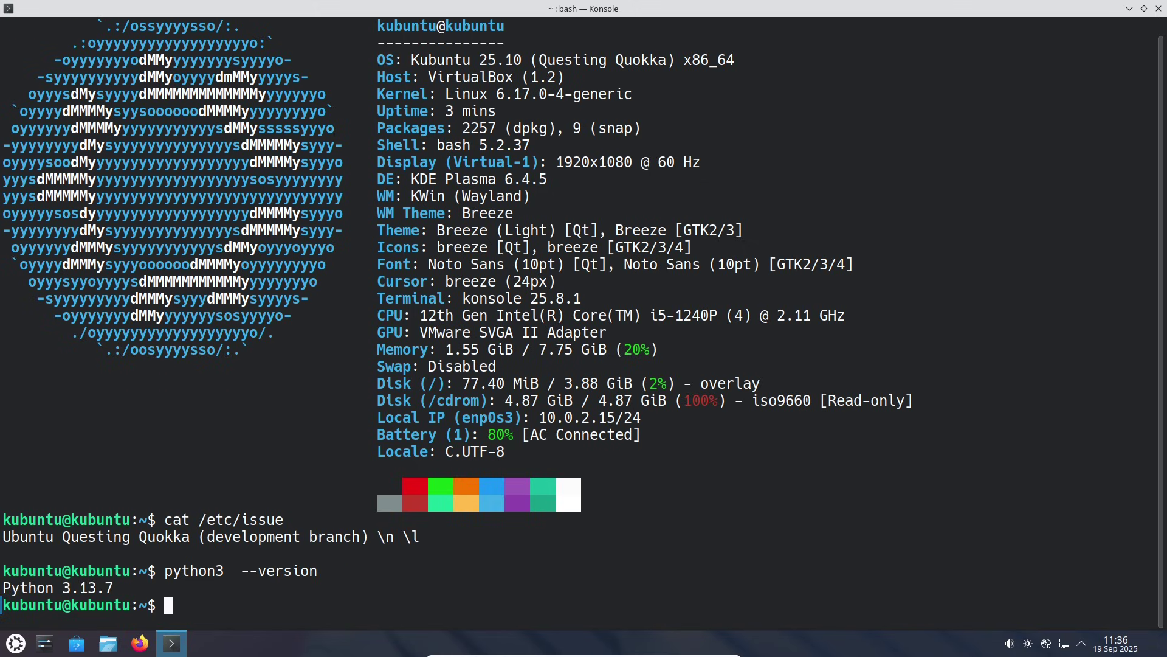
type("uname -a")
key("Return")
type("cl")
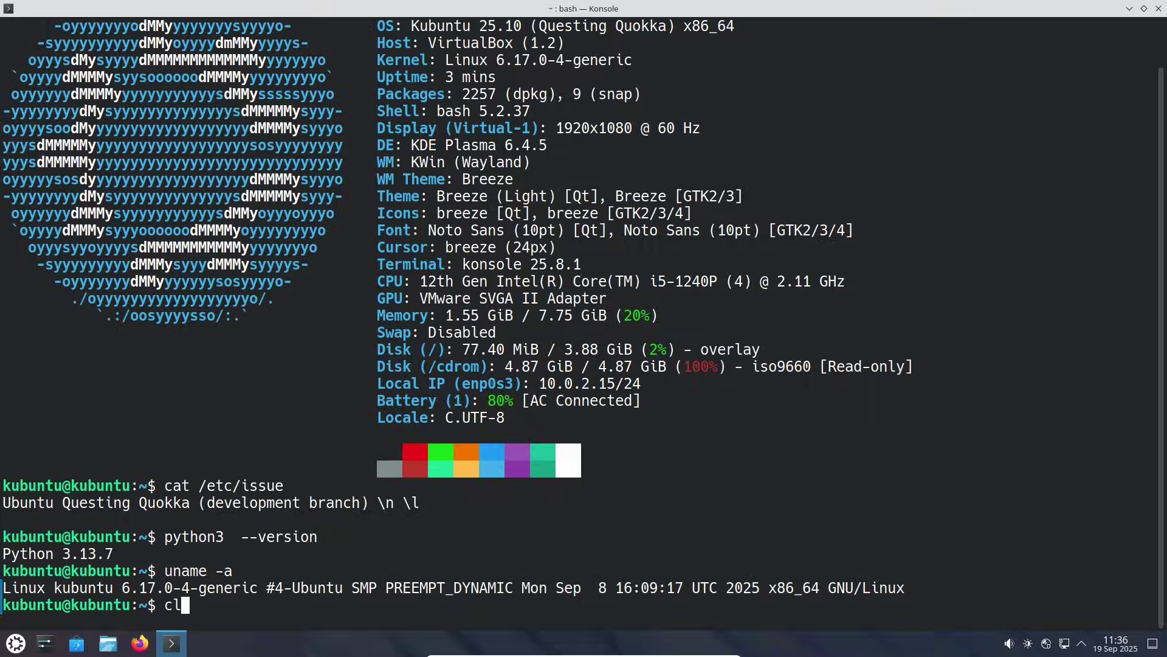
type("ear")
key("Return")
Run inxi -sv8, then copy and run the suggested sudo apt install inxi command.
type("inxi -sv")
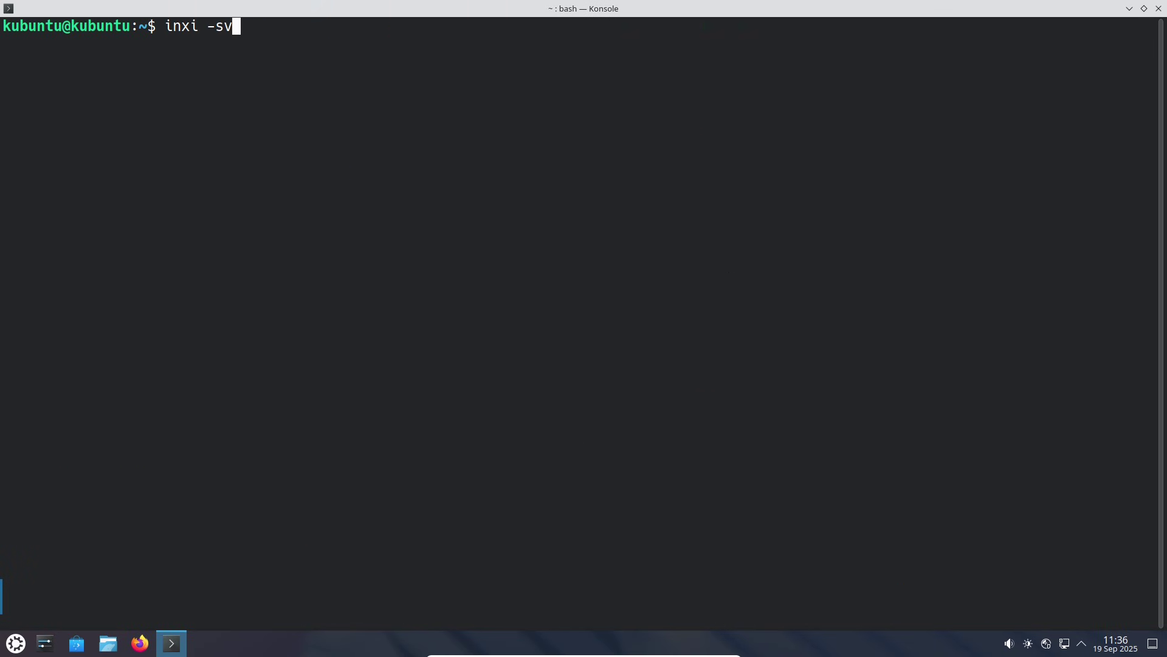
type("8")
key("Return")
left_click_drag(184, 60, 6, 64)
right_click(16, 63)
left_click(39, 74)
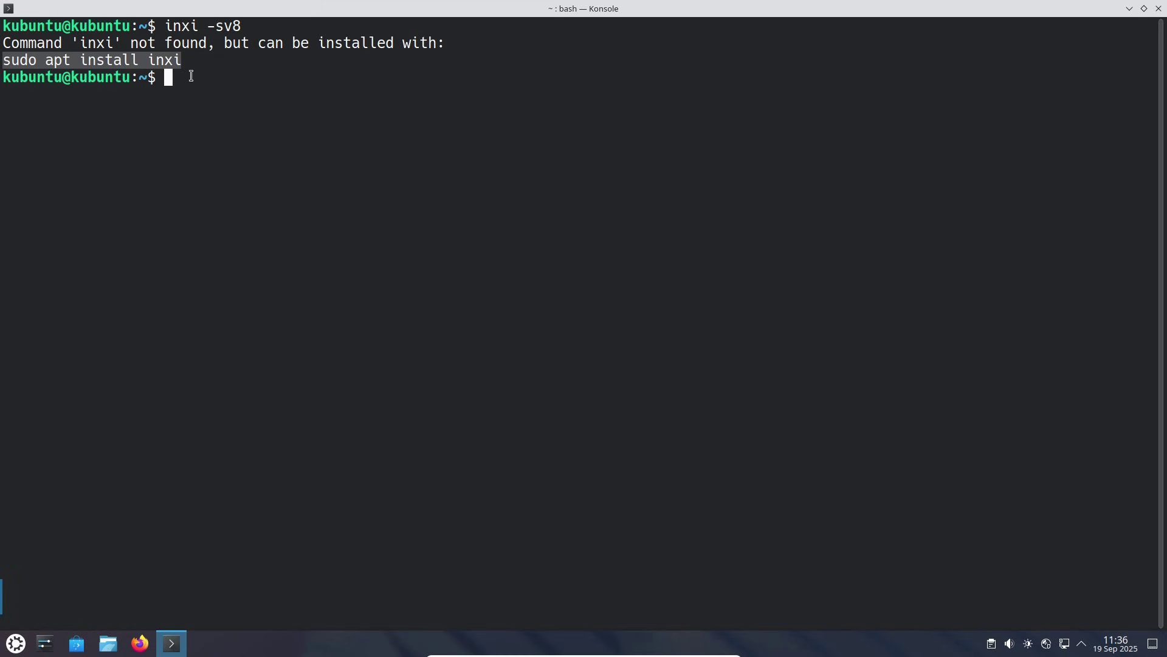
right_click(188, 75)
left_click(213, 121)
key("Return")
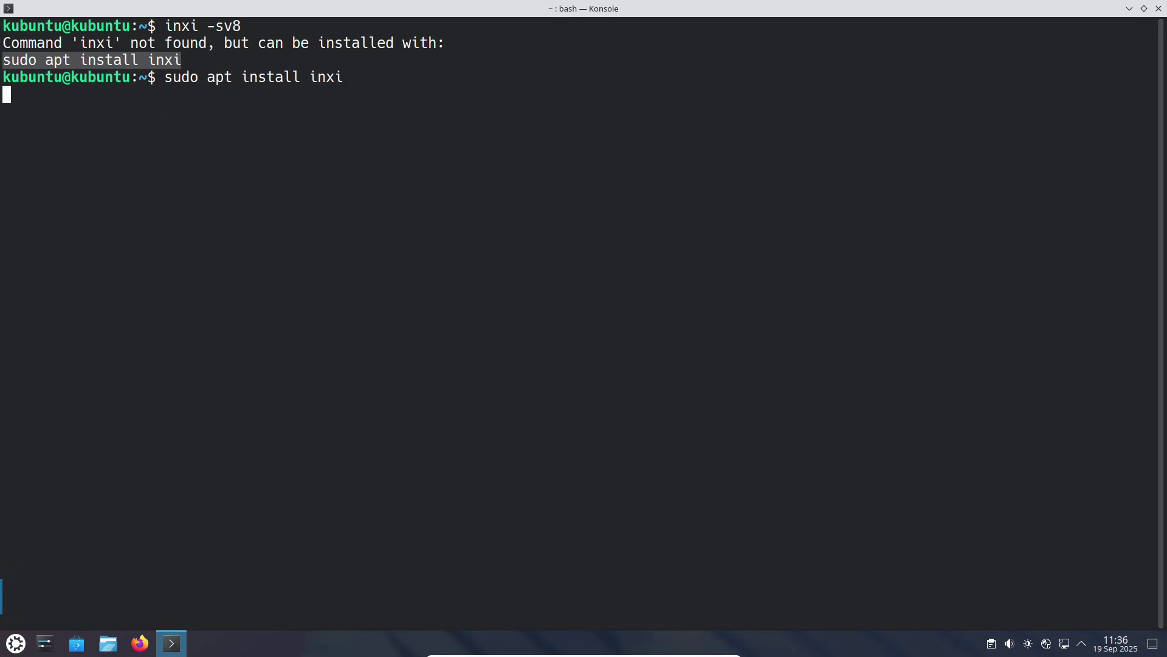
Refresh package lists and upgrade all packages with sudo apt update and sudo apt upgrade.
type("sudo apt update")
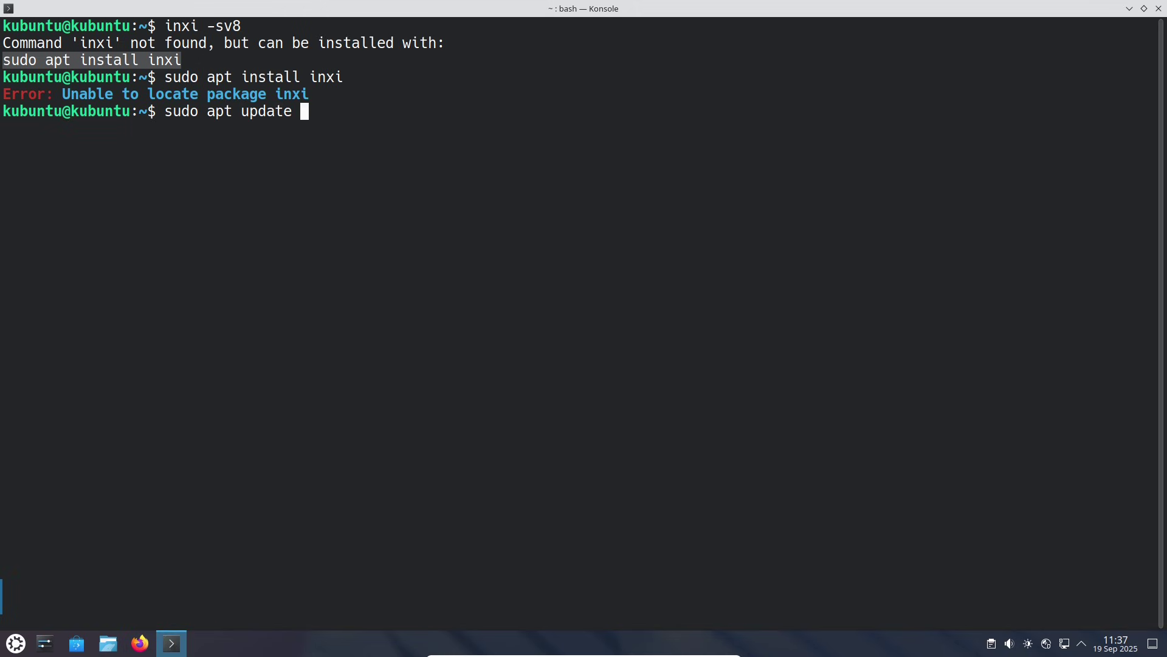
type("sudo apt")
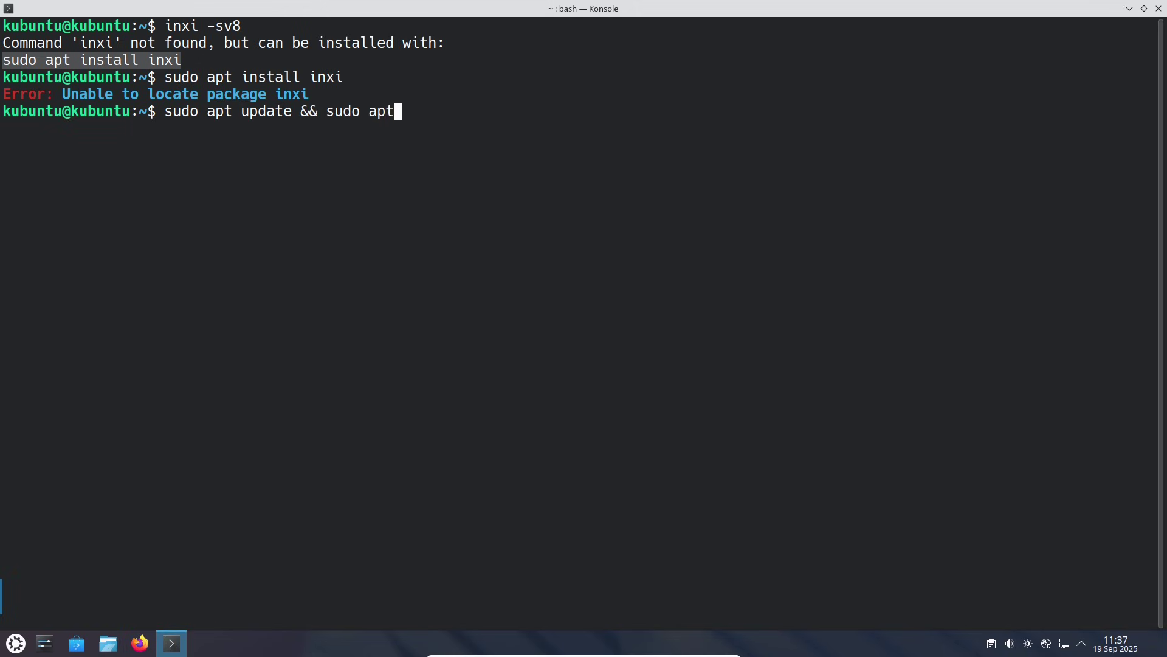
type(" upgrade")
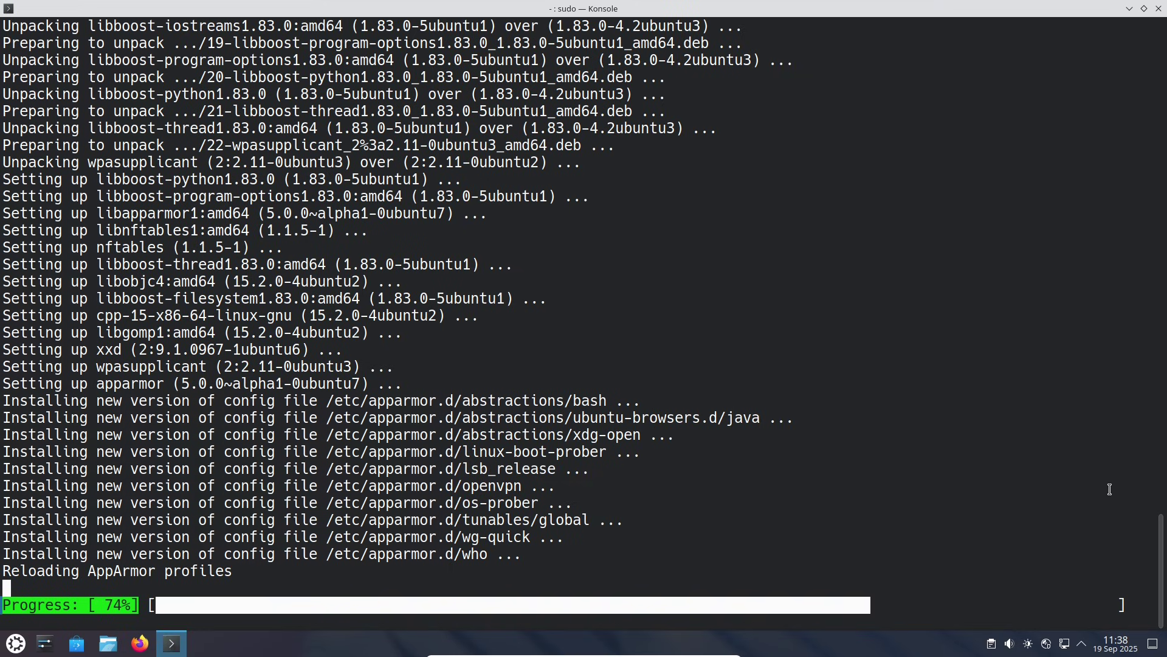
left_click_drag(1165, 566, 1162, 623)
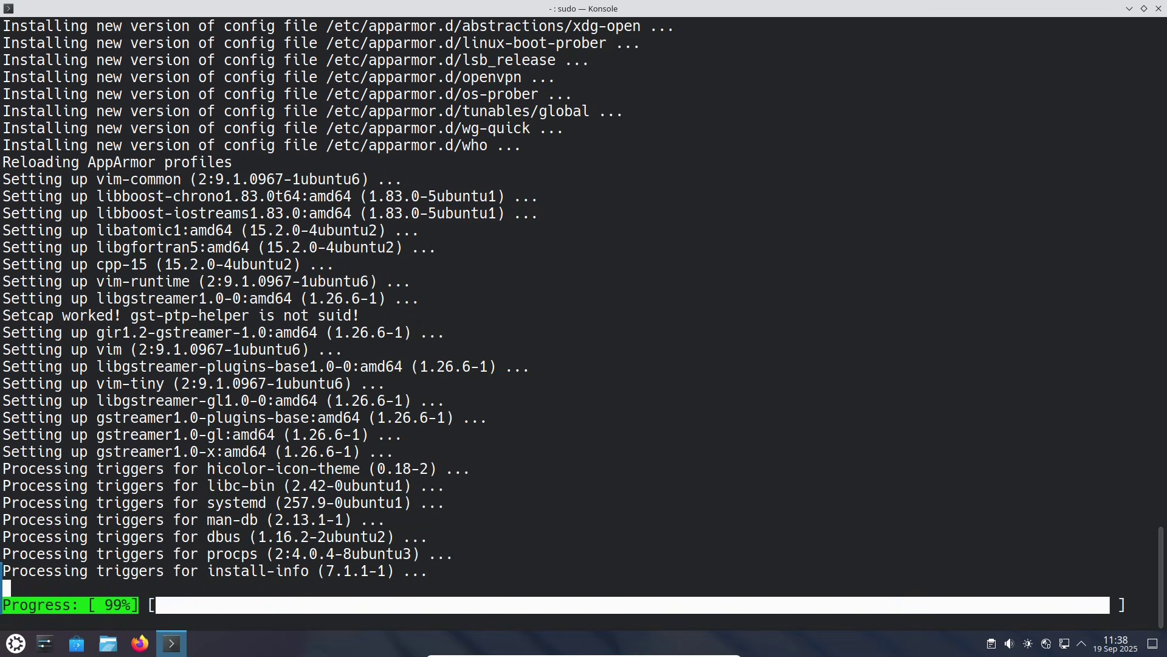
Install inxi with sudo apt install inxi, clear the screen, and run inxi -sv8.
type("sudo ap")
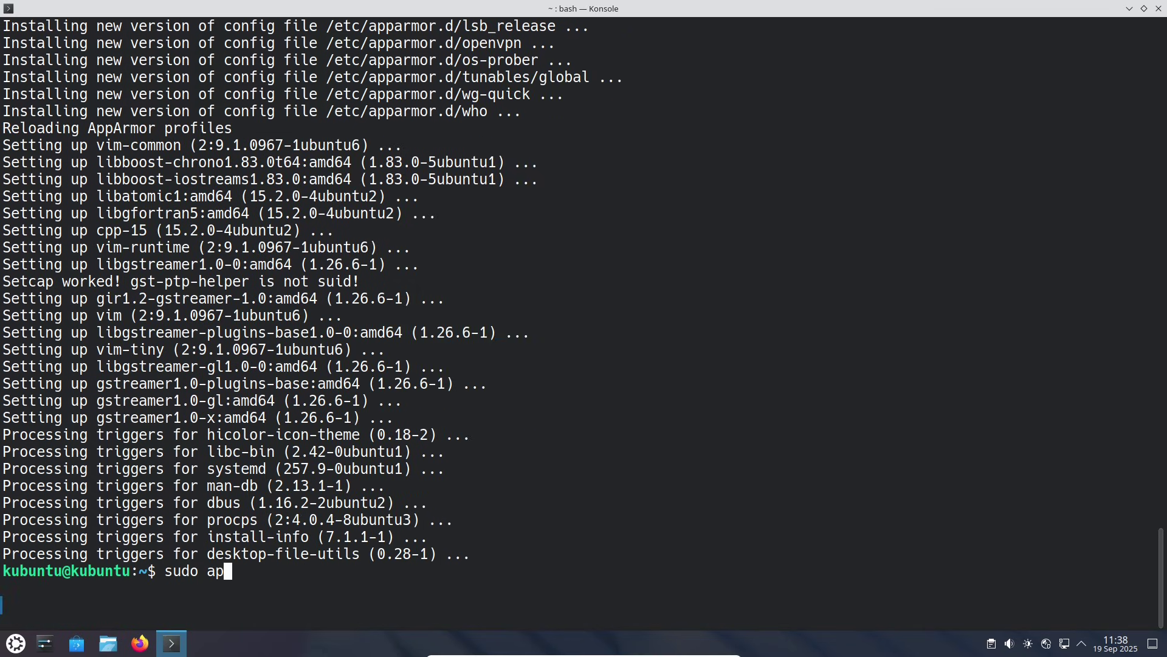
type("t install inxi")
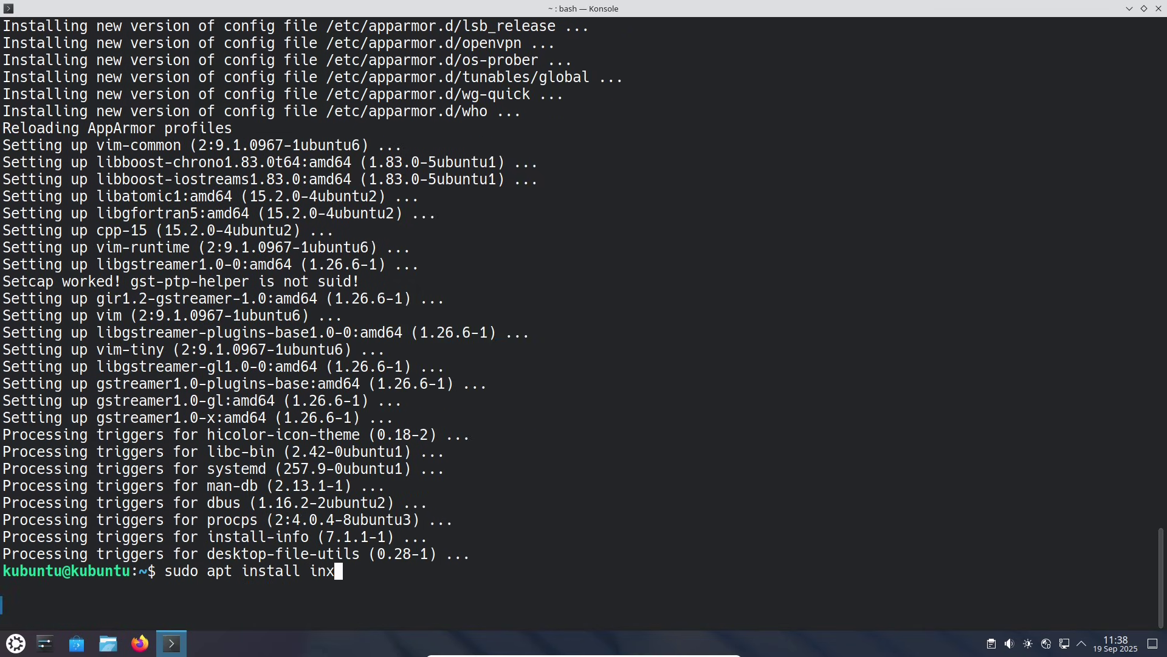
key("Return")
type("y")
key("Return")
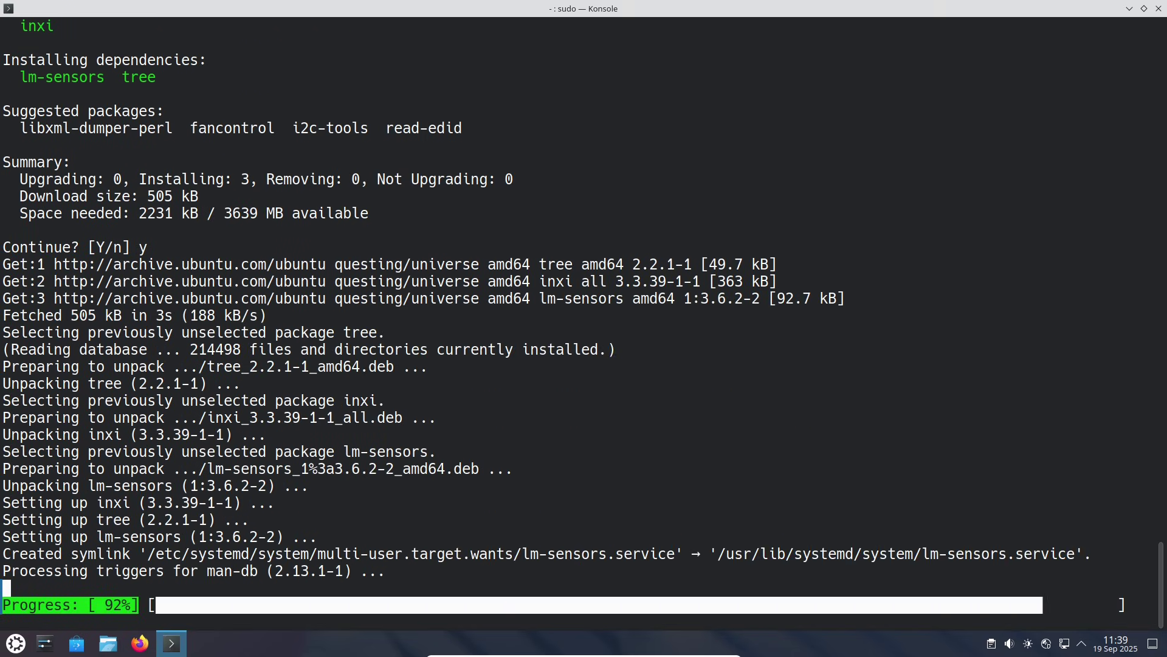
type("lear")
key("Return")
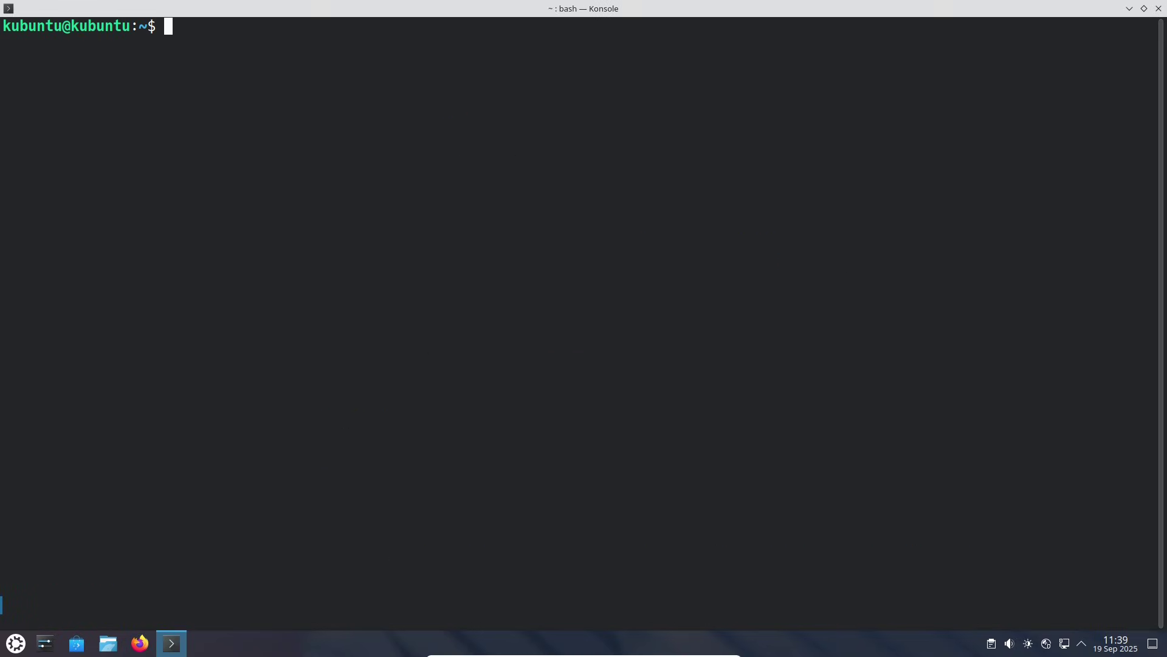
type("inxi -sv8")
key("Return")
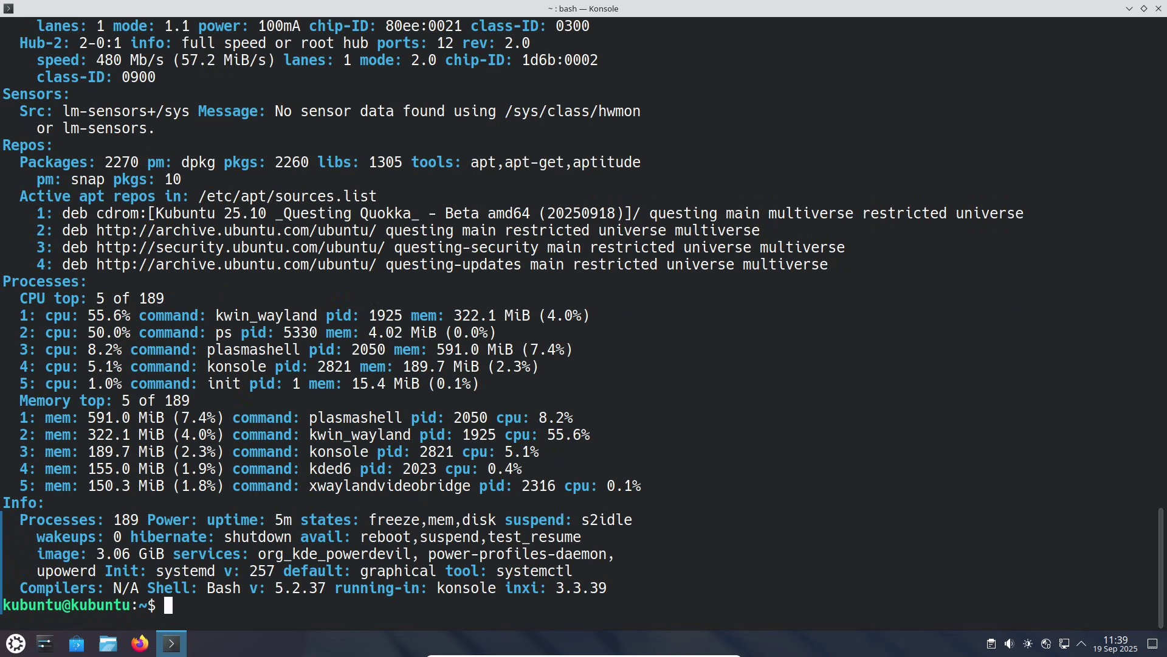
Highlight the Info, Graphics/Audio and System-through-Battery sections of the inxi report.
left_click_drag(615, 592, 14, 506)
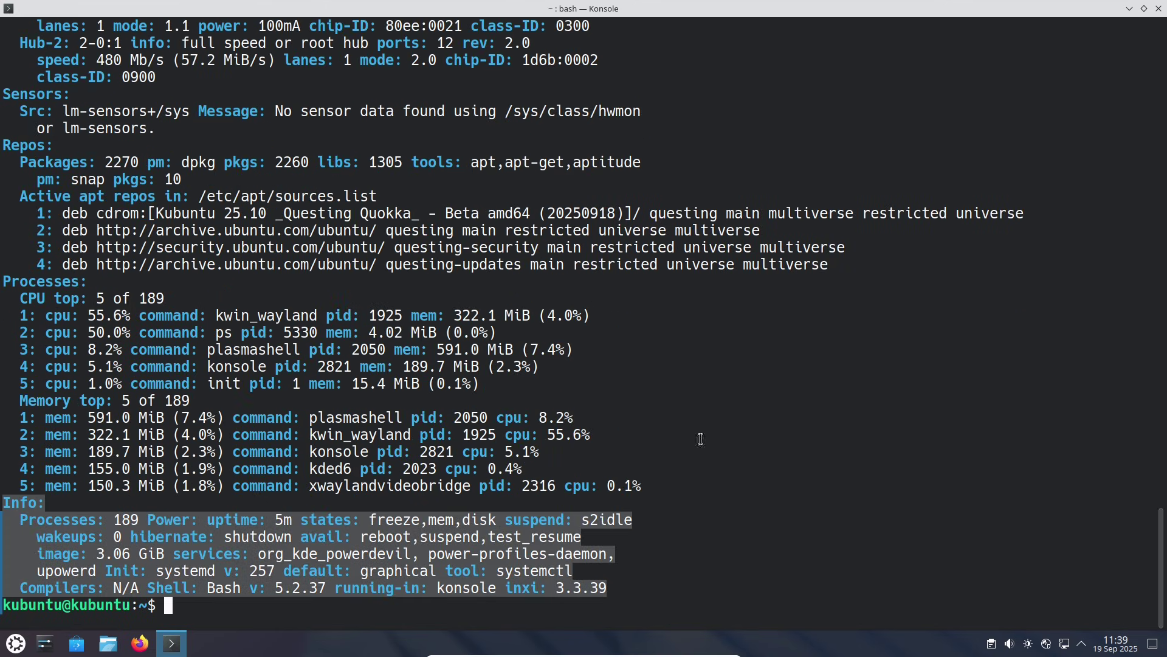
left_click_drag(1161, 529, 1143, 254)
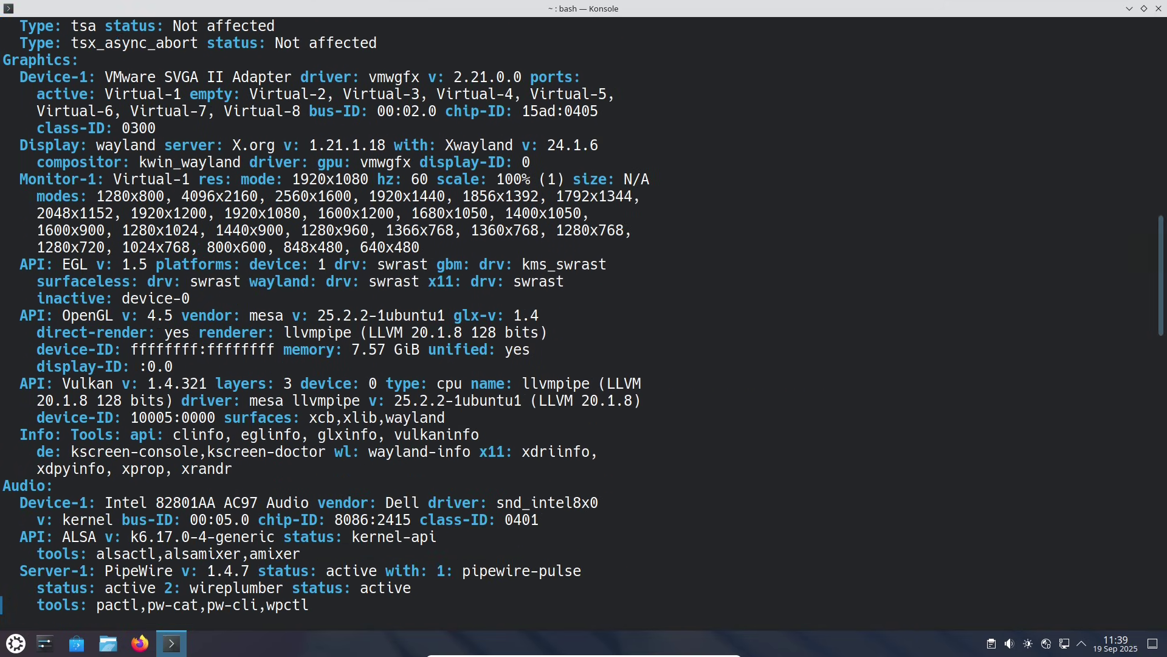
left_click_drag(4, 61, 507, 602)
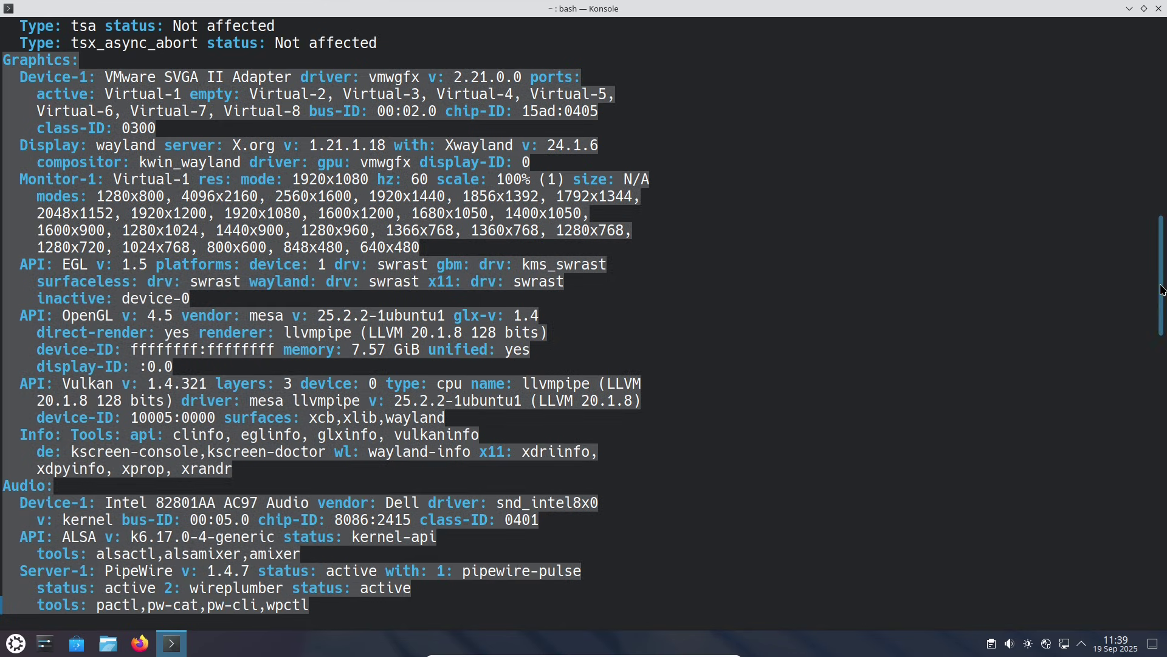
left_click_drag(1159, 280, 1147, 92)
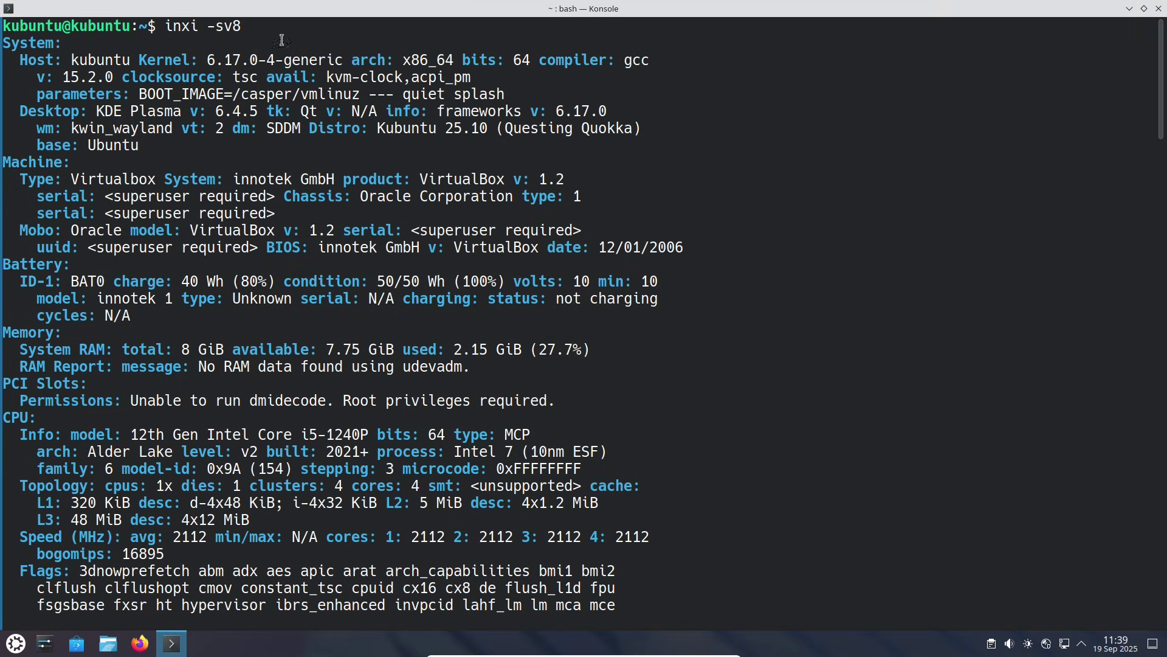
left_click_drag(5, 43, 708, 333)
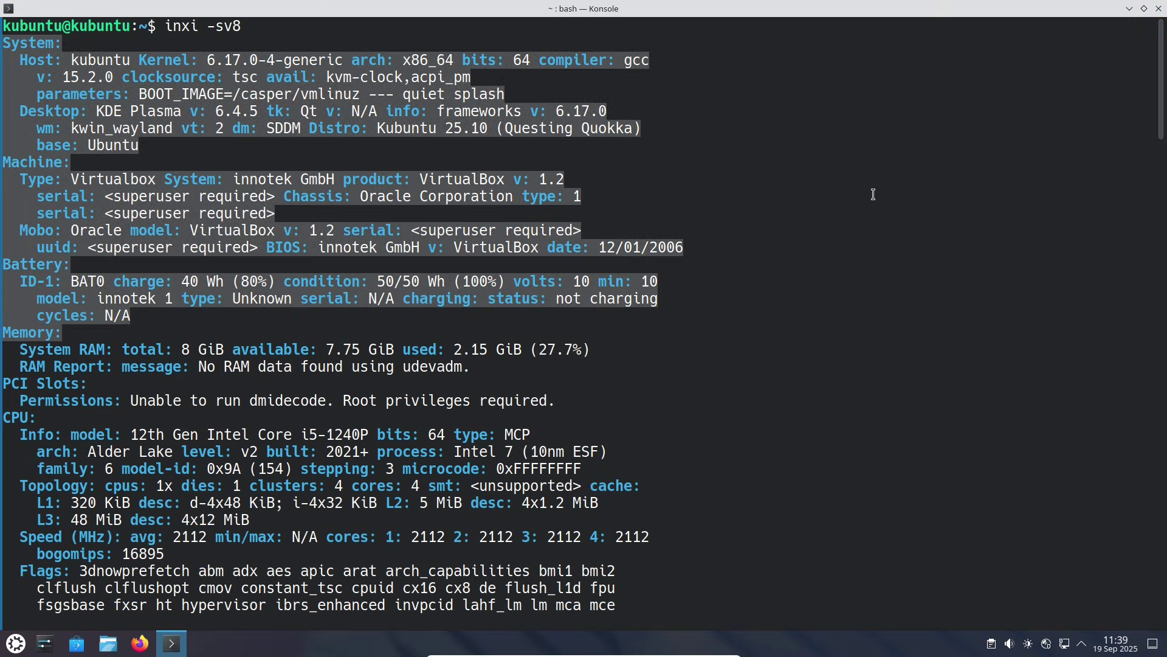
Close Konsole, then log out of the Kubuntu session from the launcher's Session options.
left_click(1158, 9)
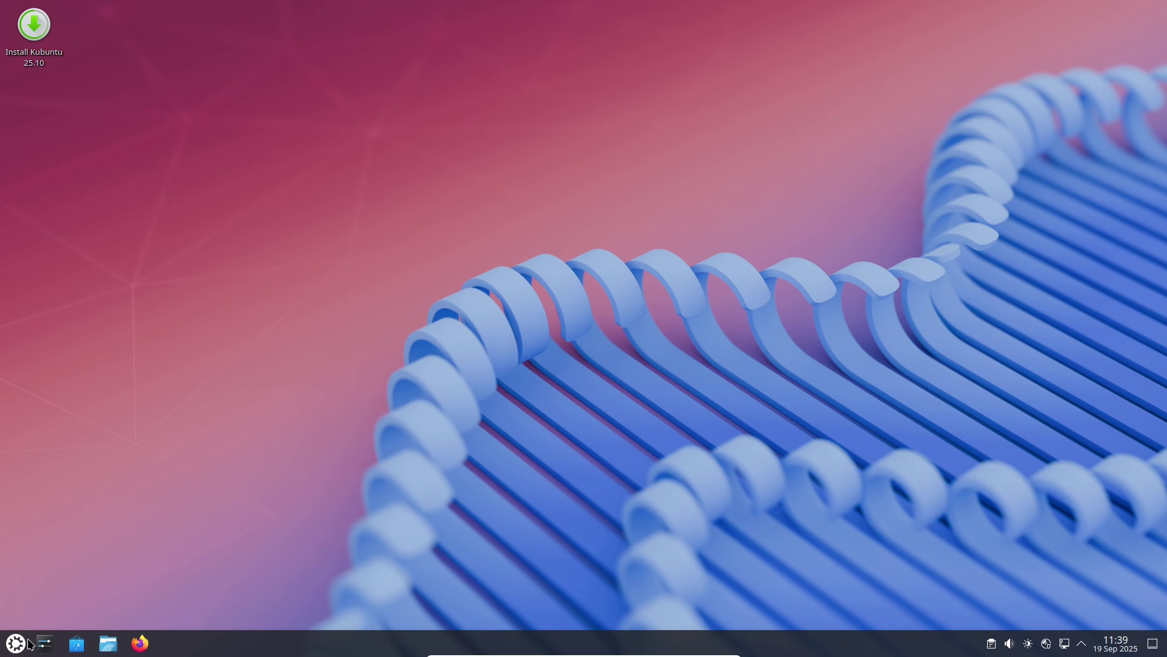
left_click(23, 643)
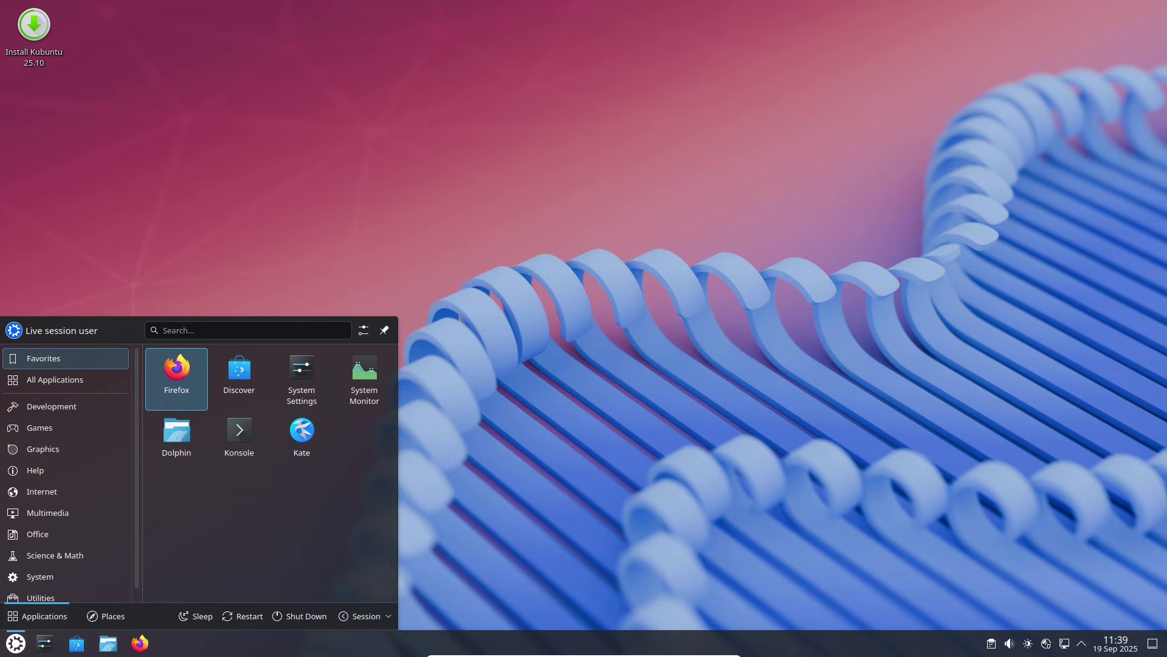
left_click(371, 618)
left_click(360, 592)
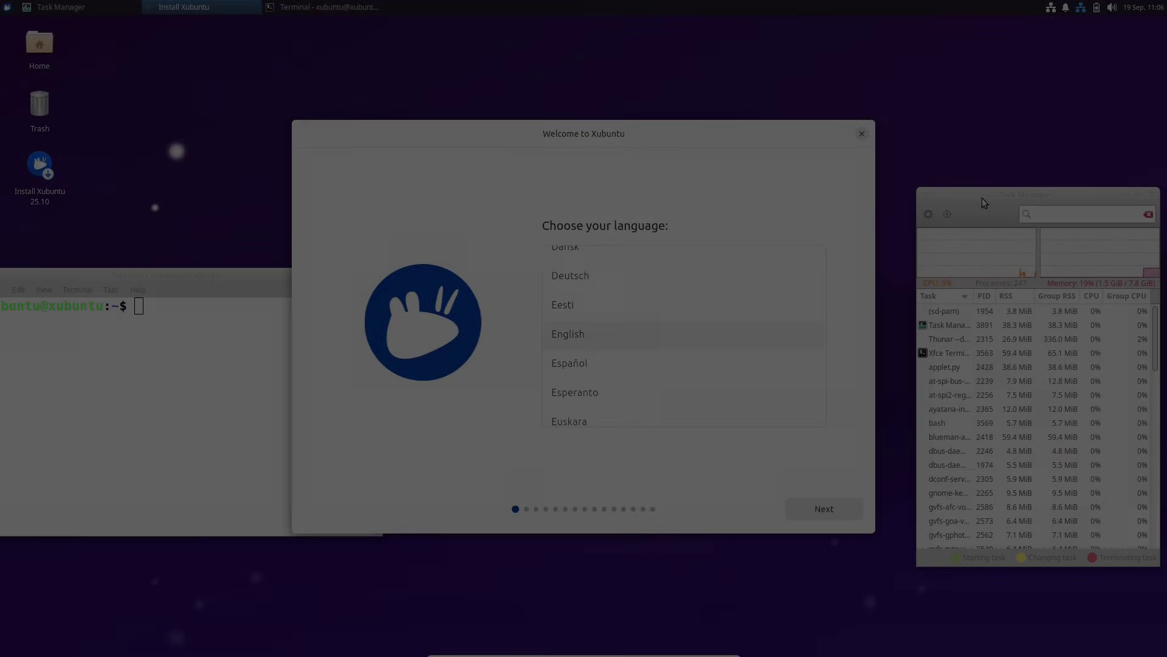
Maximize Task Manager, view its settings and About information, then close it.
double_click(983, 198)
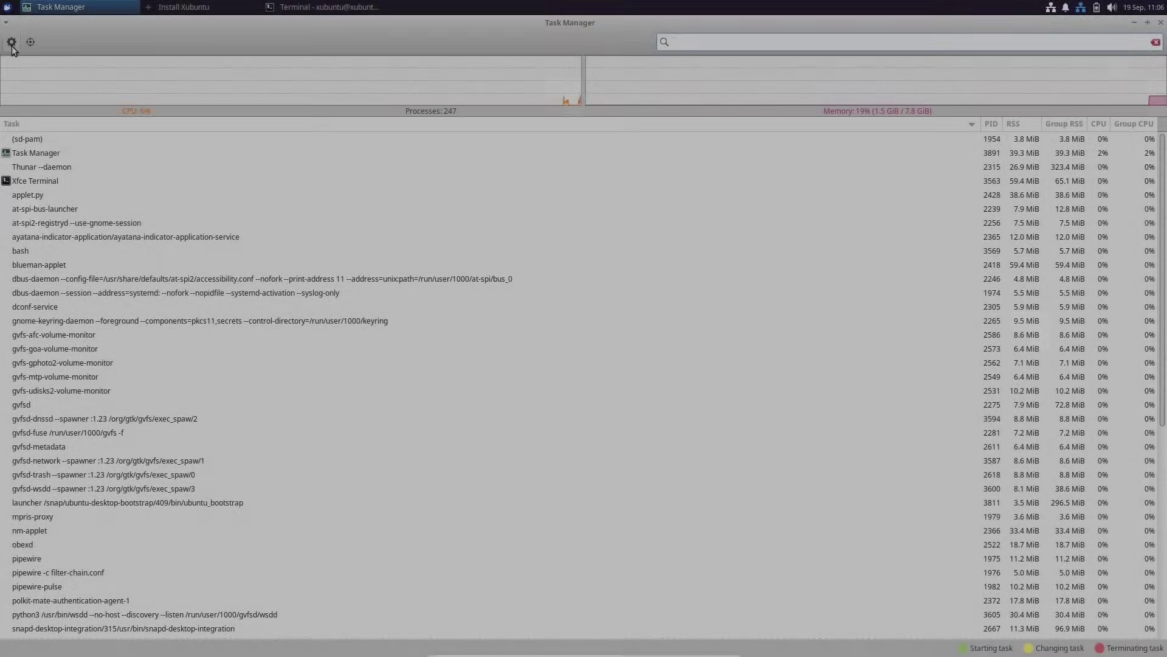
left_click(12, 42)
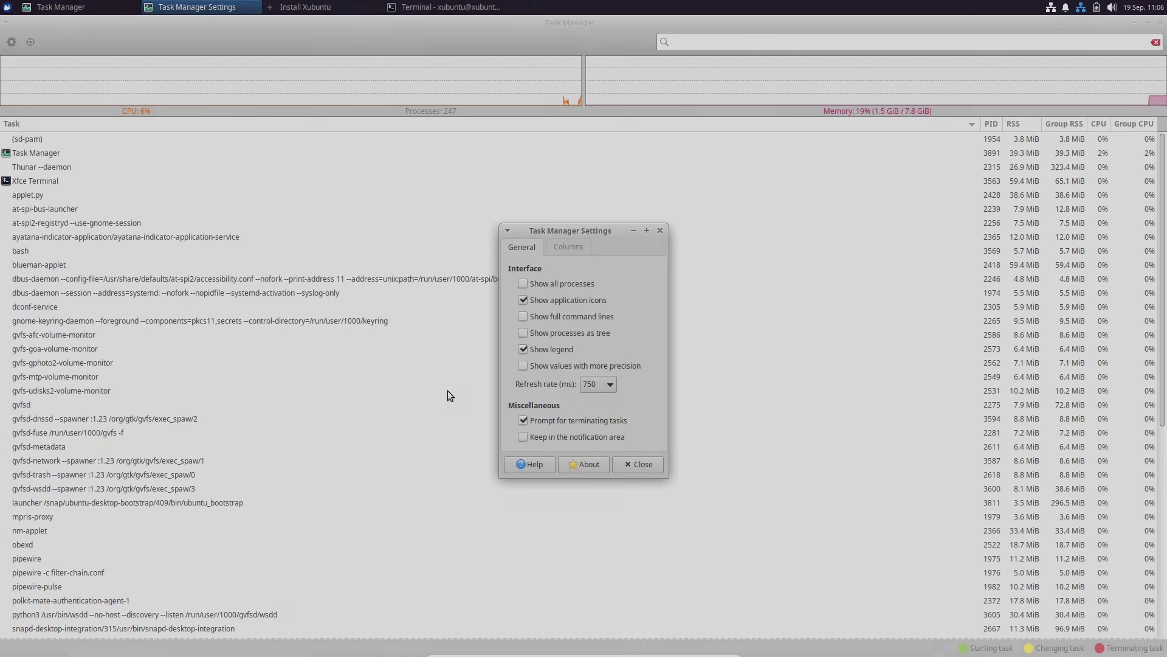
left_click(585, 464)
left_click(658, 456)
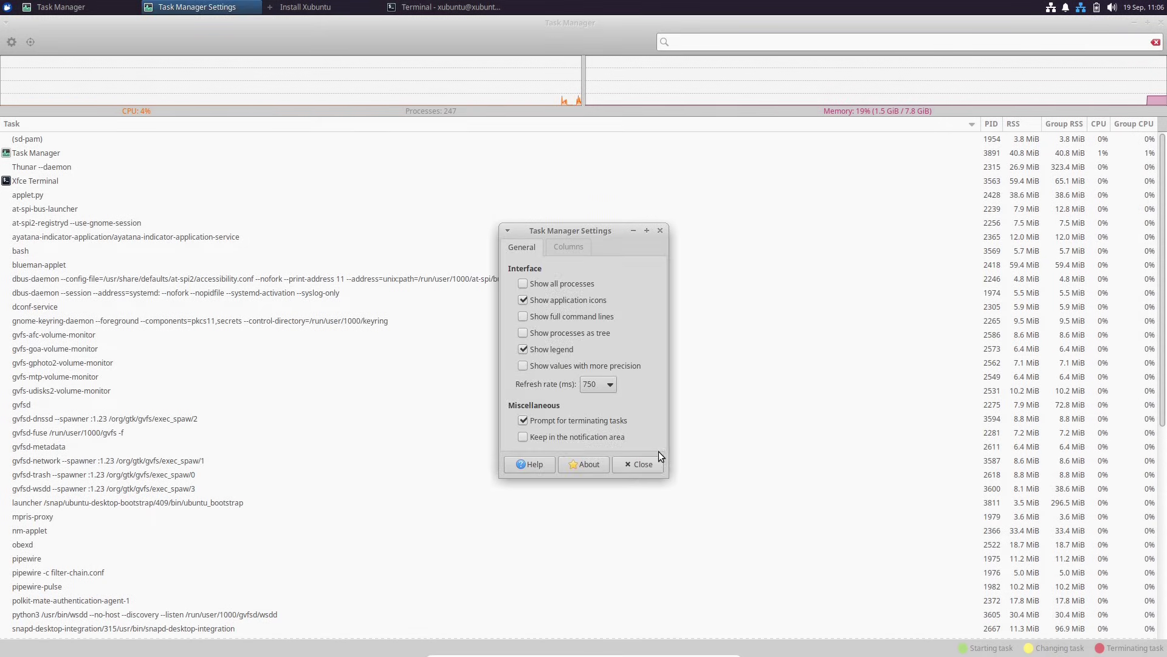
left_click(659, 457)
left_click_drag(1162, 215, 1135, 104)
left_click(1161, 22)
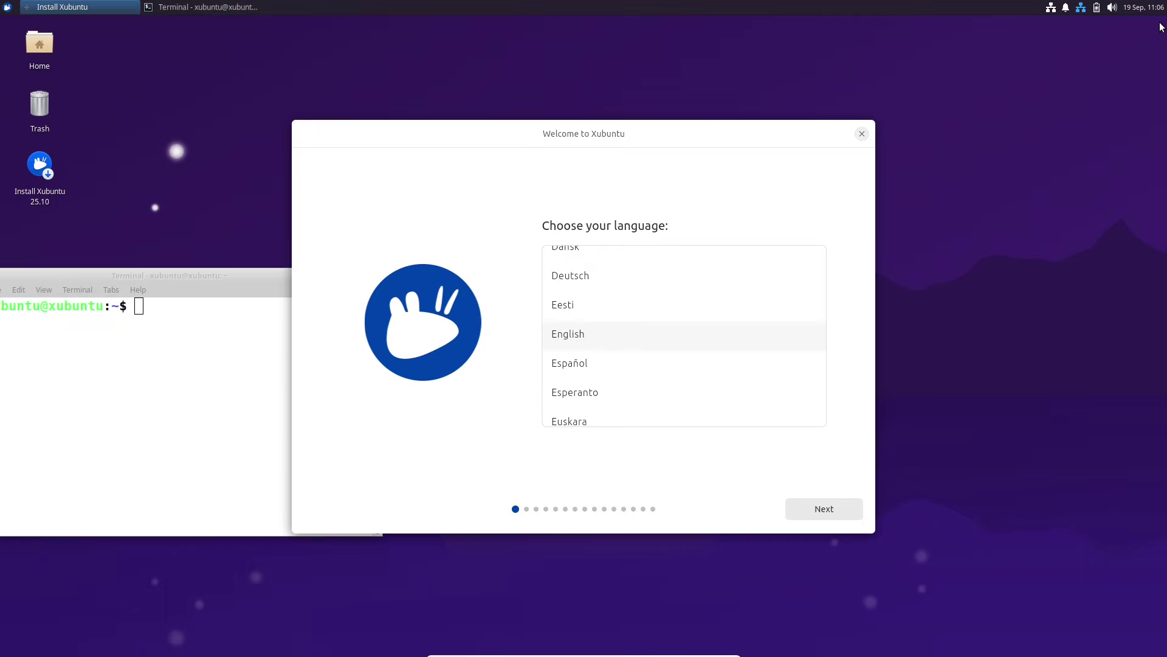
Maximize the terminal and run fastfetch for a system summary.
left_click(215, 305)
key("alt+F10")
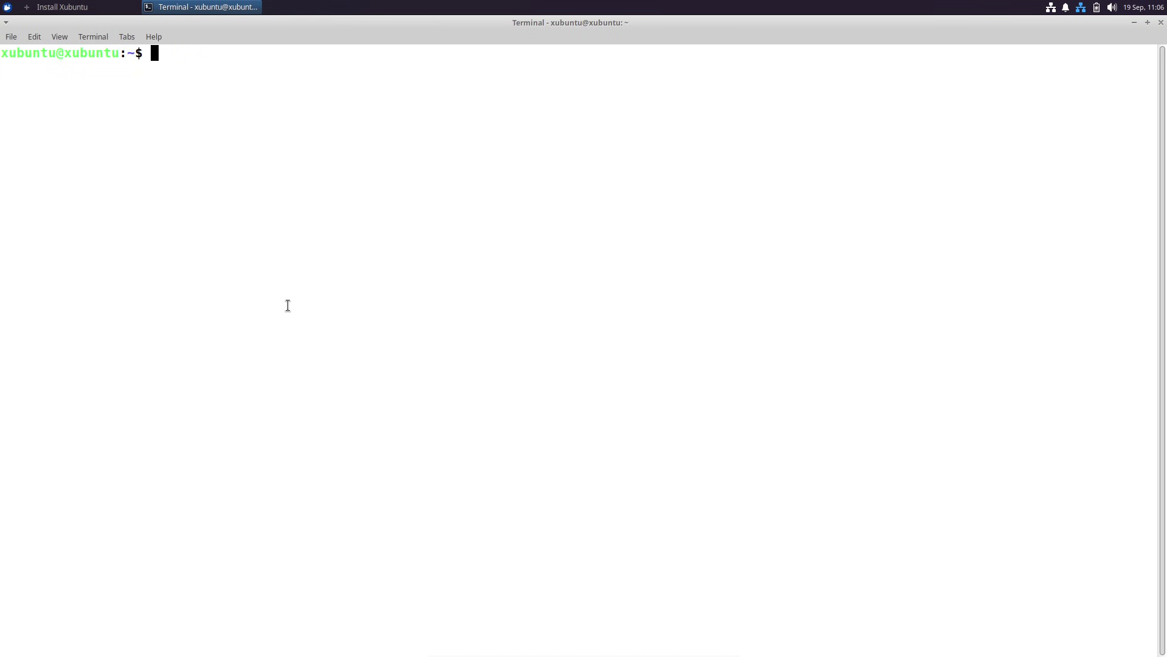
type("fastfetch")
key("Return")
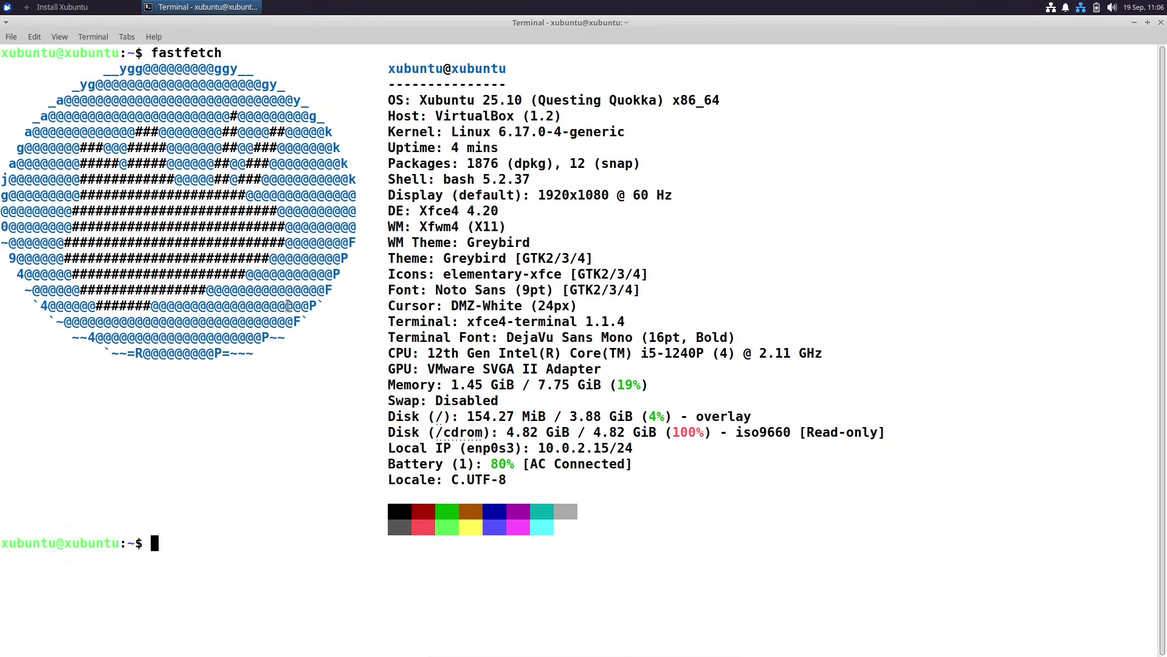
Show the /etc/issue release name and Python 3.13.7 version, then clear the screen.
type("inx")
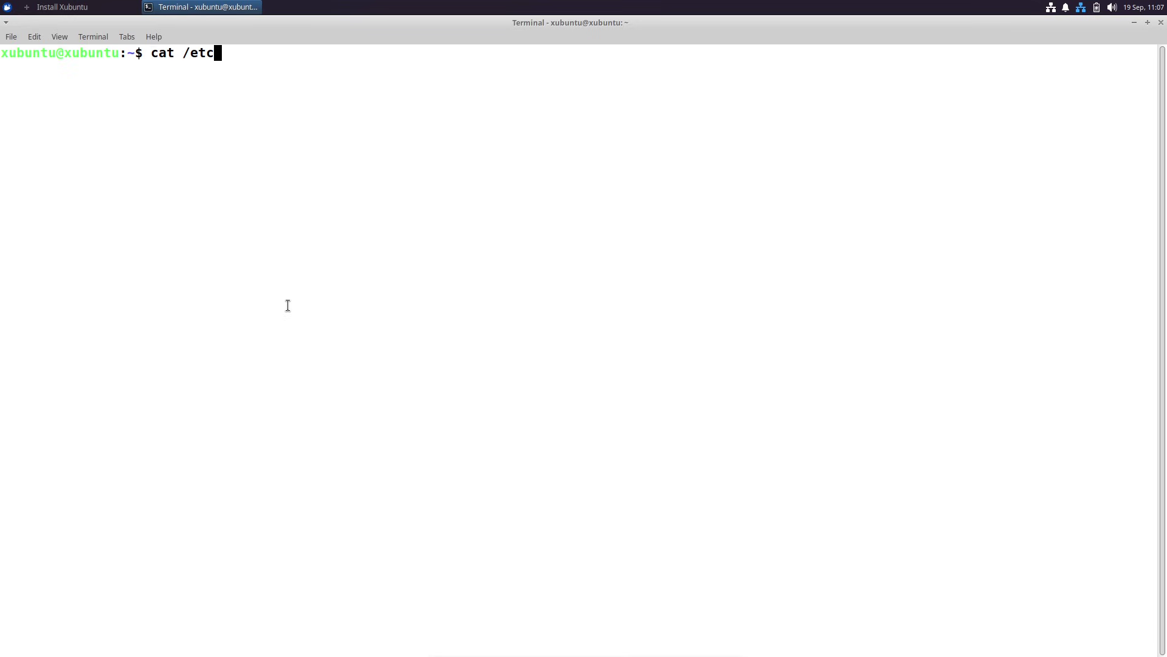
key("Return")
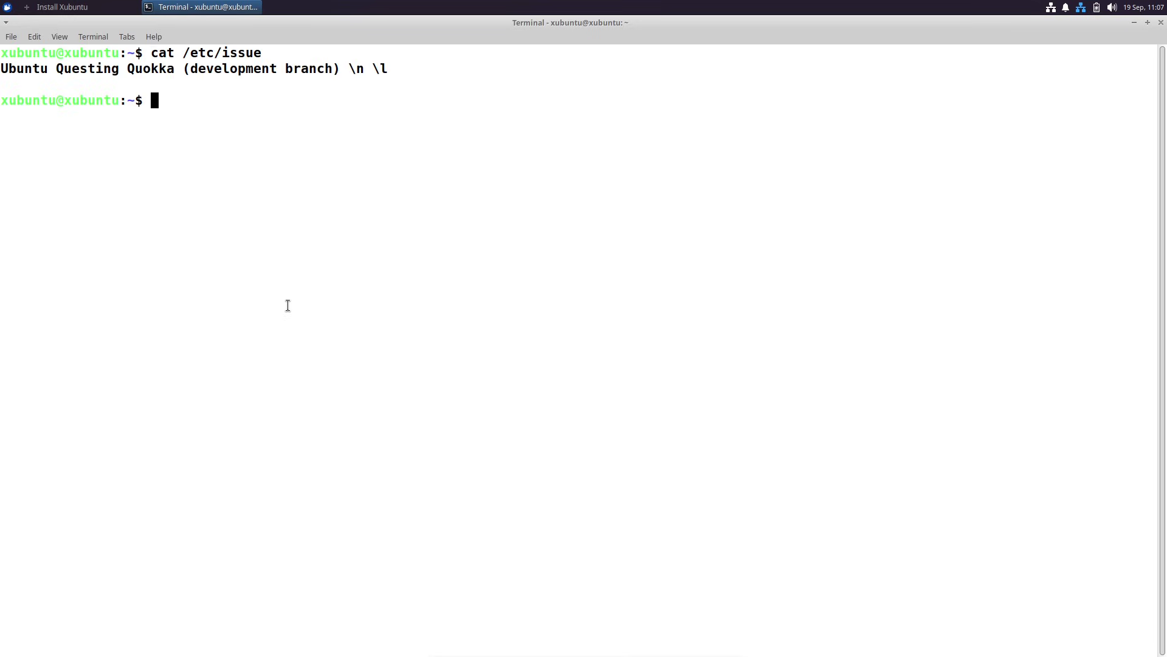
type("python3  --version")
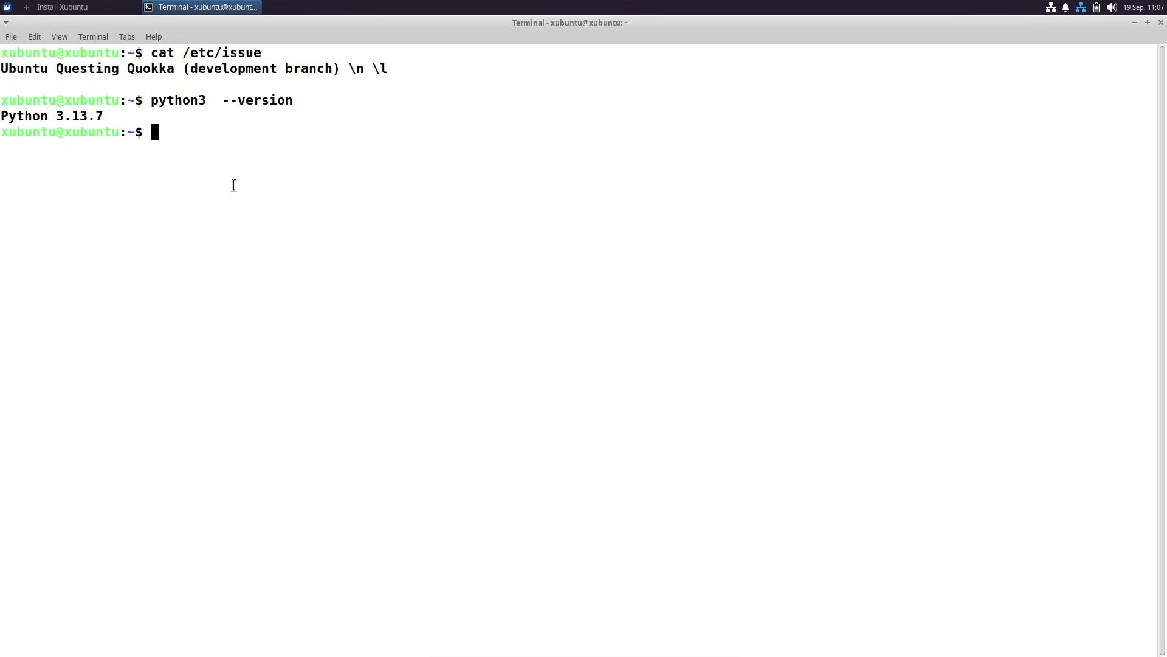
type("clear")
key("Return")
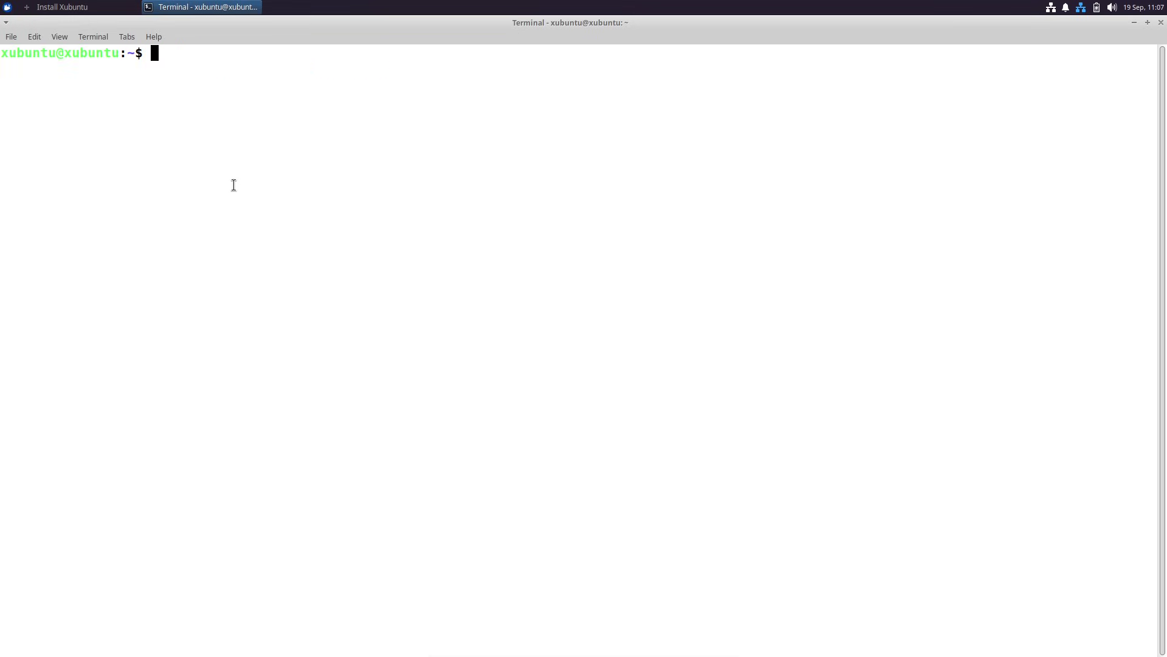
Run inxi -sv8, highlight its Info, Graphics, Audio and System sections, then close the terminal.
type("inxi -sv8")
key("Return")
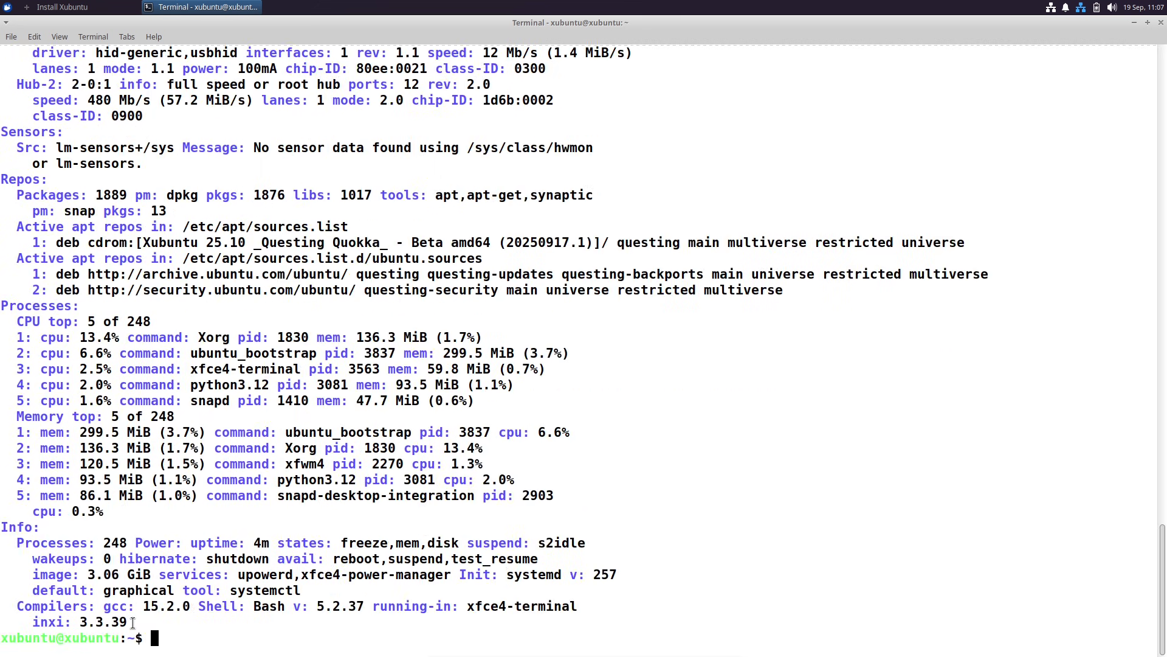
left_click_drag(132, 622, 3, 527)
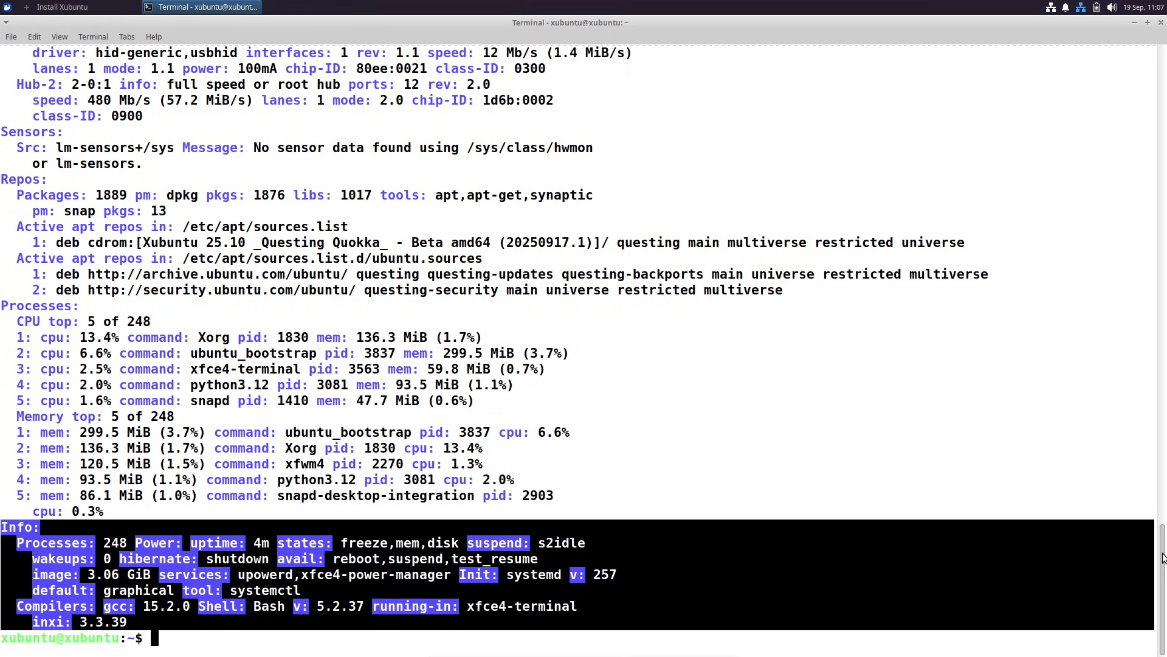
left_click_drag(1163, 557, 1136, 284)
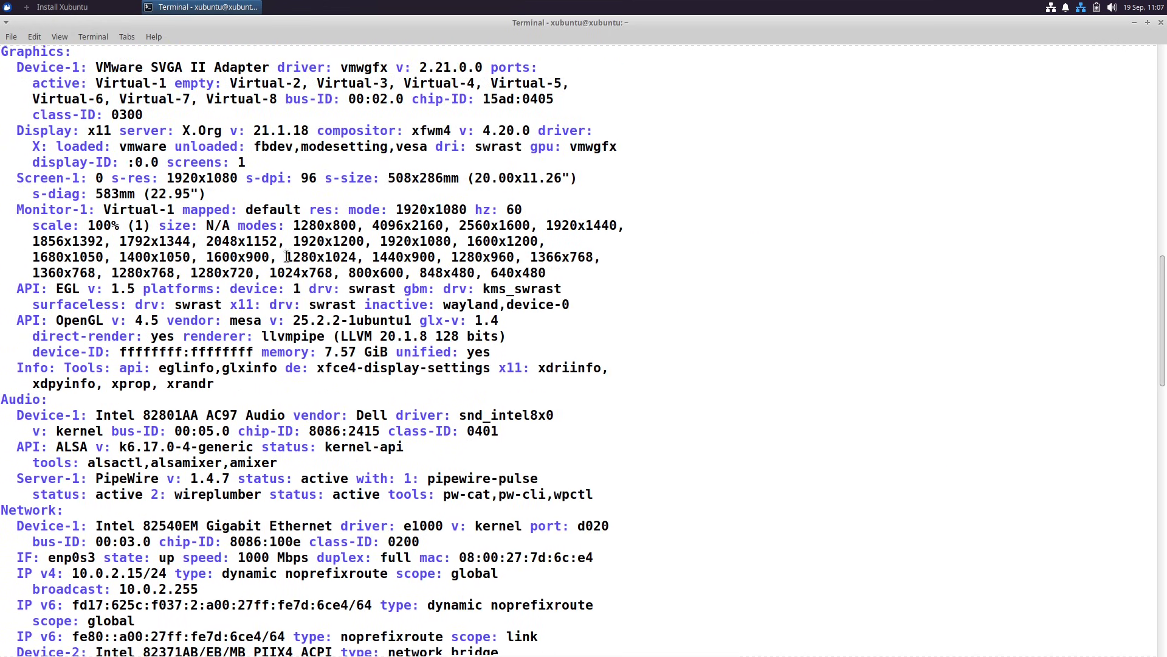
left_click_drag(3, 51, 600, 500)
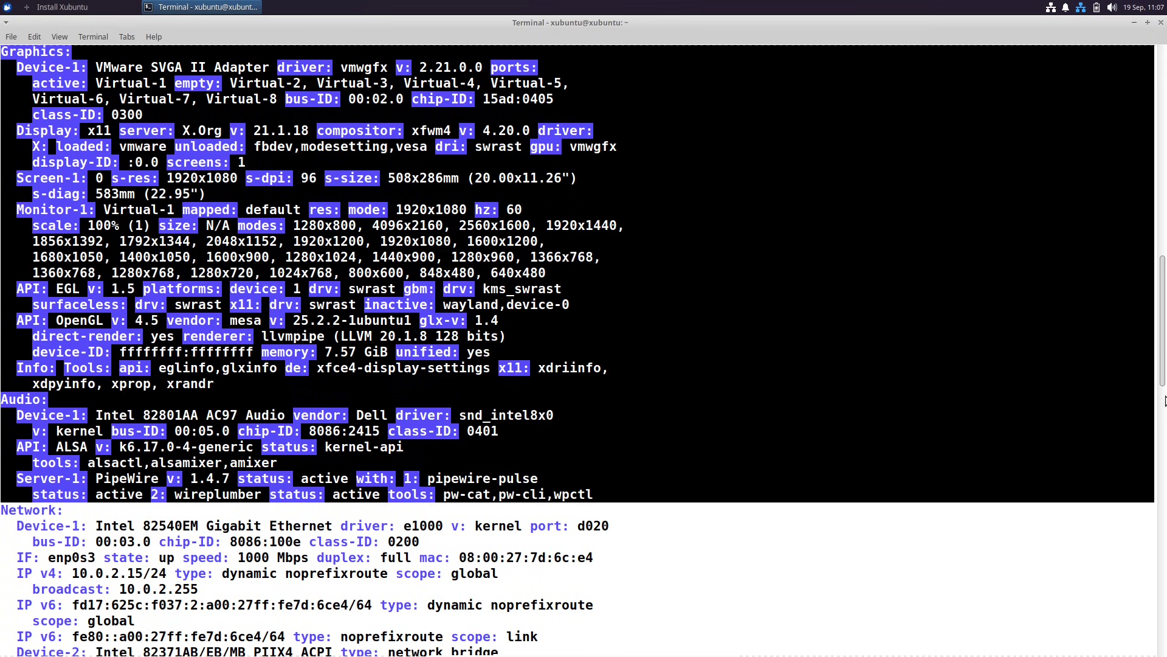
left_click_drag(1165, 400, 1137, 160)
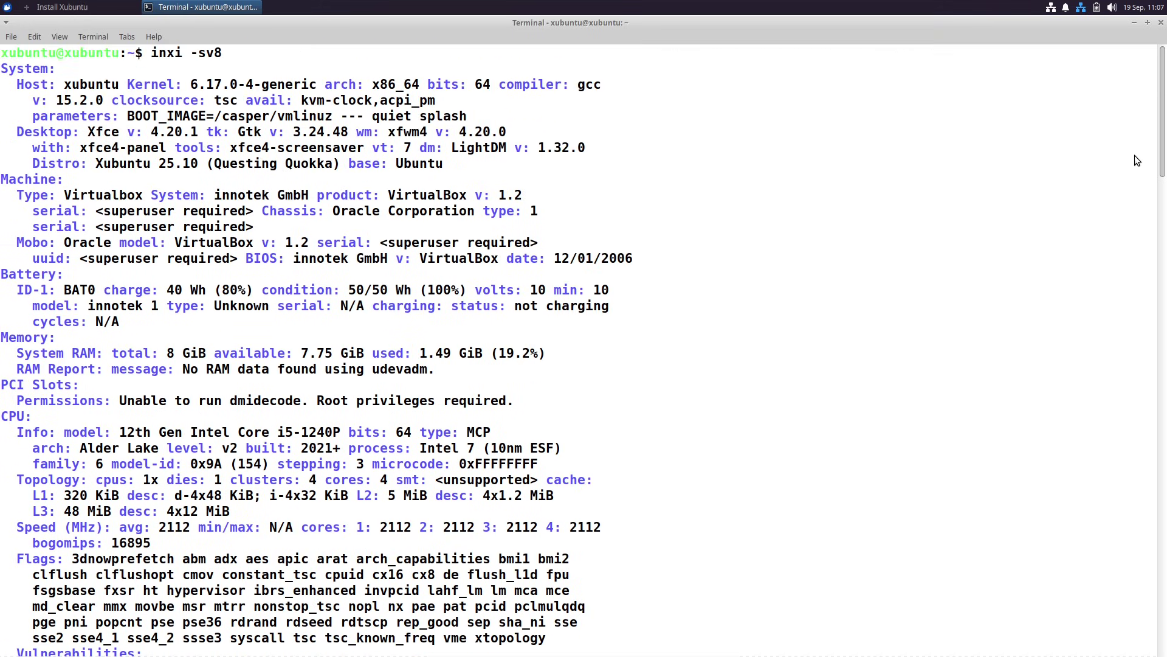
left_click_drag(2, 68, 490, 166)
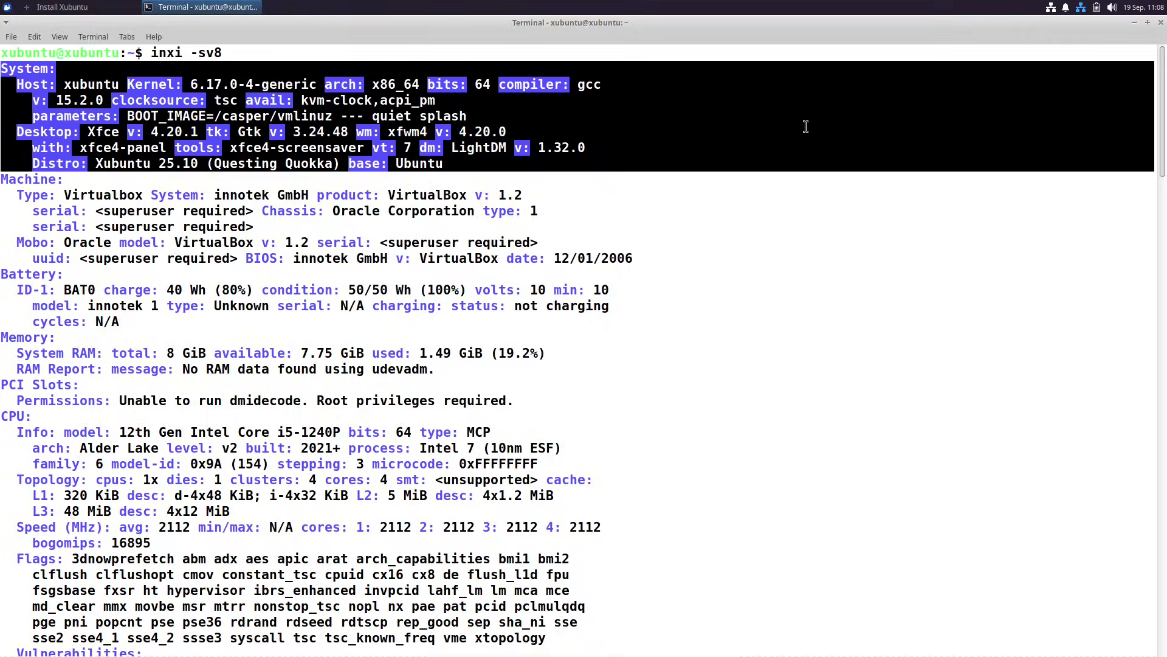
left_click(292, 220)
left_click(1161, 23)
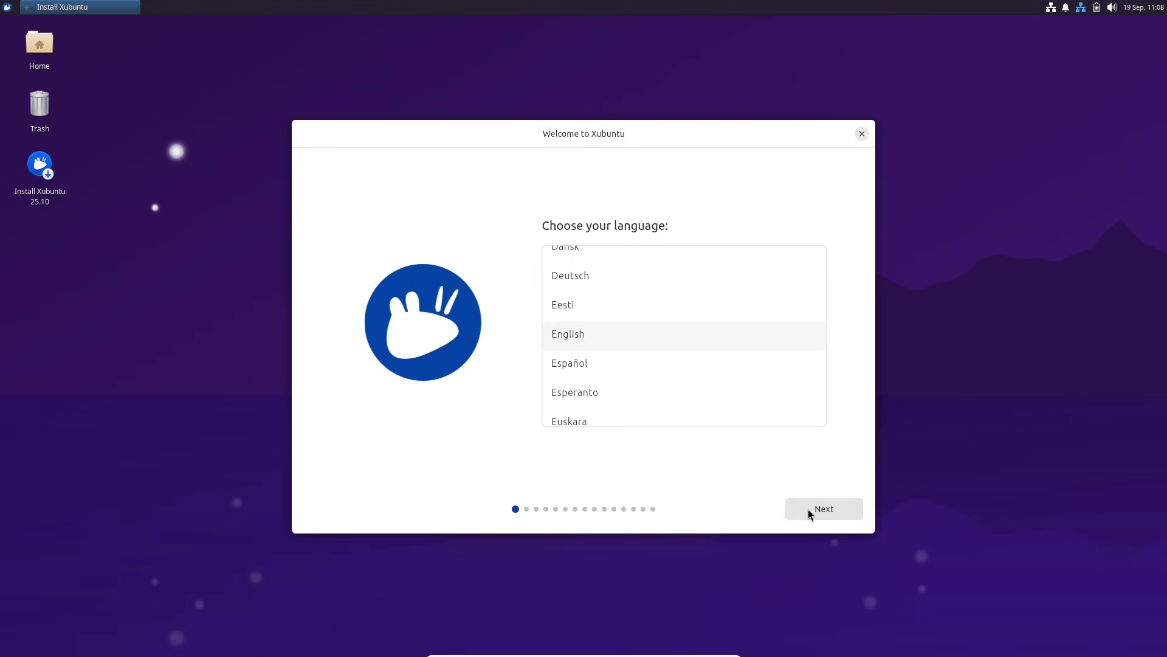
Enlarge the applications menu and browse Accessories, Games, Internet, Graphics, Multimedia, Office and Settings.
left_click(7, 7)
left_click(246, 107)
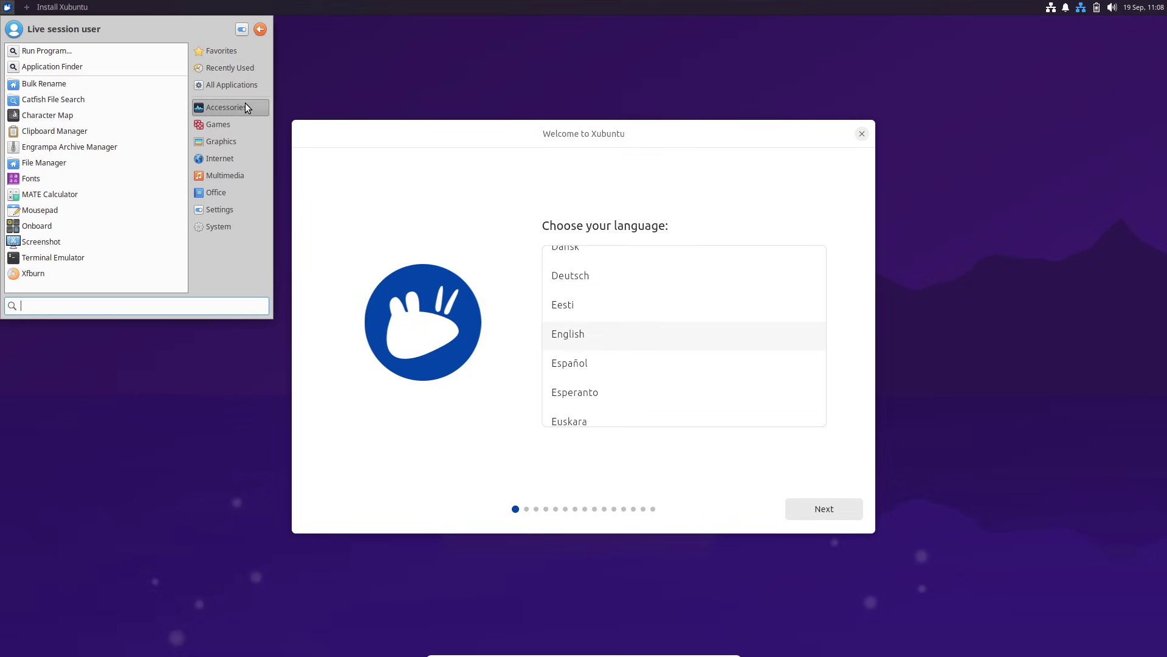
left_click_drag(273, 316, 491, 470)
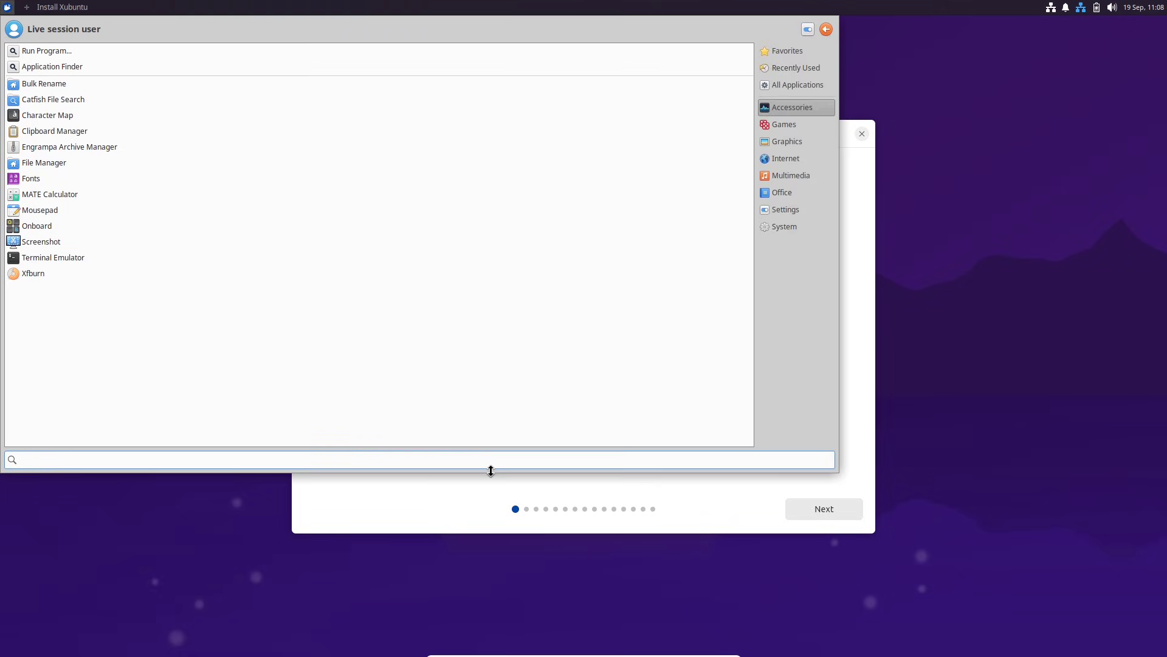
left_click(790, 125)
left_click(780, 152)
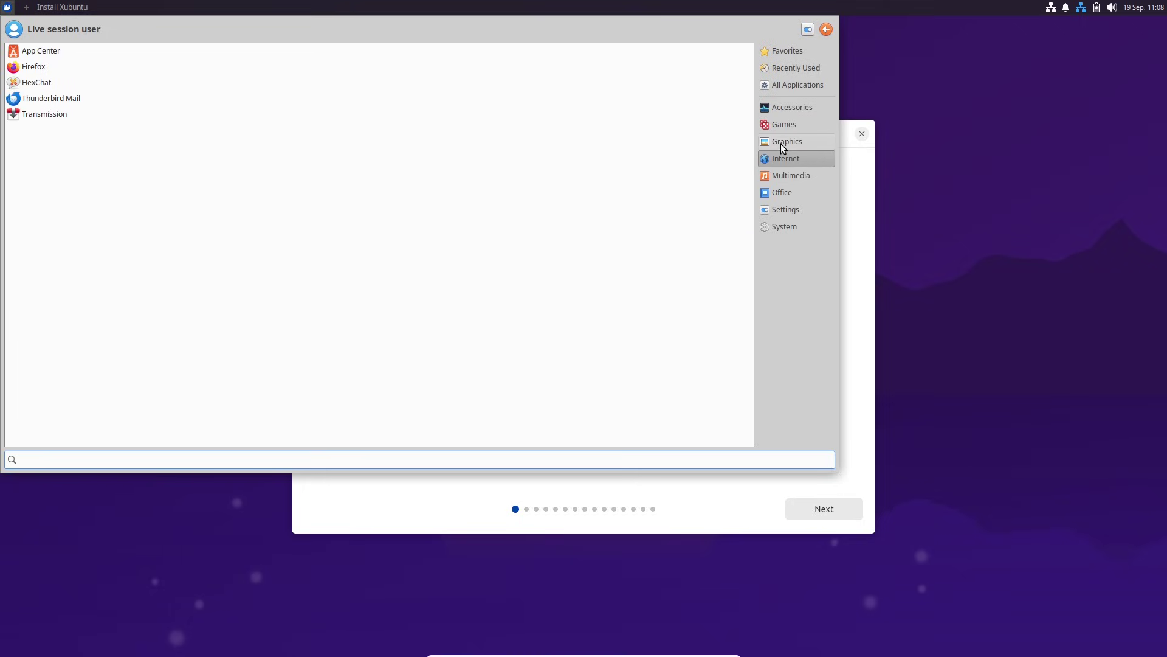
left_click(782, 146)
left_click(782, 177)
left_click(781, 189)
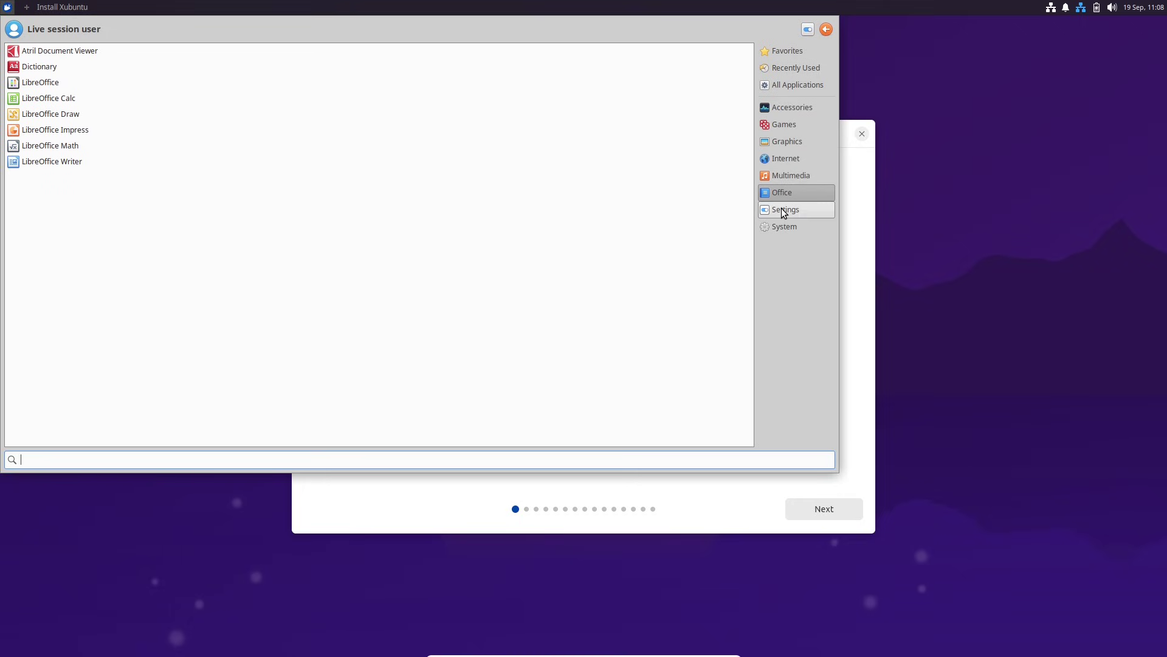
left_click(782, 209)
left_click_drag(751, 274, 750, 442)
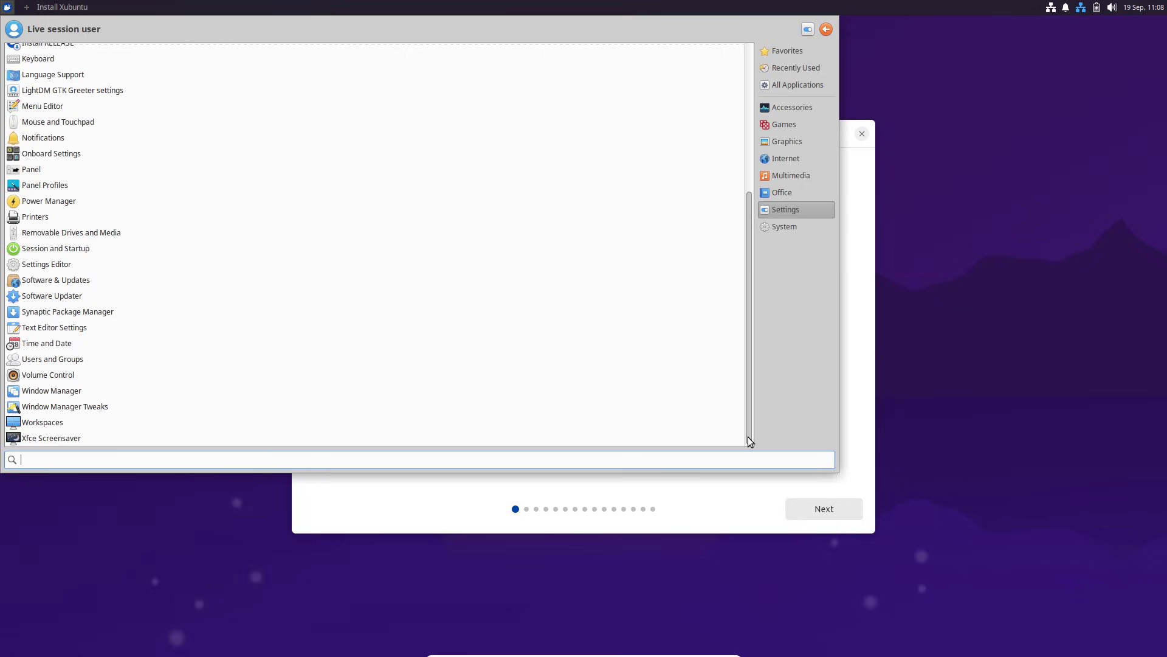
View the System category, close the menu, and continue past the English language page.
left_click(779, 229)
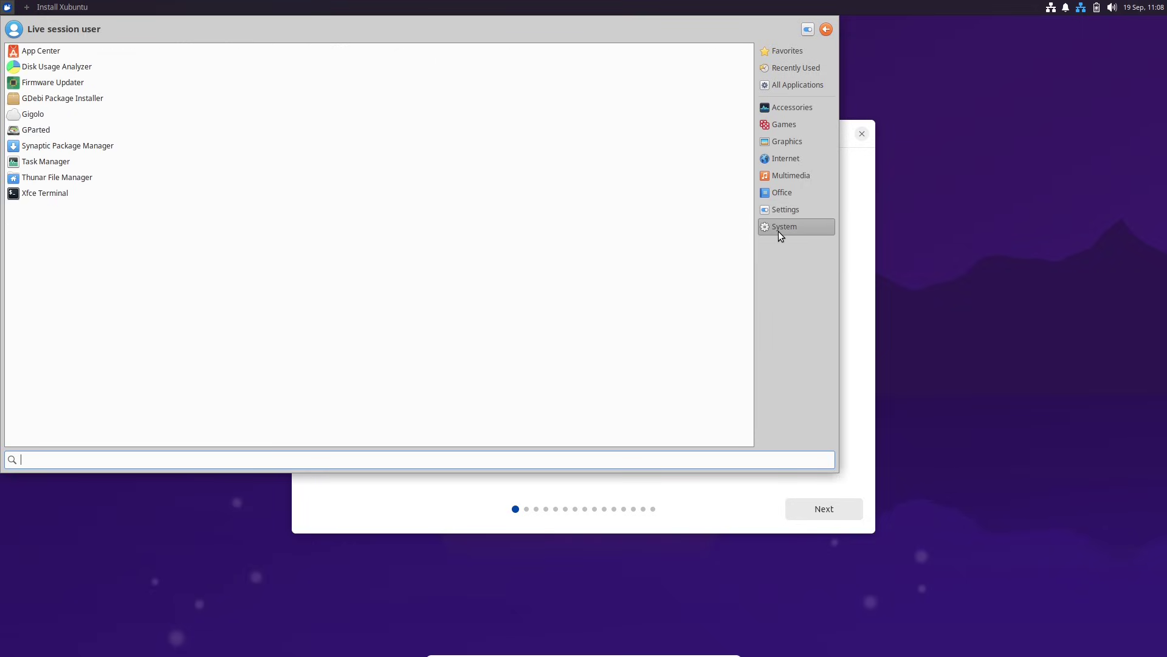
left_click(967, 213)
left_click(811, 516)
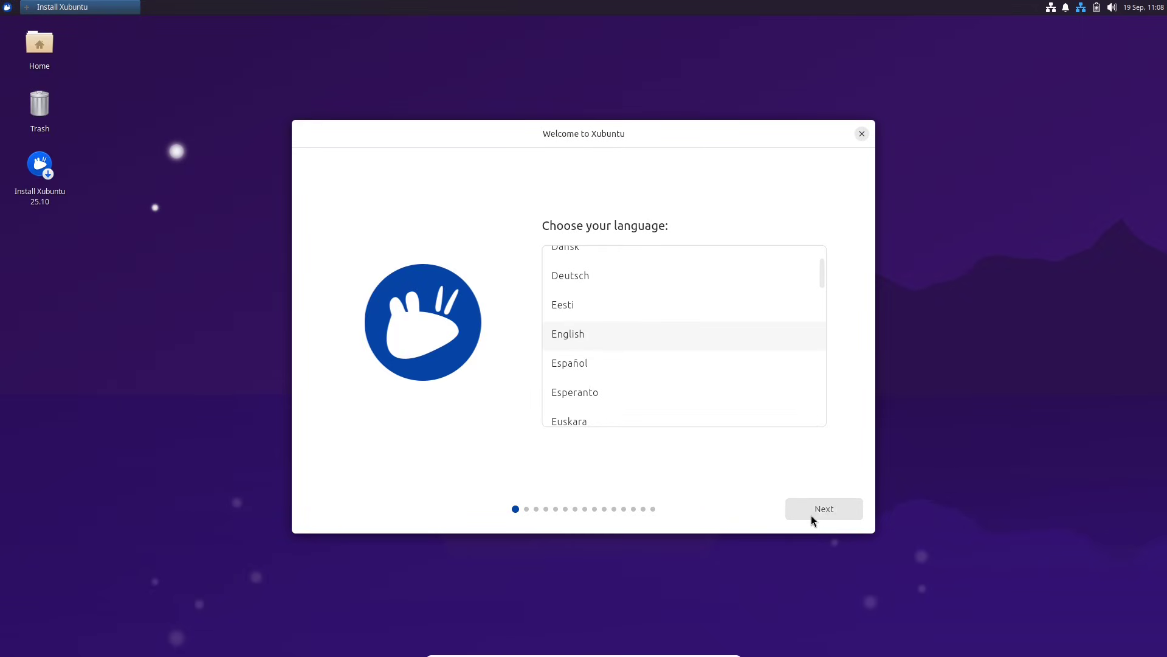
Open Desktop Settings from the desktop's context menu, maximize it to view wallpapers, then close it.
right_click(951, 224)
left_click(979, 371)
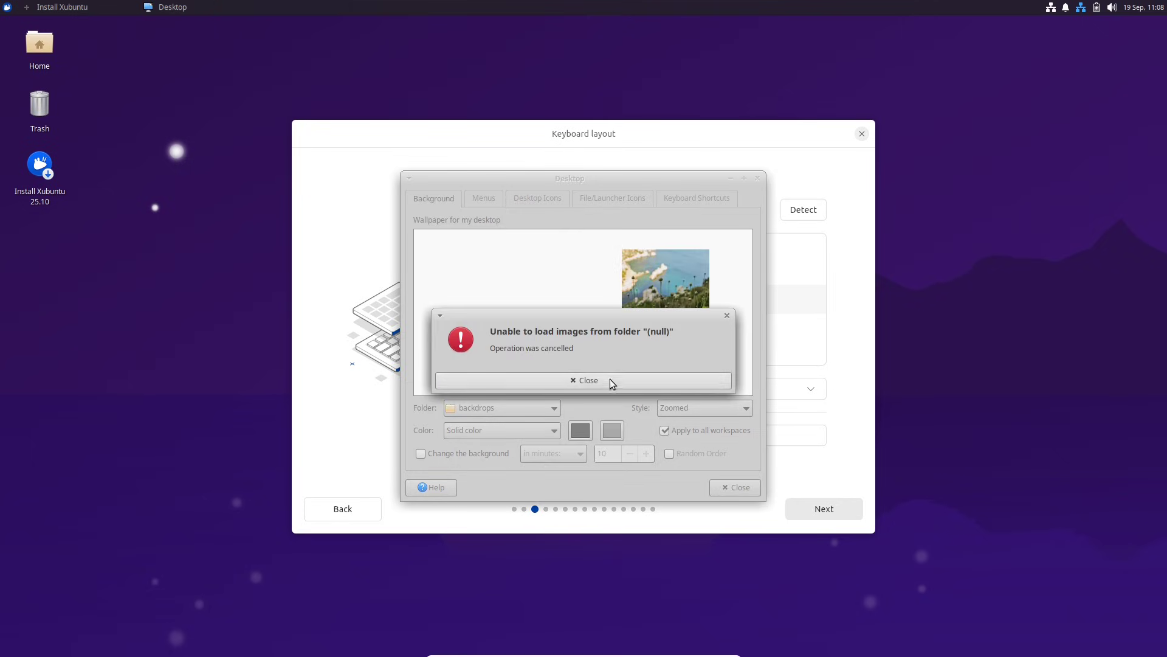
left_click(605, 385)
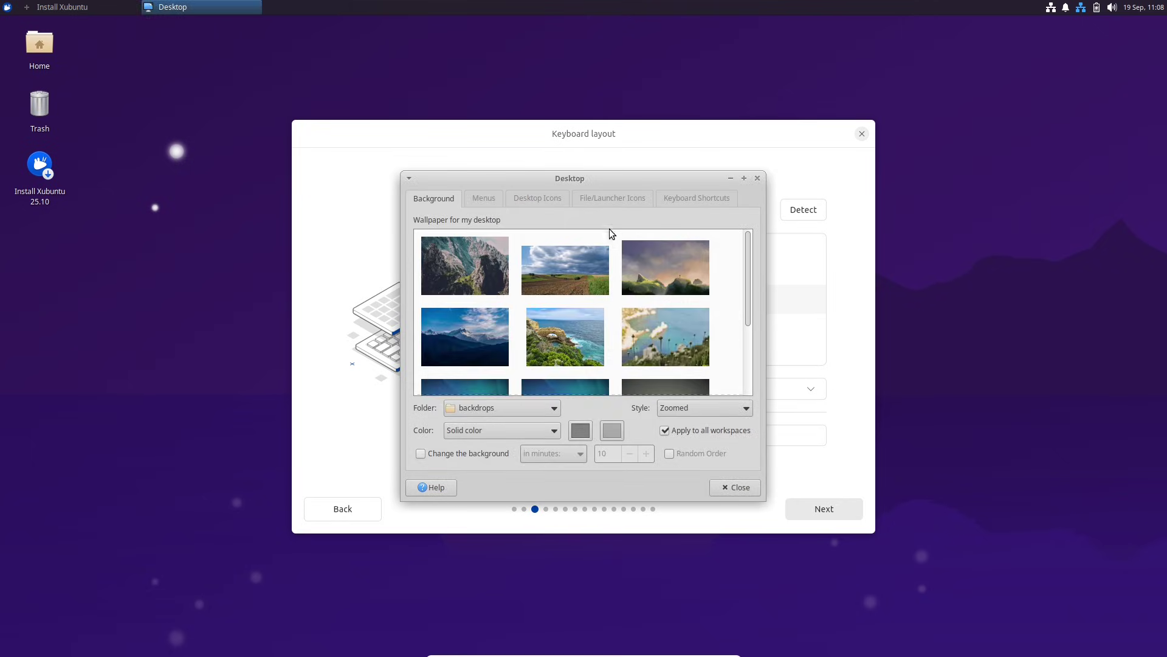
left_click_drag(627, 179, 735, 186)
left_click(844, 186)
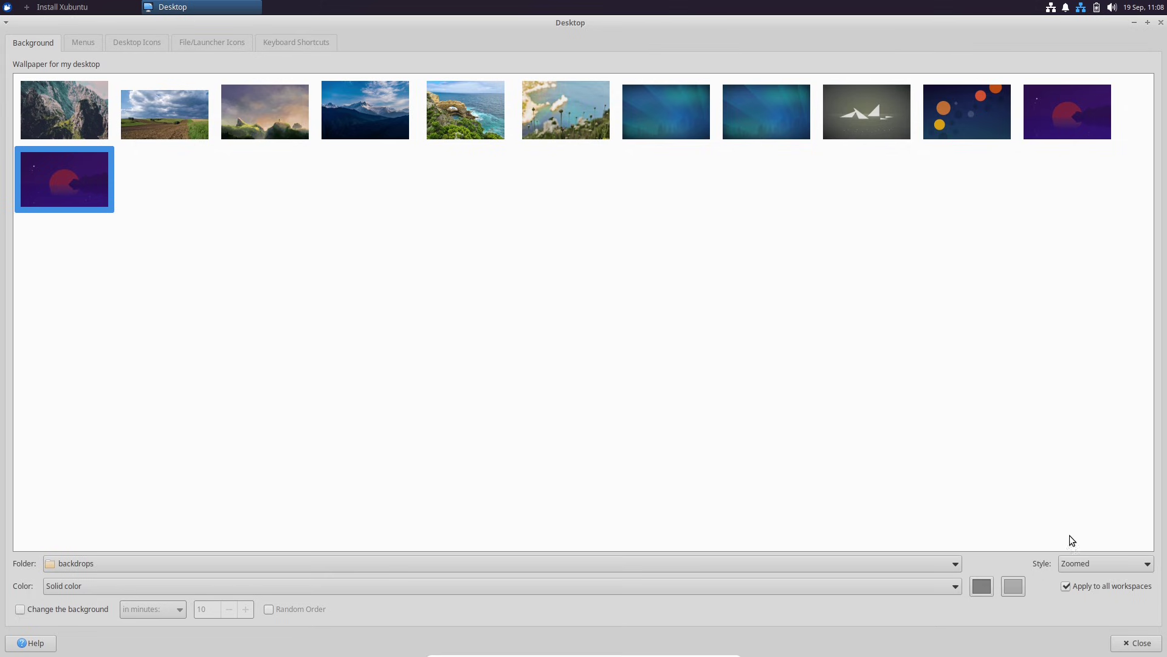
left_click(1140, 642)
Advance through the installer, tick third-party drivers and extra media formats, then quit it.
left_click(842, 500)
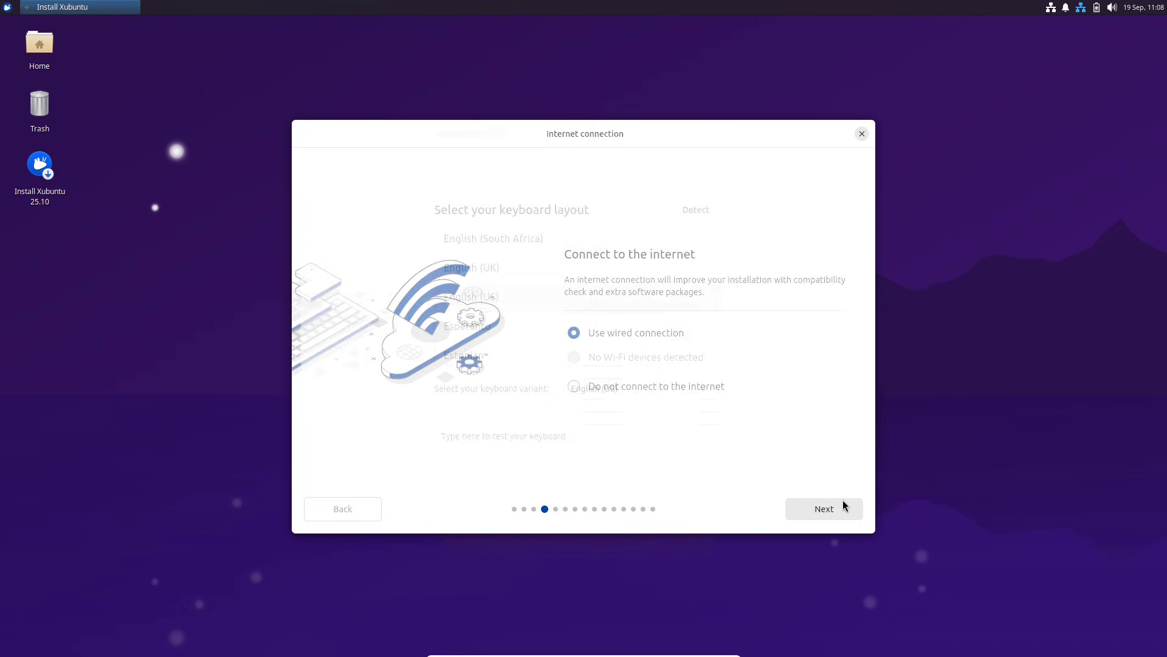
left_click(843, 499)
left_click(843, 501)
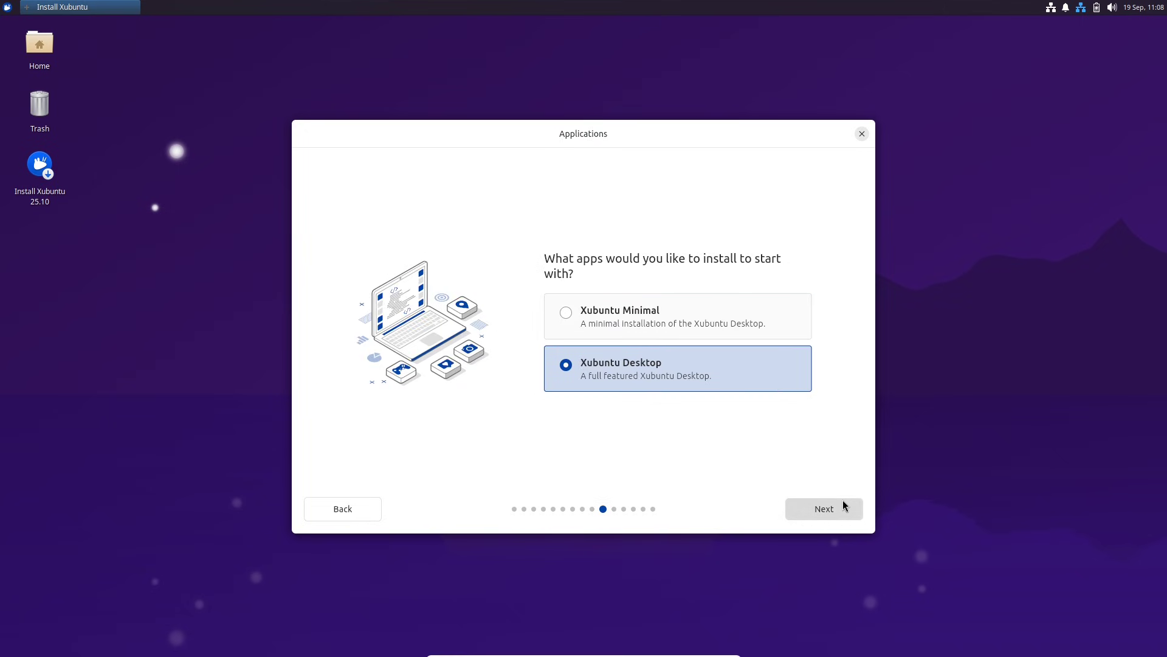
left_click(843, 500)
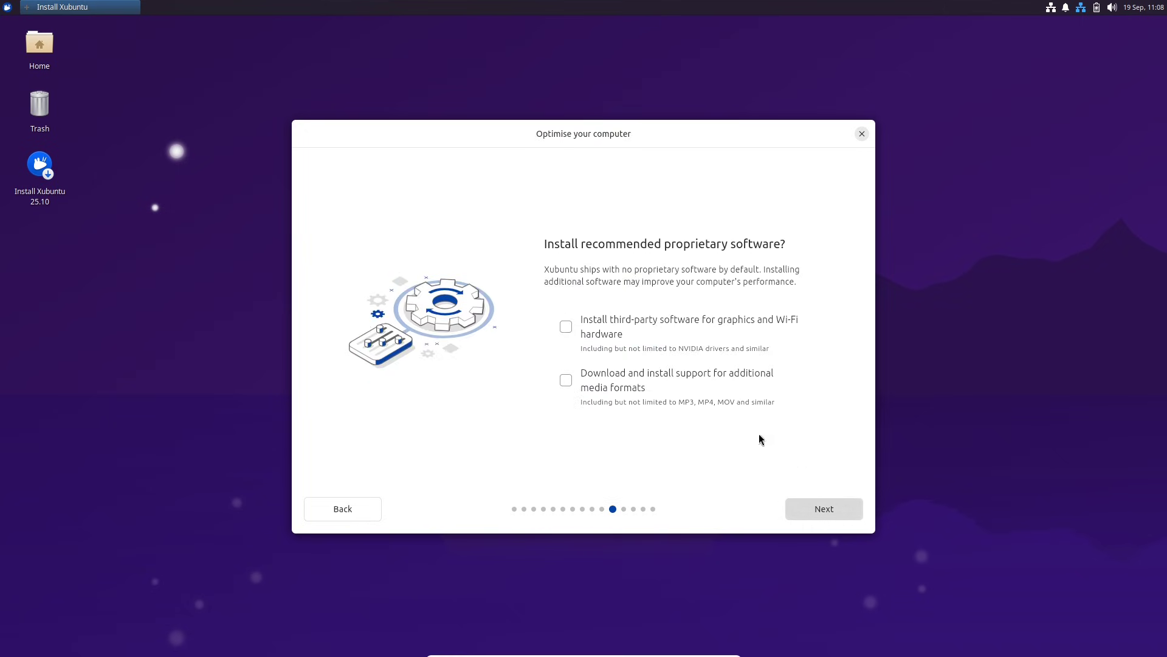
left_click(582, 327)
left_click(582, 372)
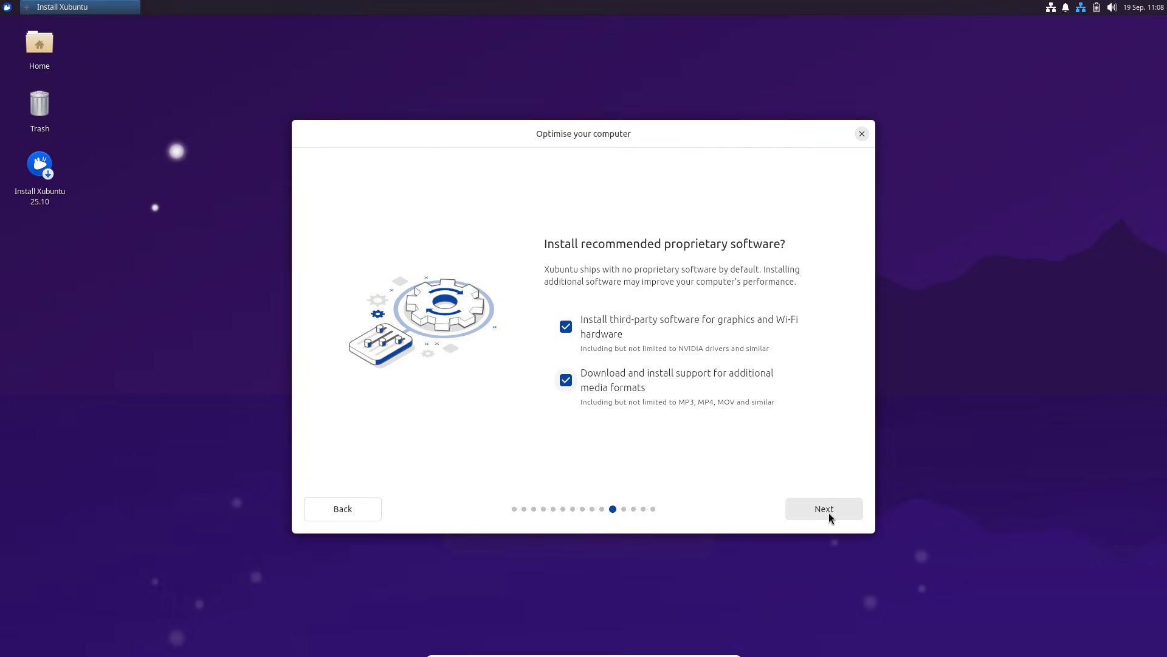
left_click(860, 137)
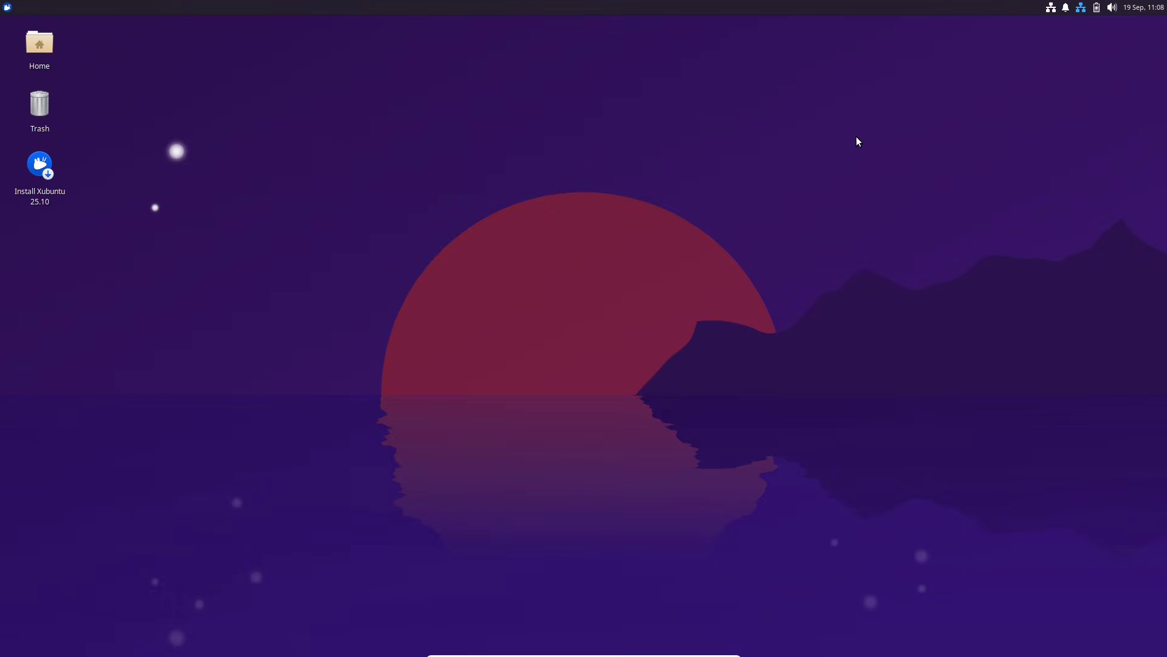
Check the panel calendar, then log out of the Xubuntu session via the Whisker menu.
left_click(1144, 8)
left_click(6, 8)
left_click(6, 9)
left_click(825, 31)
left_click(533, 313)
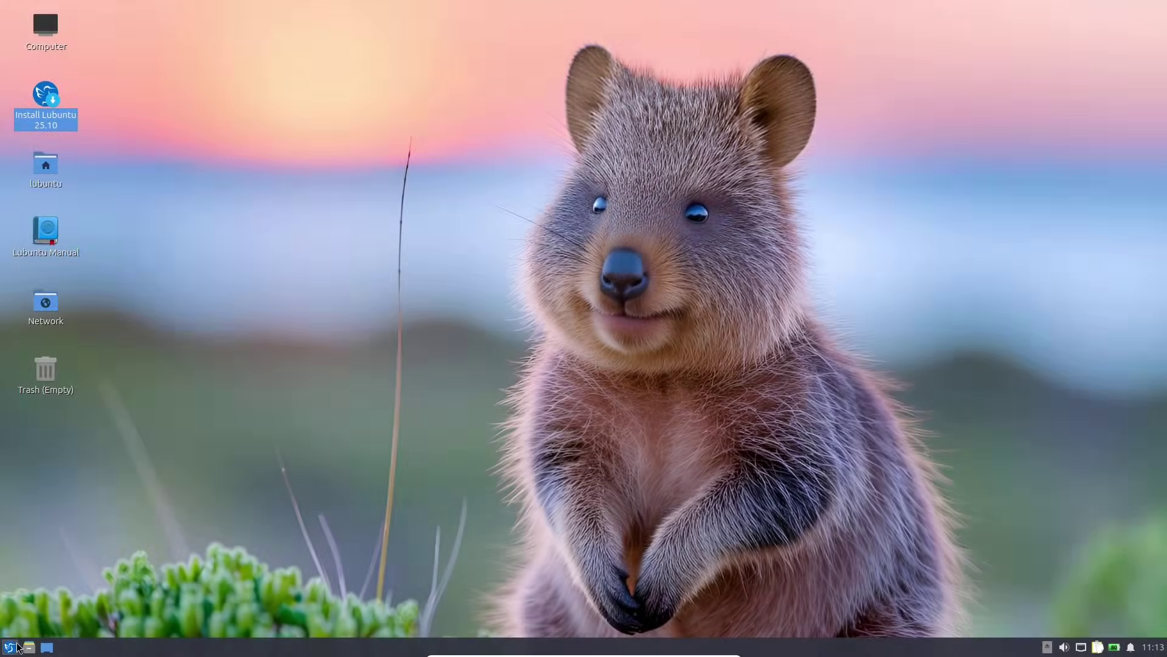
Launch the Lubuntu installer from the menu and view the Calamares About information.
left_click(16, 646)
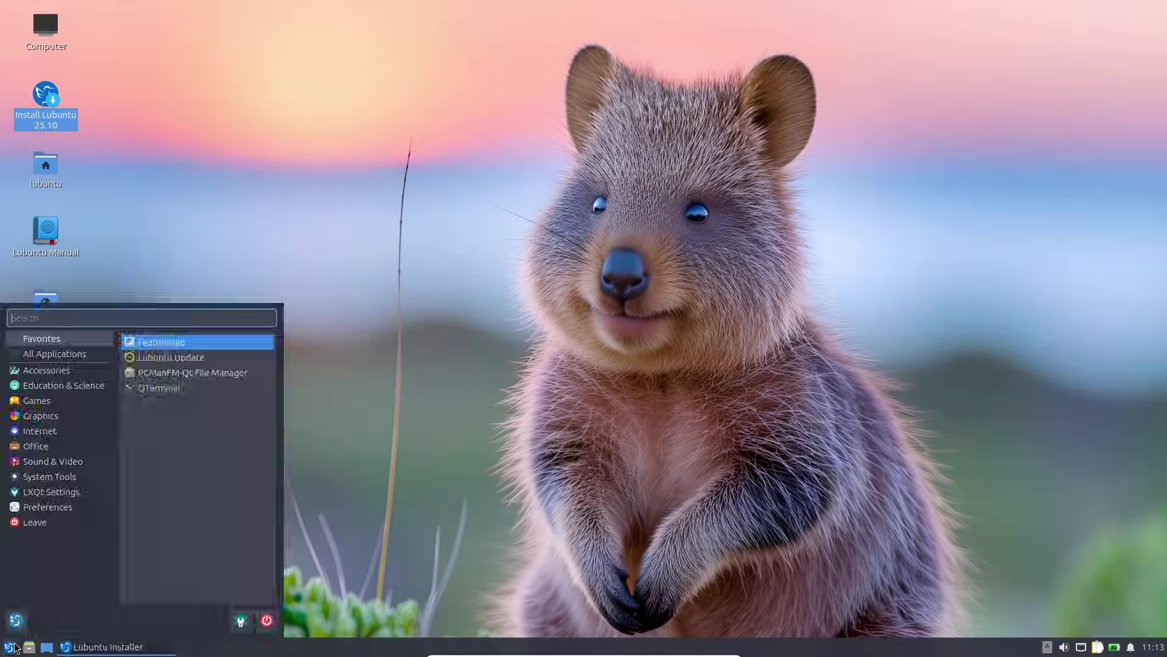
left_click(651, 229)
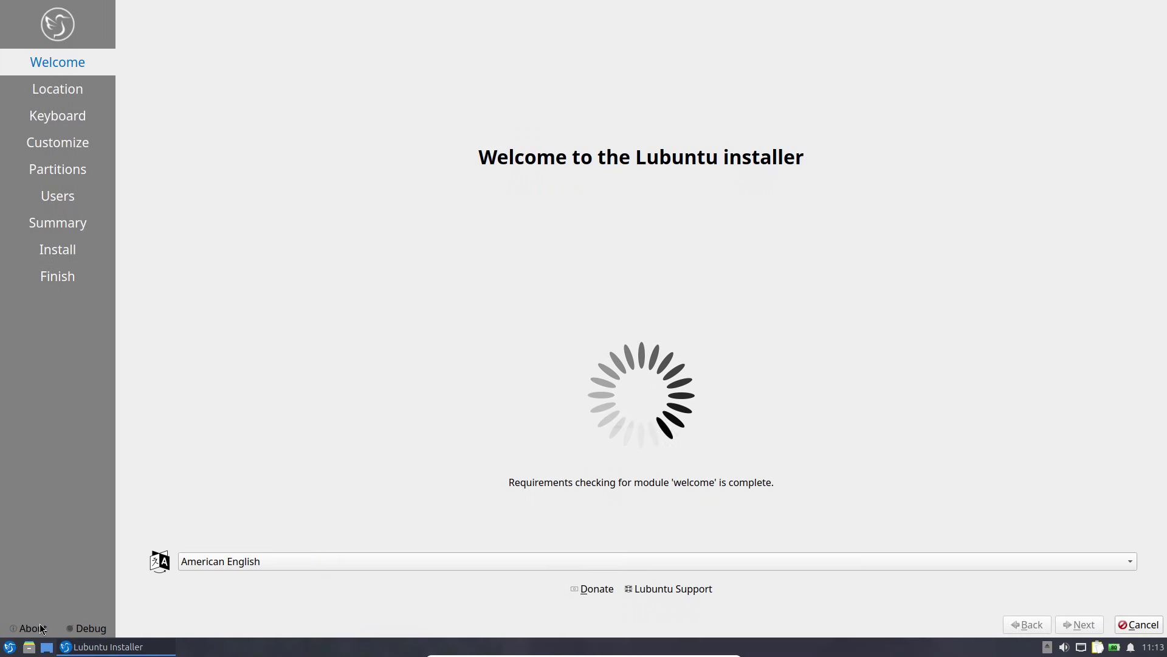
left_click(33, 628)
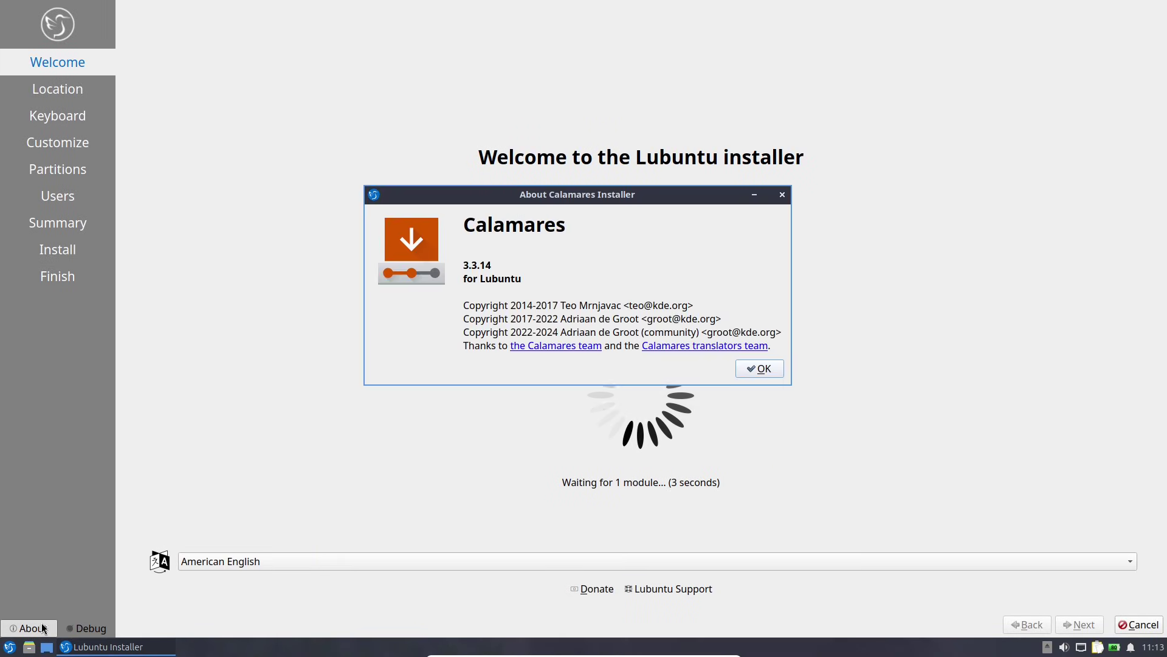
left_click(759, 368)
Advance through Welcome, Asia/Thimphu location, Keyboard and Normal Installation, then cancel the installation.
left_click(1084, 629)
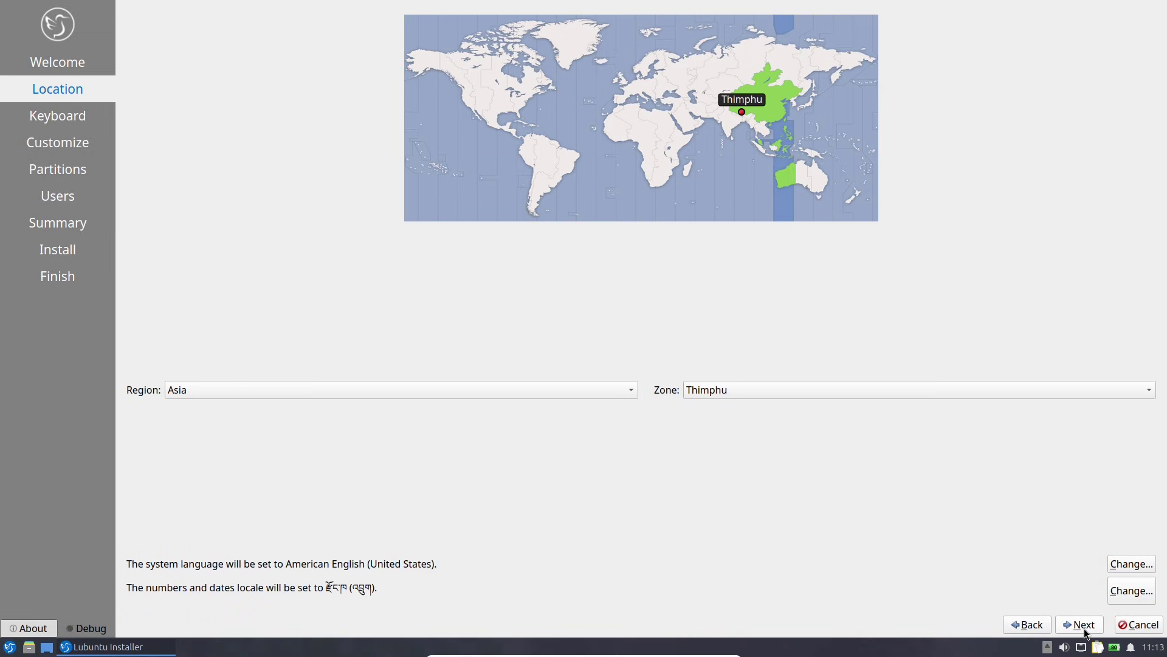
left_click(1084, 629)
left_click(1084, 629)
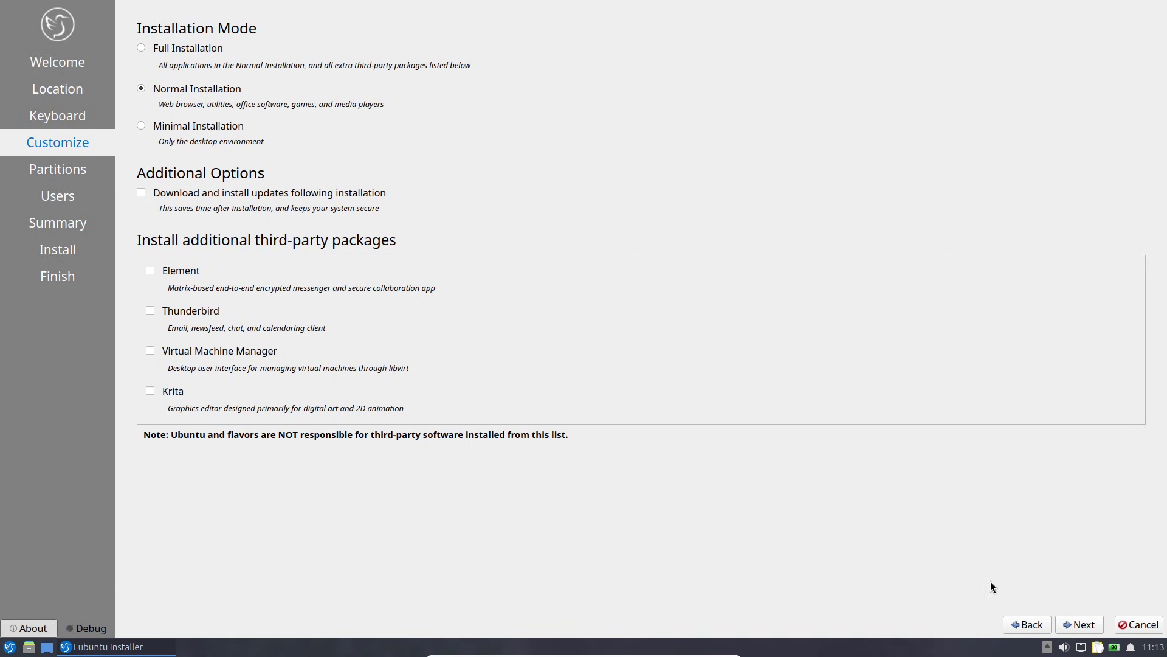
left_click(1085, 625)
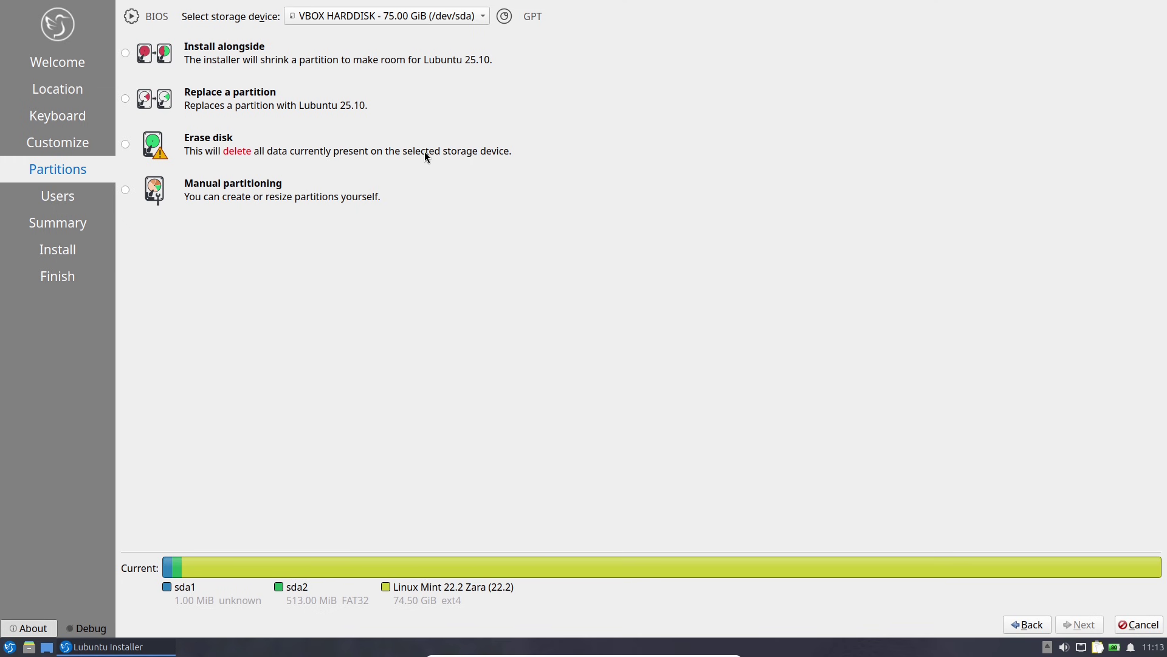
left_click(1126, 624)
left_click(642, 318)
Check the battery info, then browse the Accessories through Office menu categories.
left_click(1113, 647)
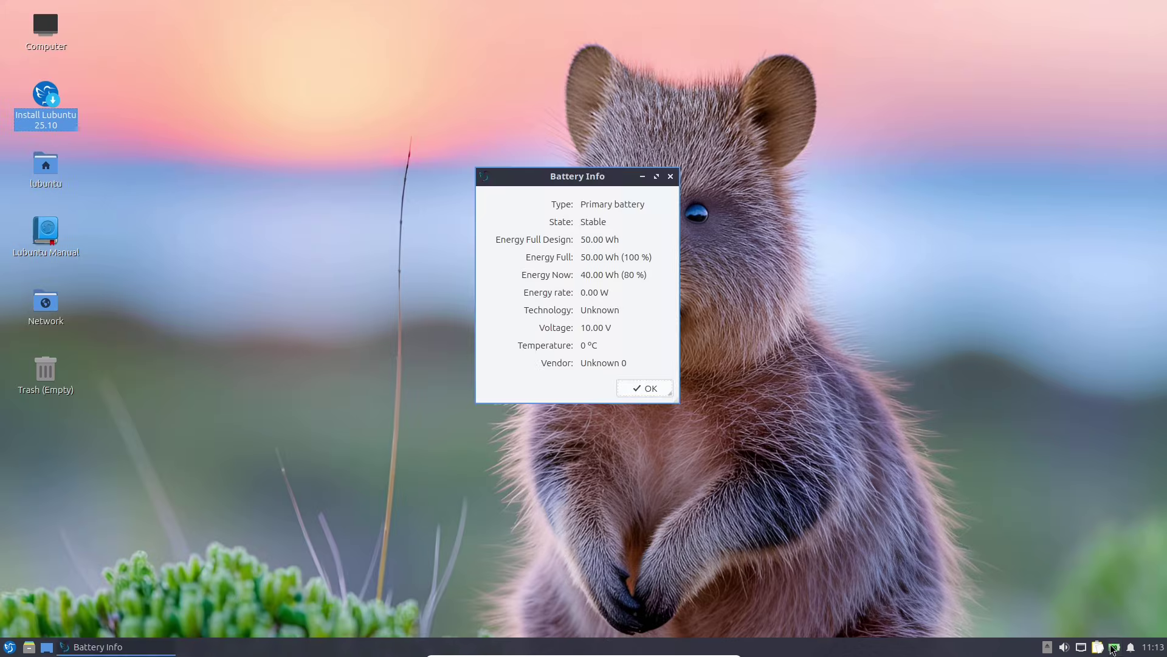
left_click(653, 390)
left_click(10, 647)
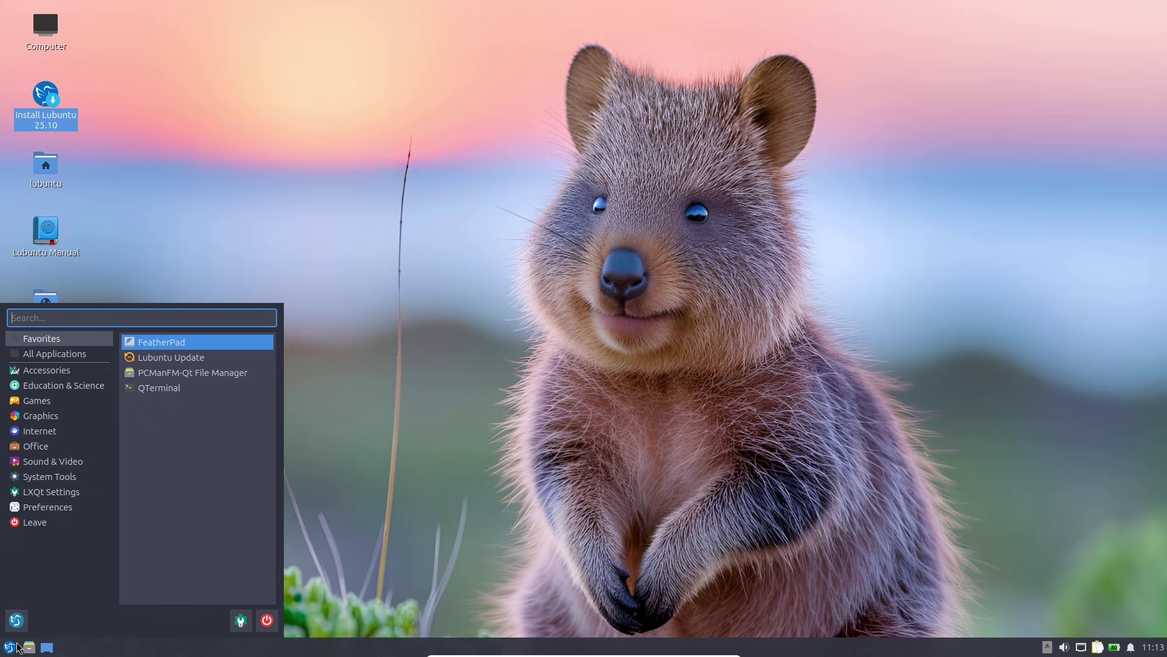
left_click(43, 372)
left_click(48, 385)
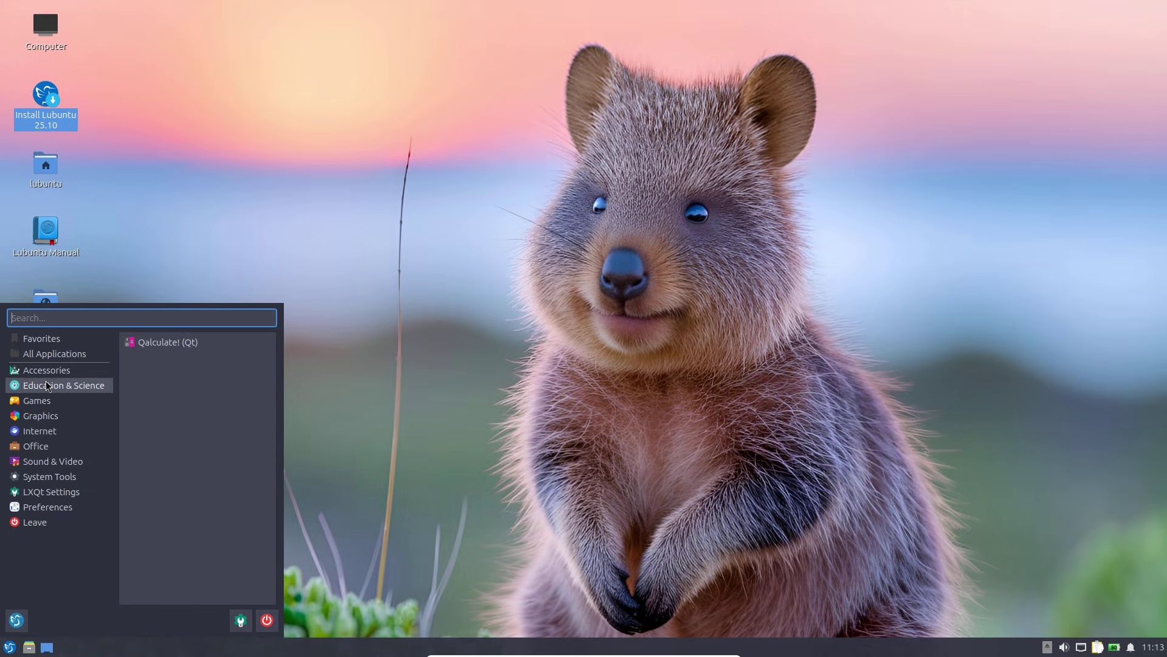
left_click(49, 400)
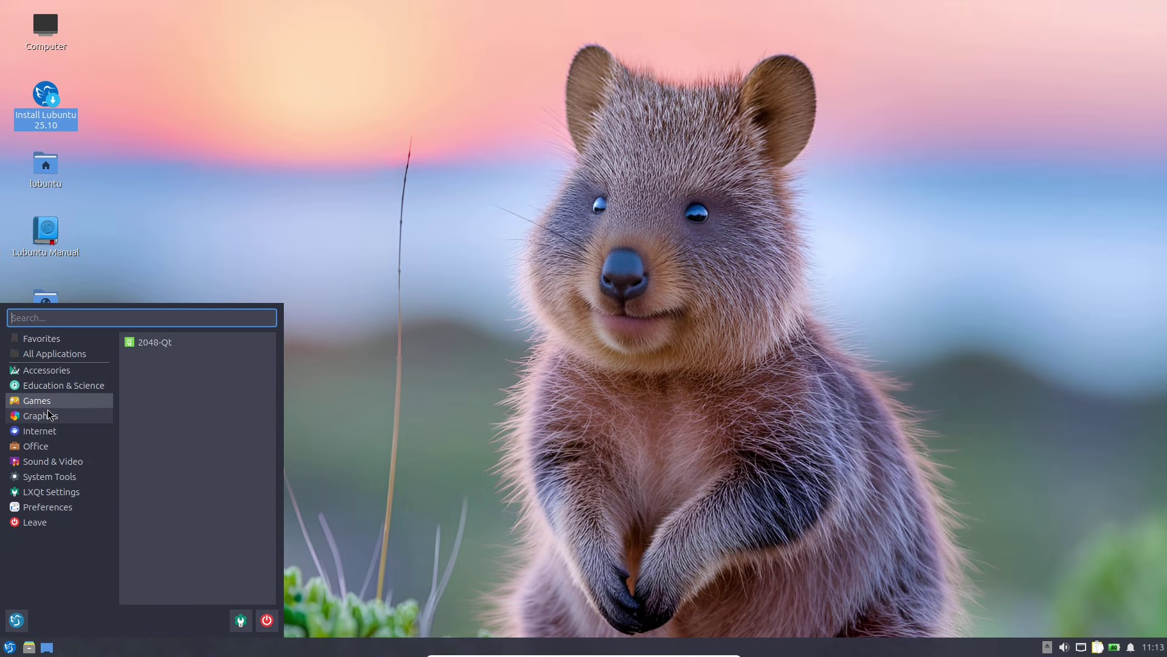
left_click(50, 416)
left_click(52, 430)
left_click(54, 446)
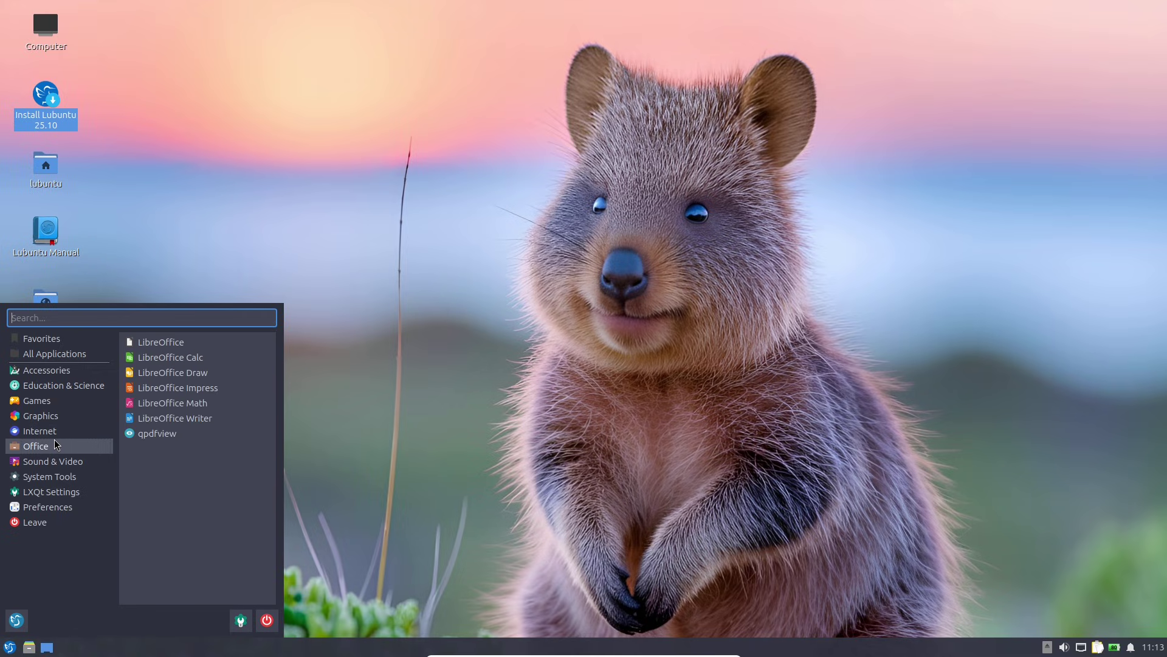
Browse the Sound & Video, System Tools, LXQt Settings, Preferences and Leave menu entries.
left_click(59, 462)
left_click(65, 475)
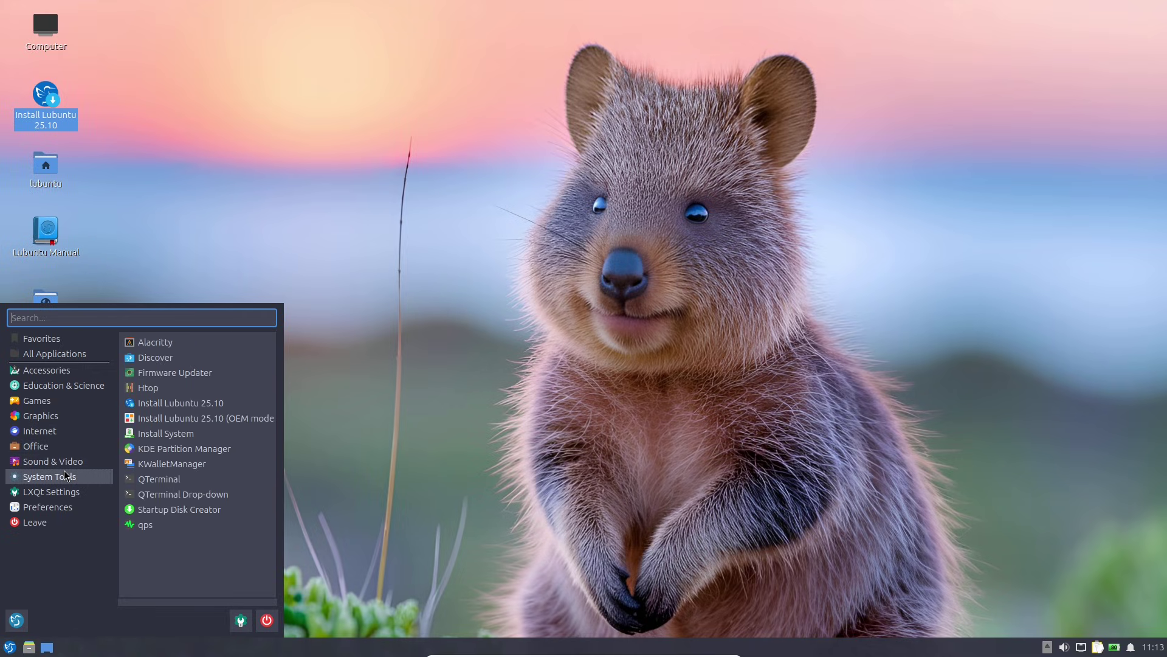
left_click(70, 490)
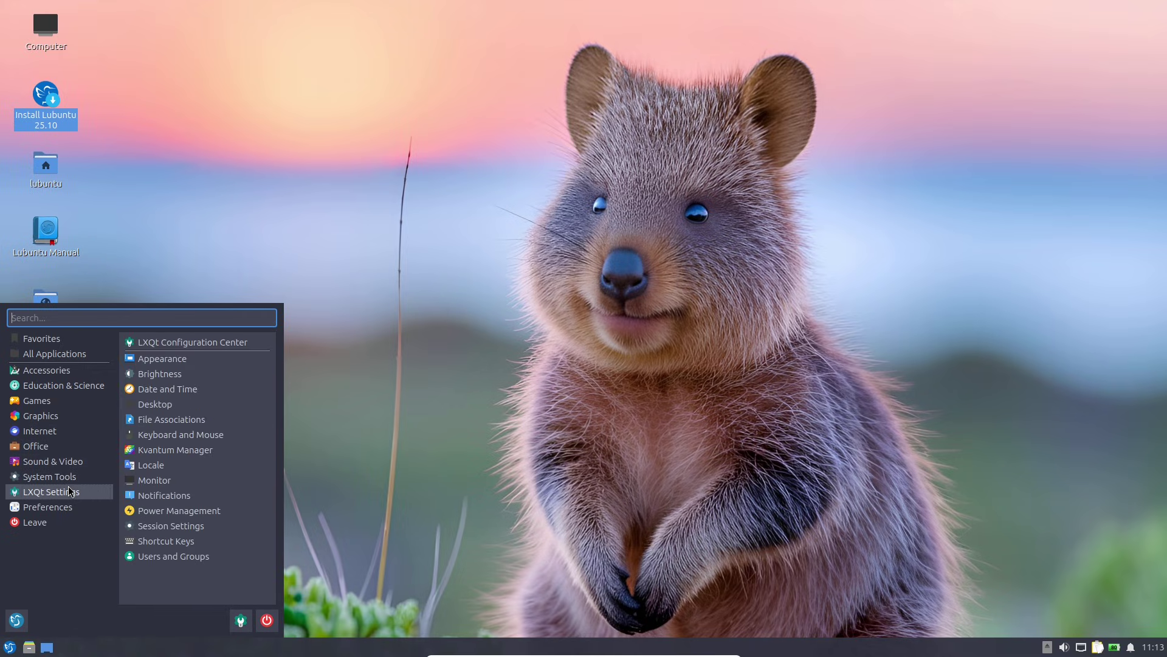
left_click(70, 506)
left_click(66, 522)
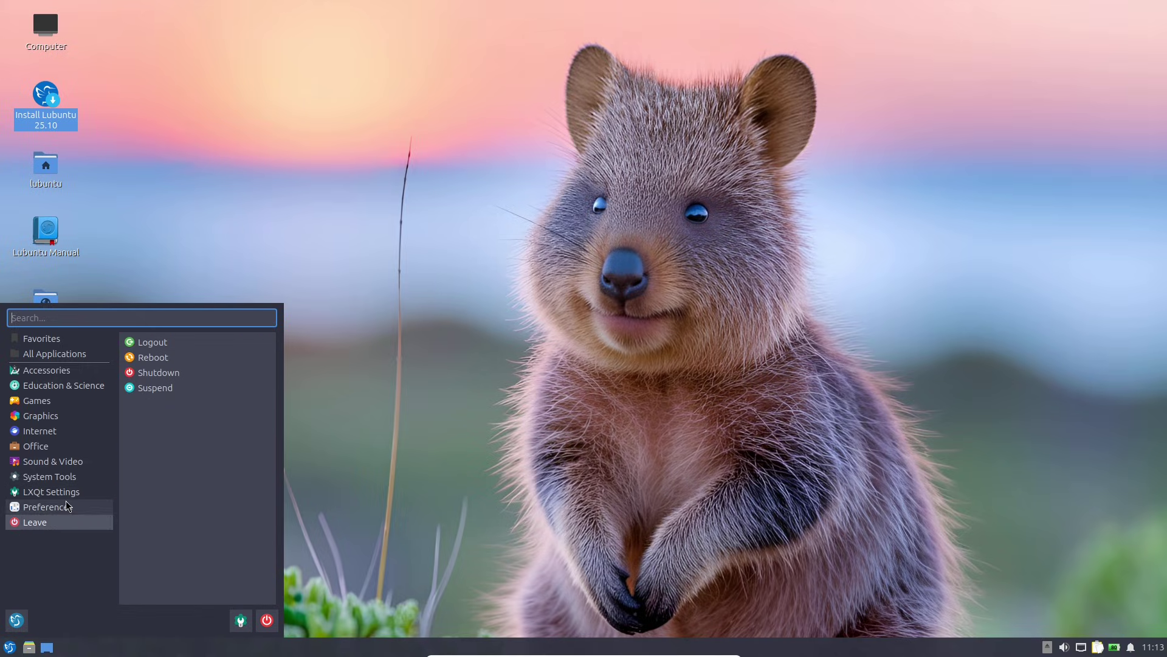
left_click(67, 494)
left_click(55, 476)
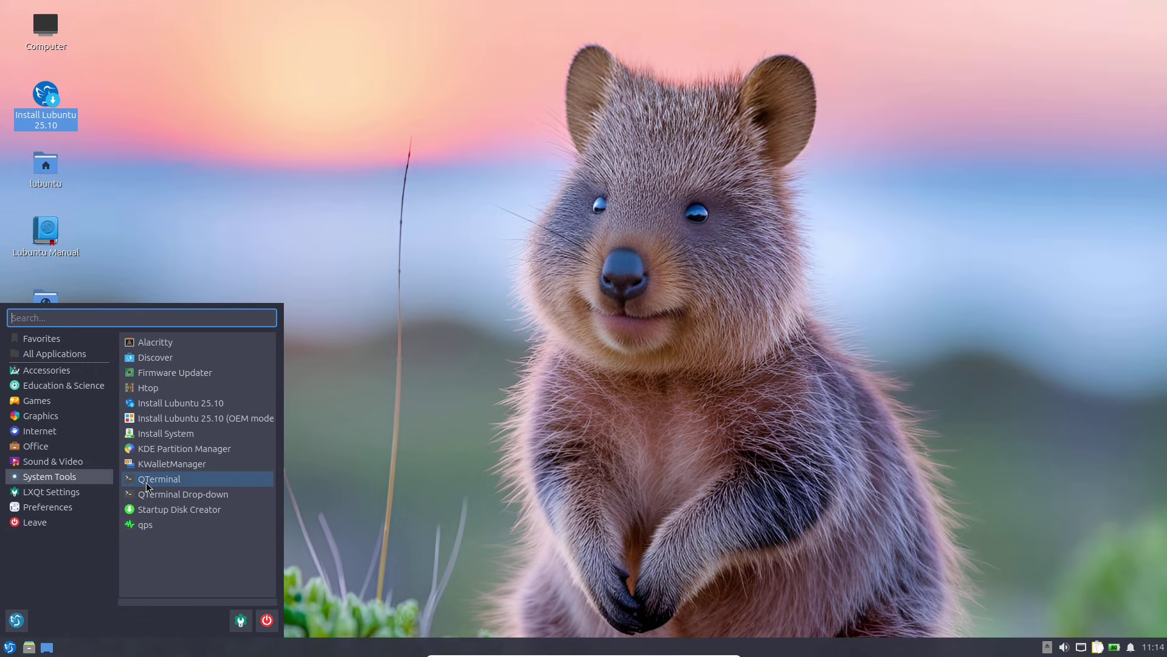
Launch qps maximized, listing processes as a tree including threads.
left_click(162, 522)
left_click(774, 196)
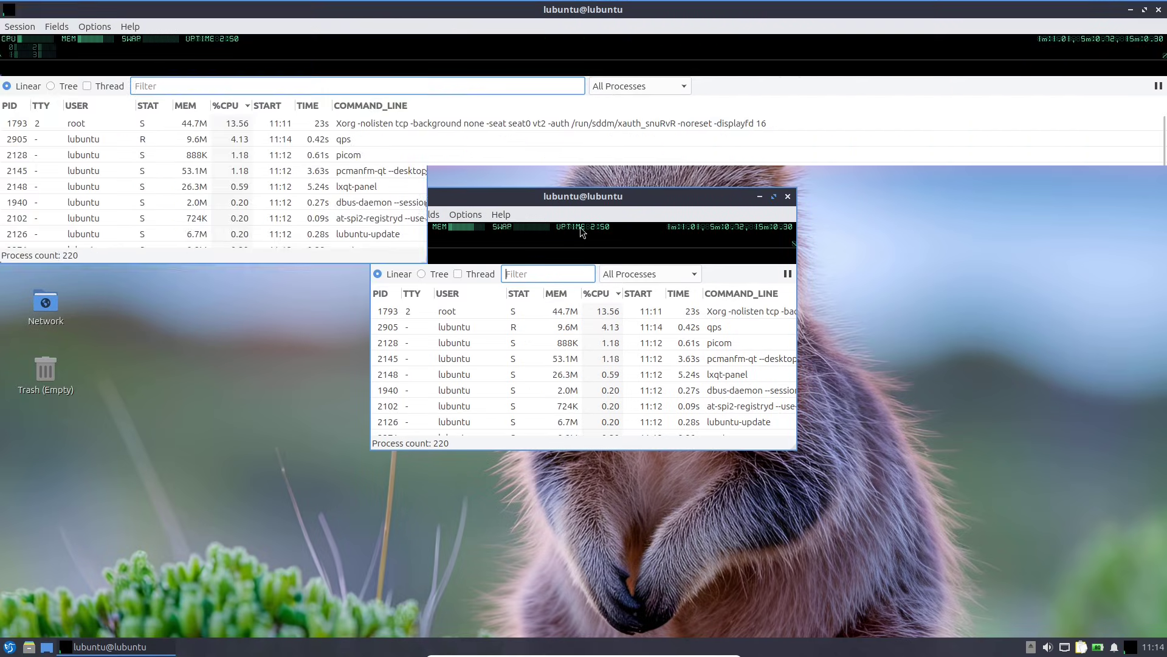
left_click(59, 85)
left_click(90, 87)
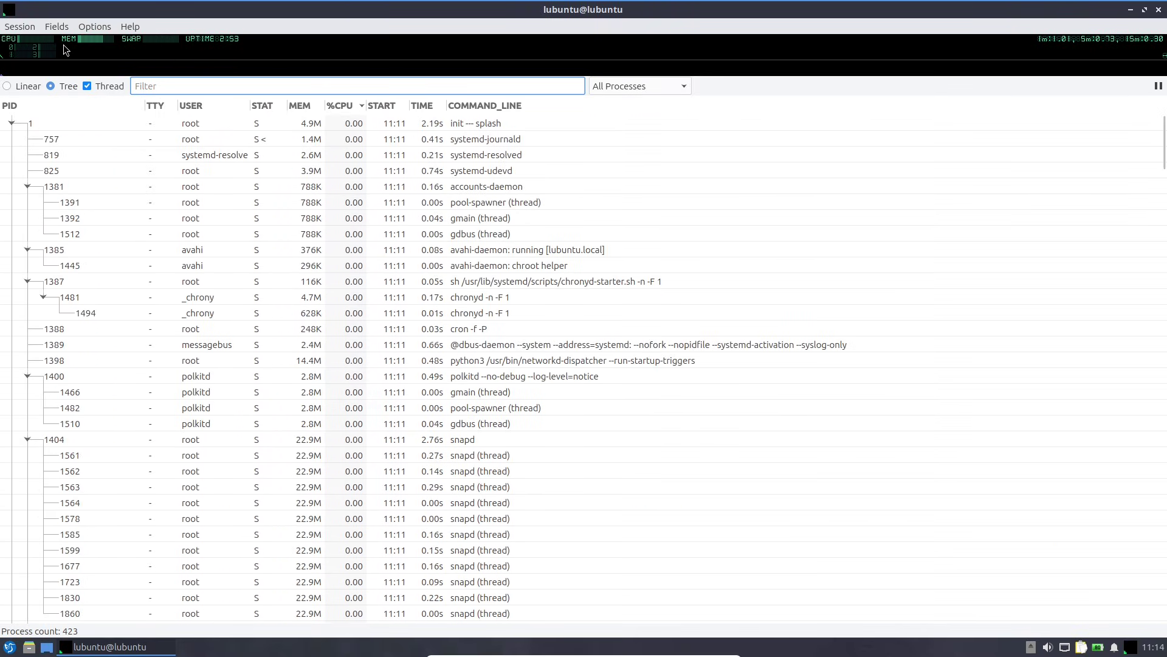
mouse_move(42, 37)
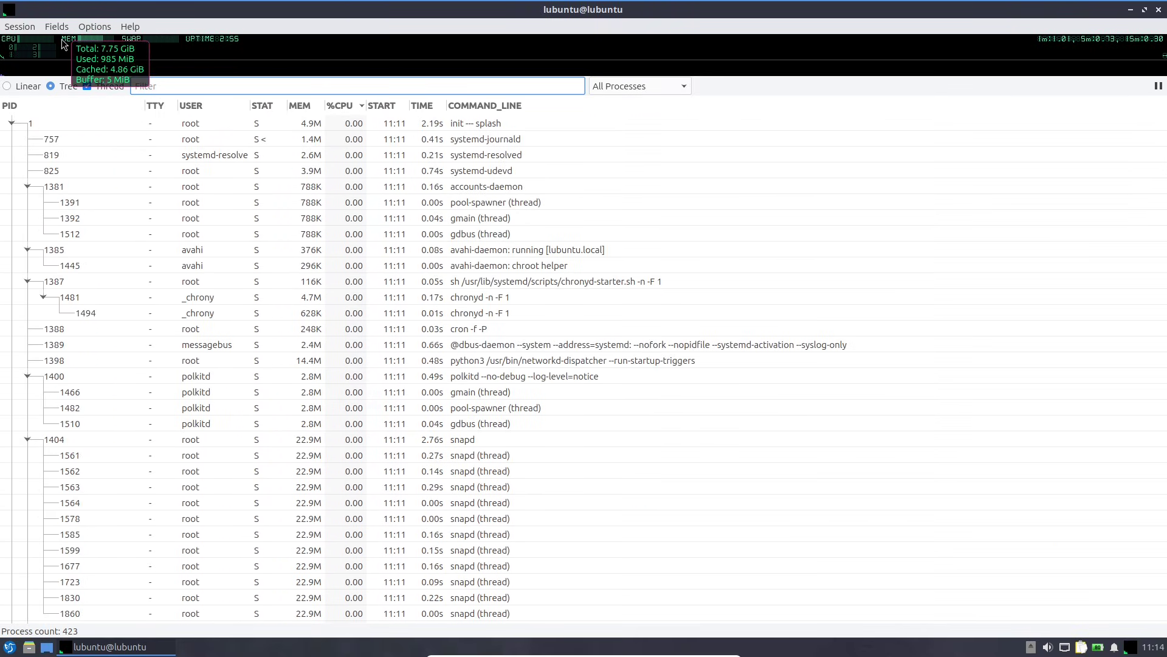
Close qps and launch QTerminal filling the screen.
left_click(1159, 10)
left_click(8, 647)
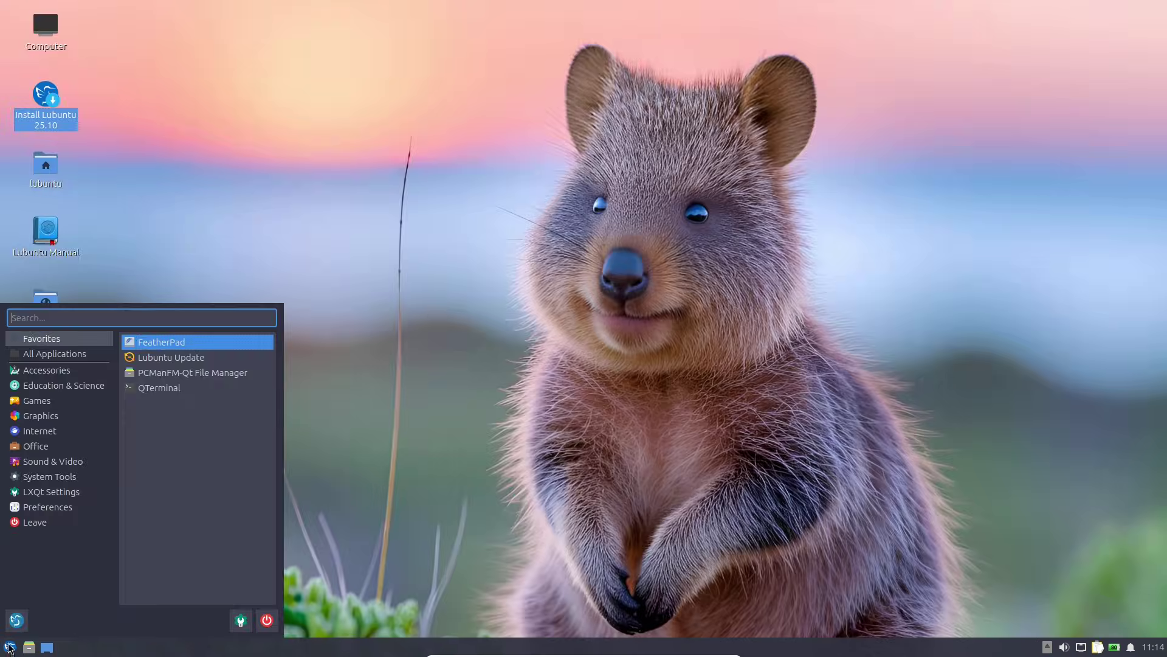
left_click(227, 388)
left_click(804, 135)
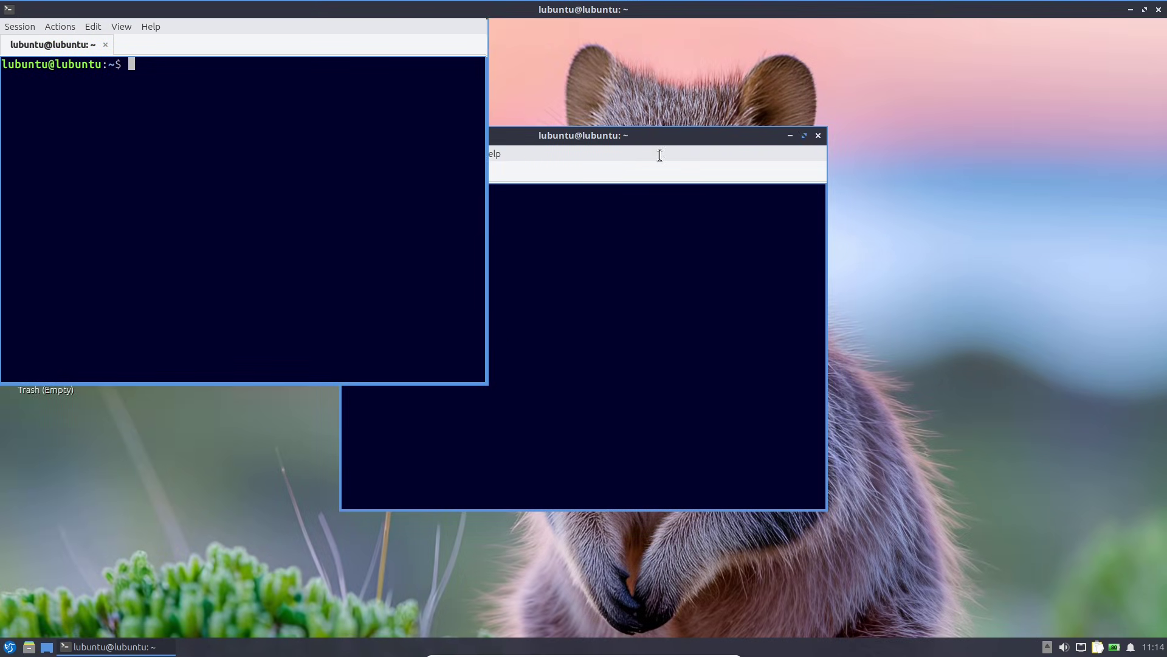
In terminal preferences, change the font from Ubuntu Mono 14 to 16 pt and apply it.
left_click(59, 27)
mouse_move(100, 26)
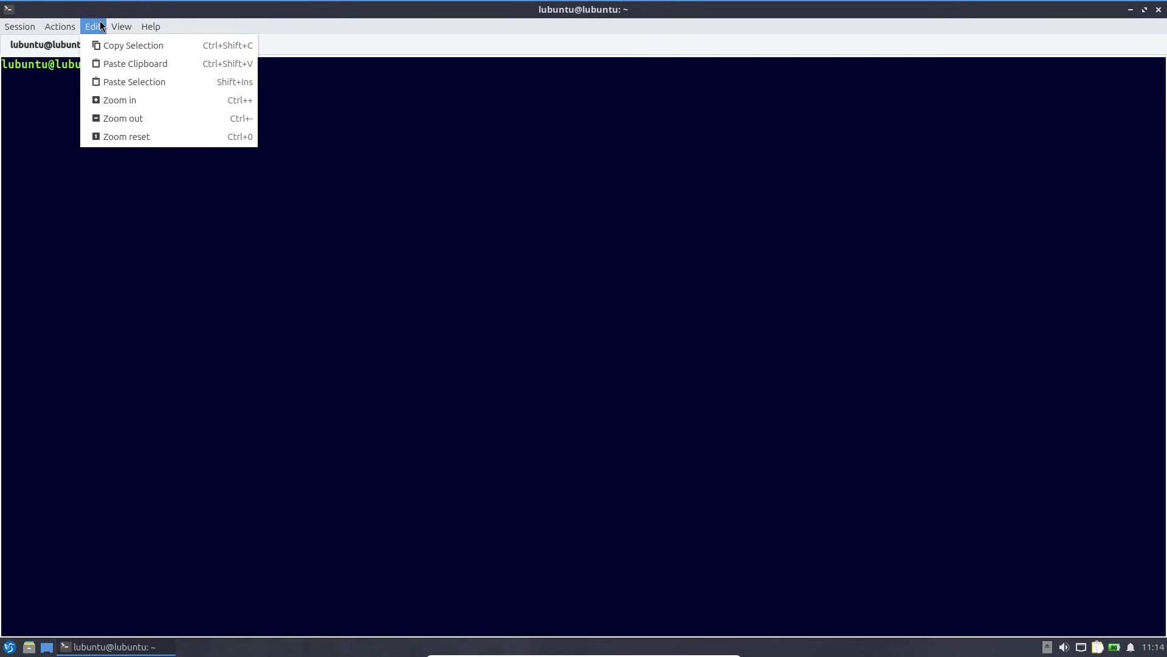
mouse_move(20, 26)
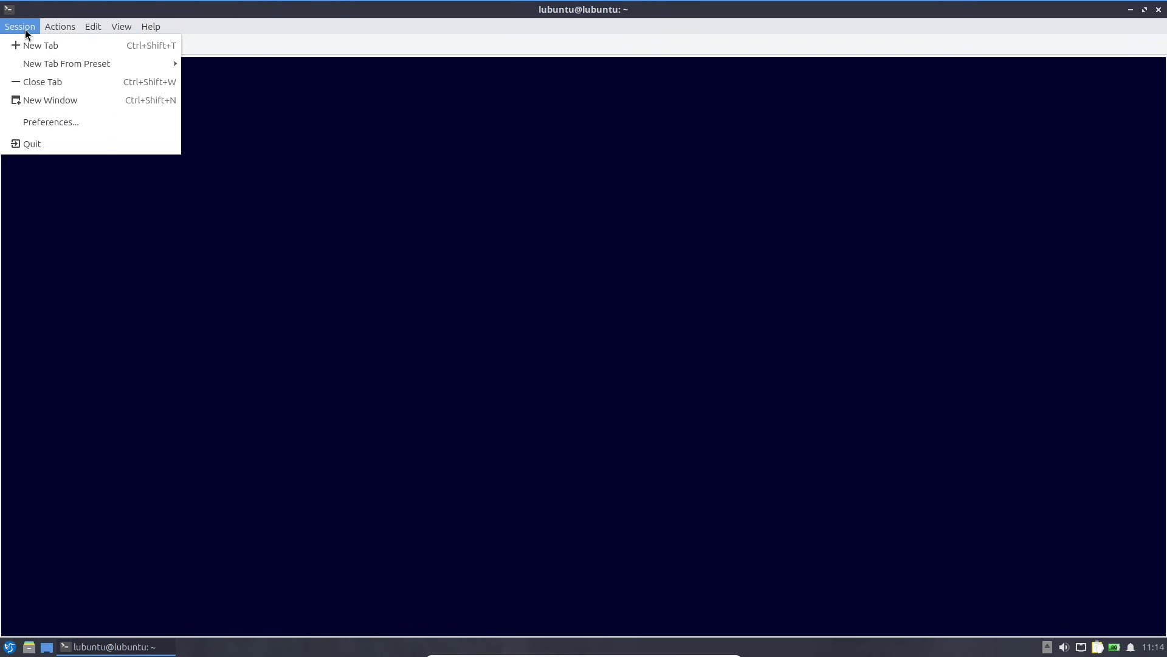
left_click(47, 120)
left_click(725, 114)
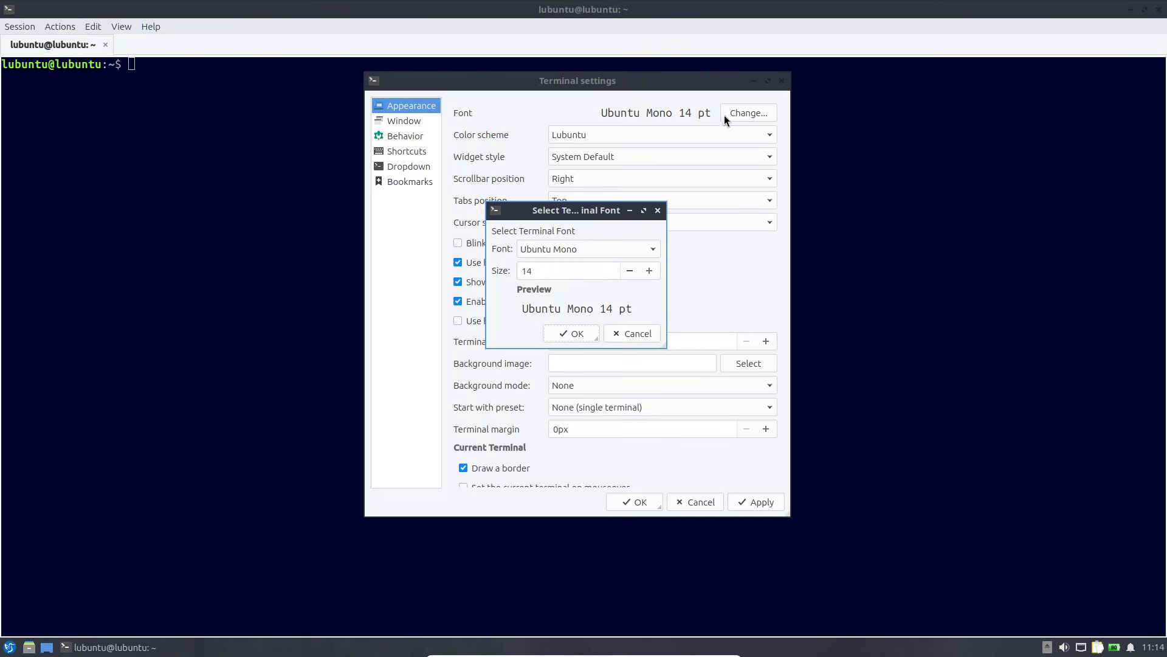
left_click(645, 274)
left_click(645, 275)
left_click(596, 335)
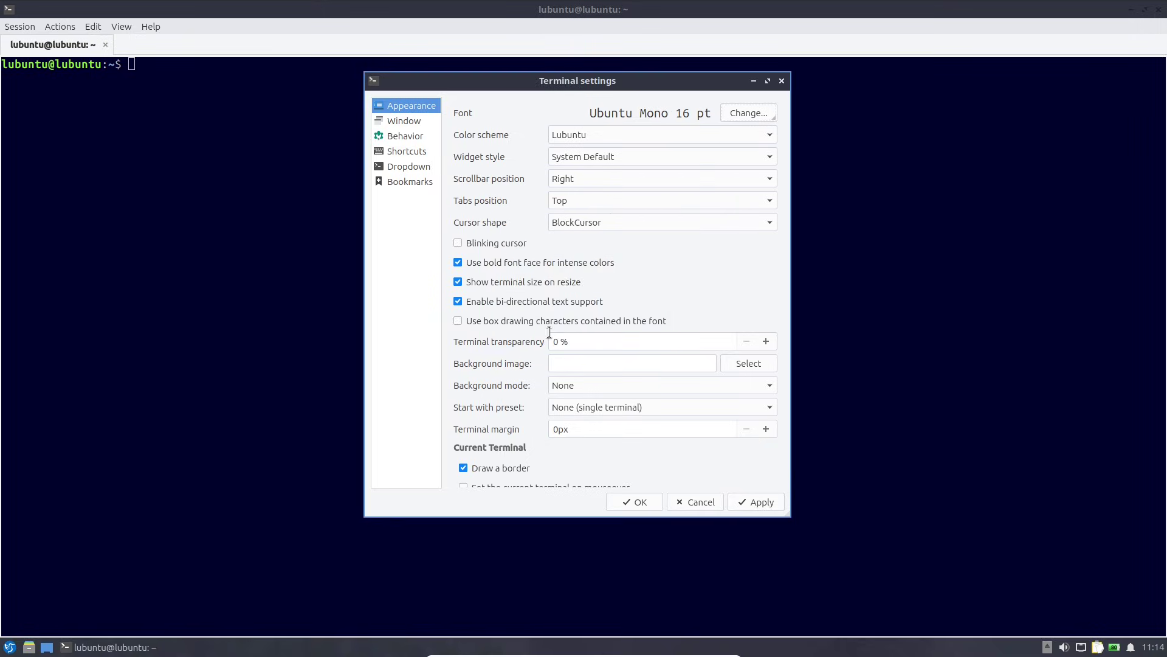
left_click(754, 502)
left_click(636, 500)
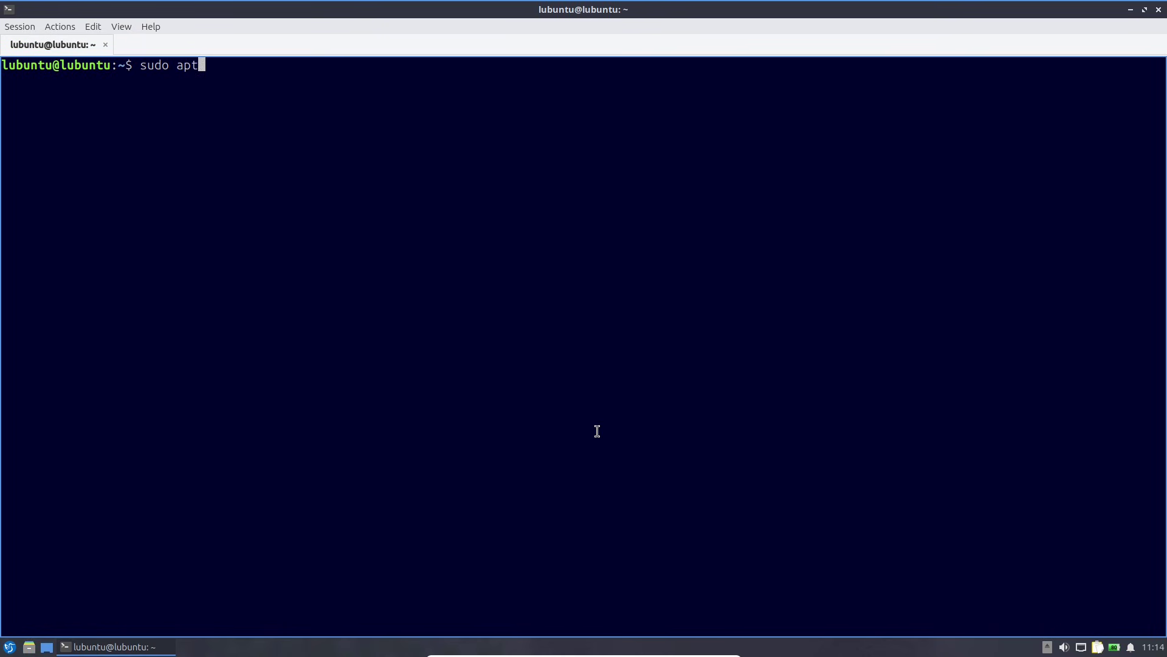
Install fastfetch with sudo apt, clear the screen, and run fastfetch.
type("fastfetch")
key("Return")
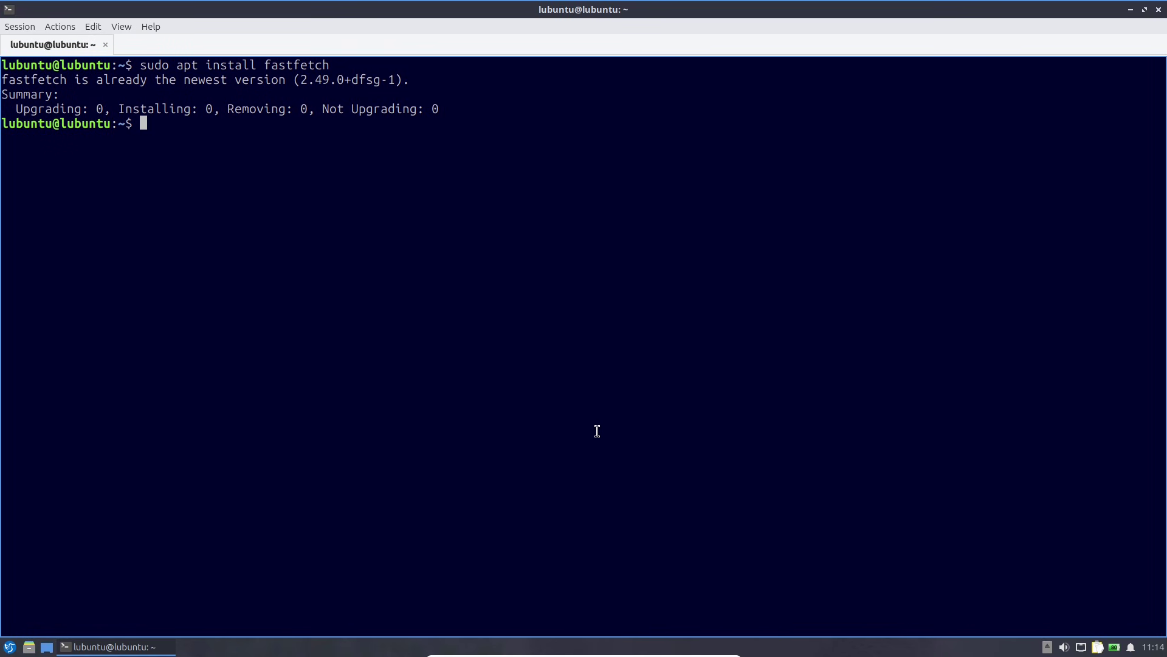
key("Return")
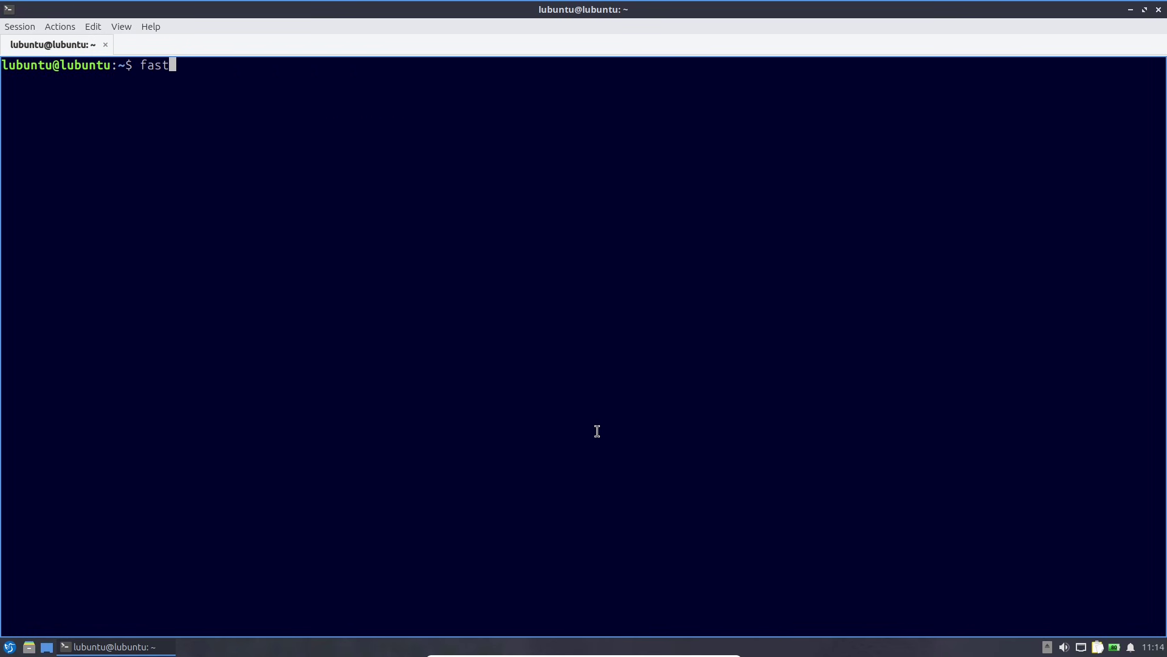
type("fastfetch")
key("Return")
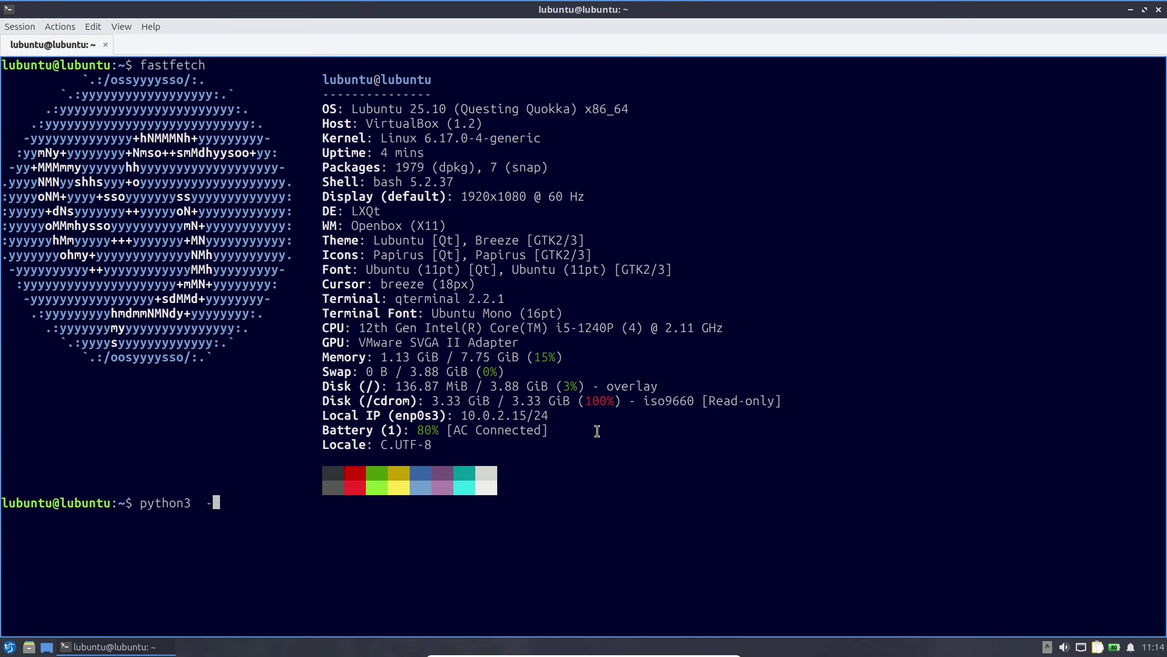
Show the Python 3.13.7 version and the /etc/issue release text, then clear the screen.
key("Return")
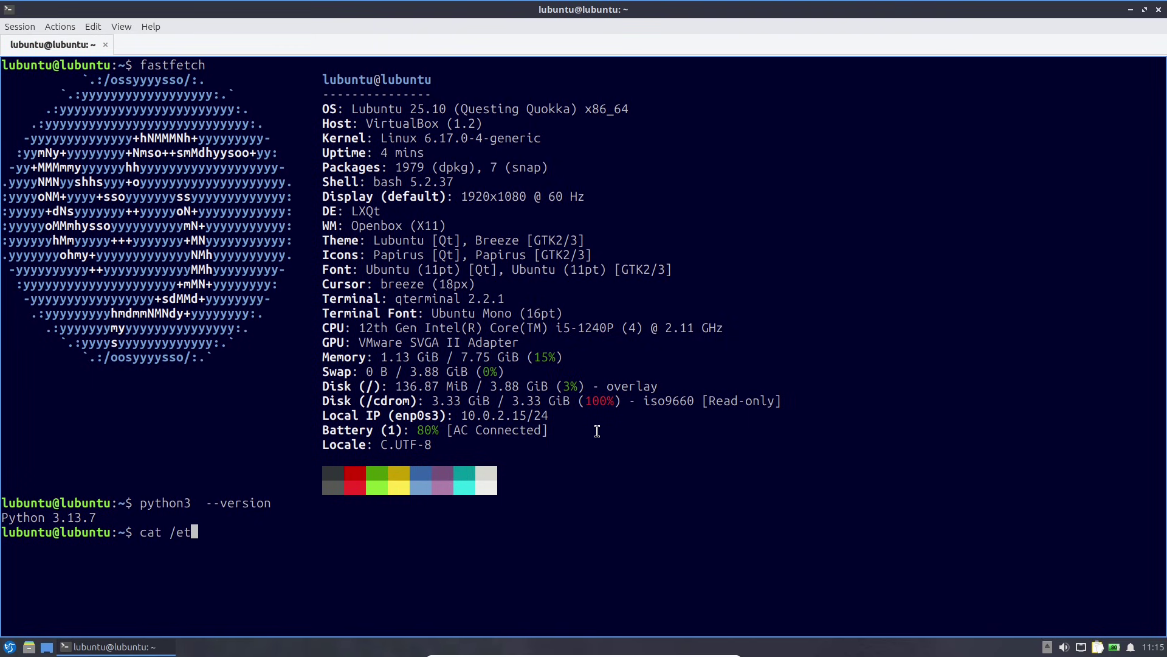
key("Return")
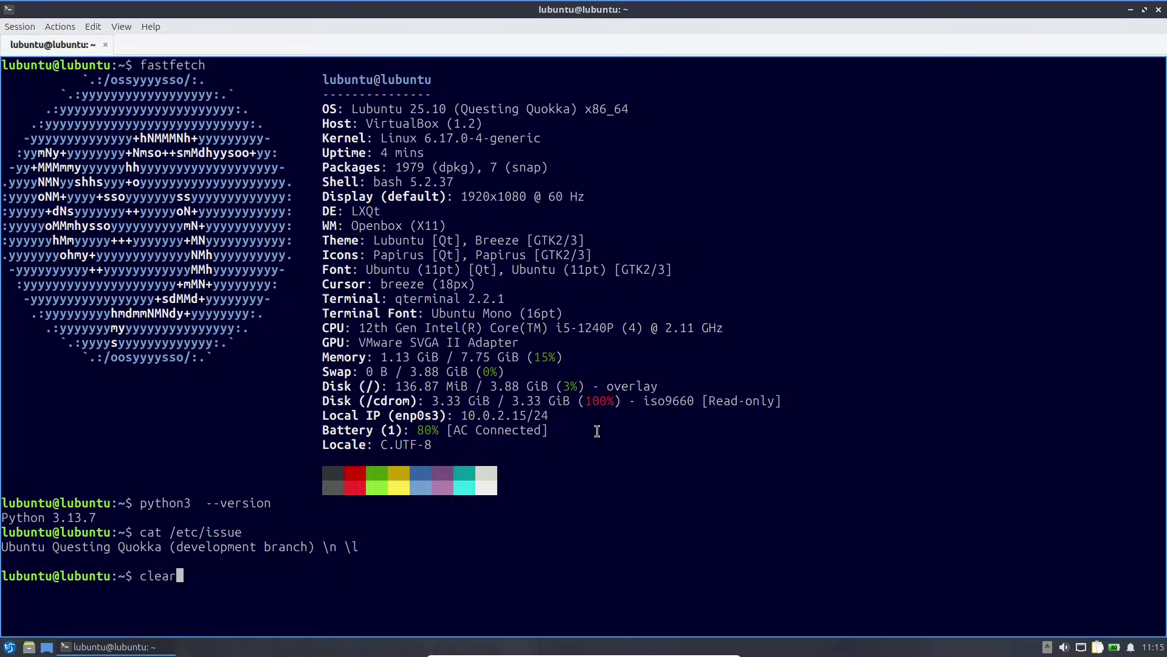
key("Return")
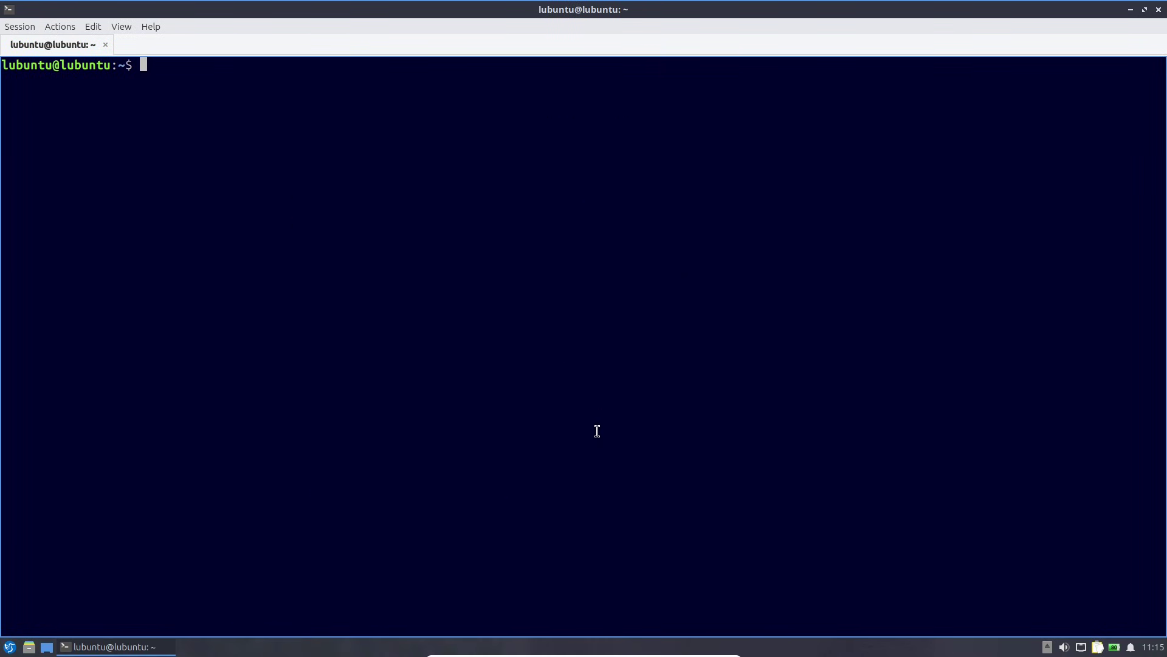
Run inxi -sv8, select its Info, Graphics, Audio and System sections, then close QTerminal.
type("inx")
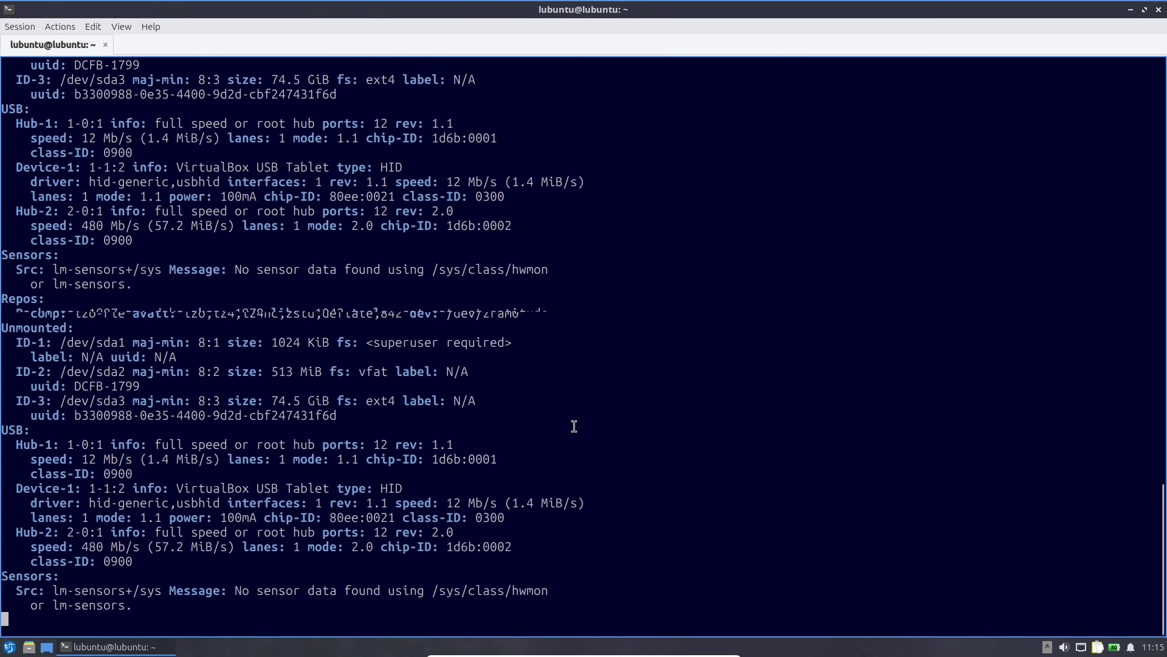
left_click_drag(549, 605, 2, 532)
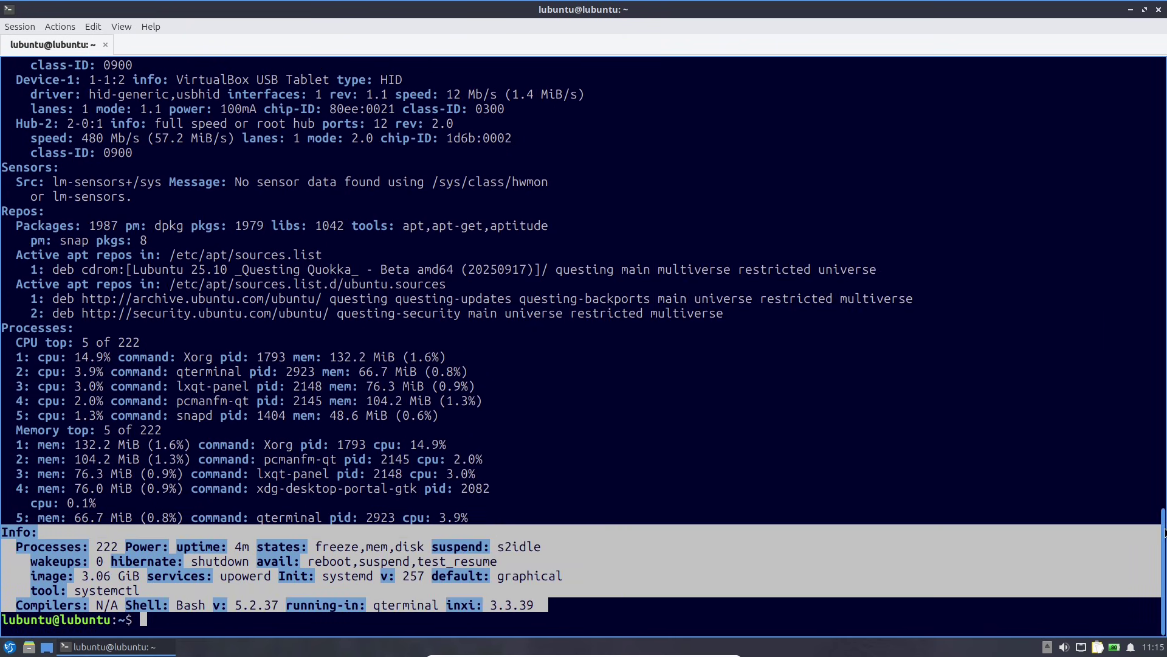
left_click_drag(1165, 533, 1164, 276)
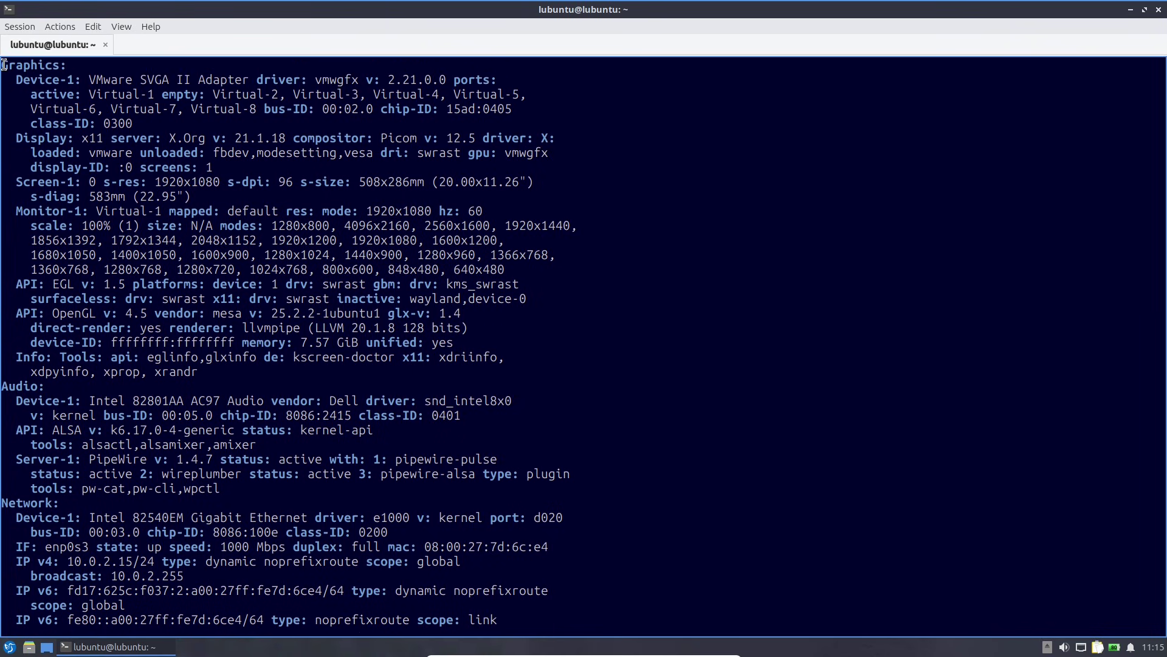
left_click_drag(3, 65, 474, 488)
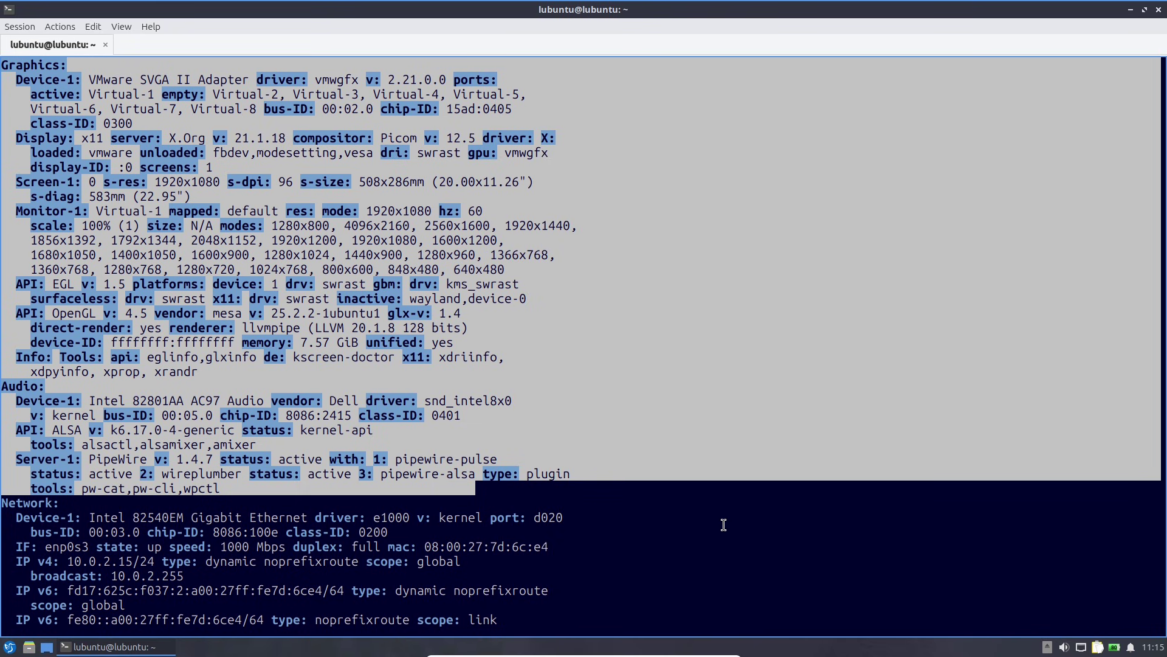
scroll(1162, 428, "up", 3)
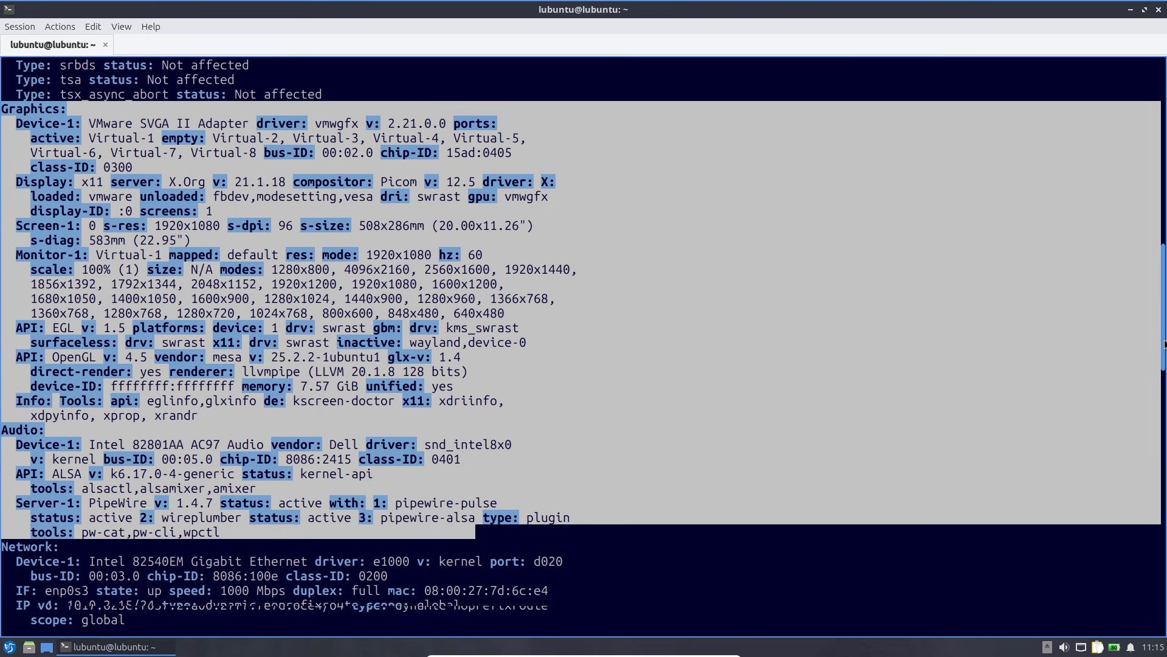
scroll(1163, 332, "up", 9)
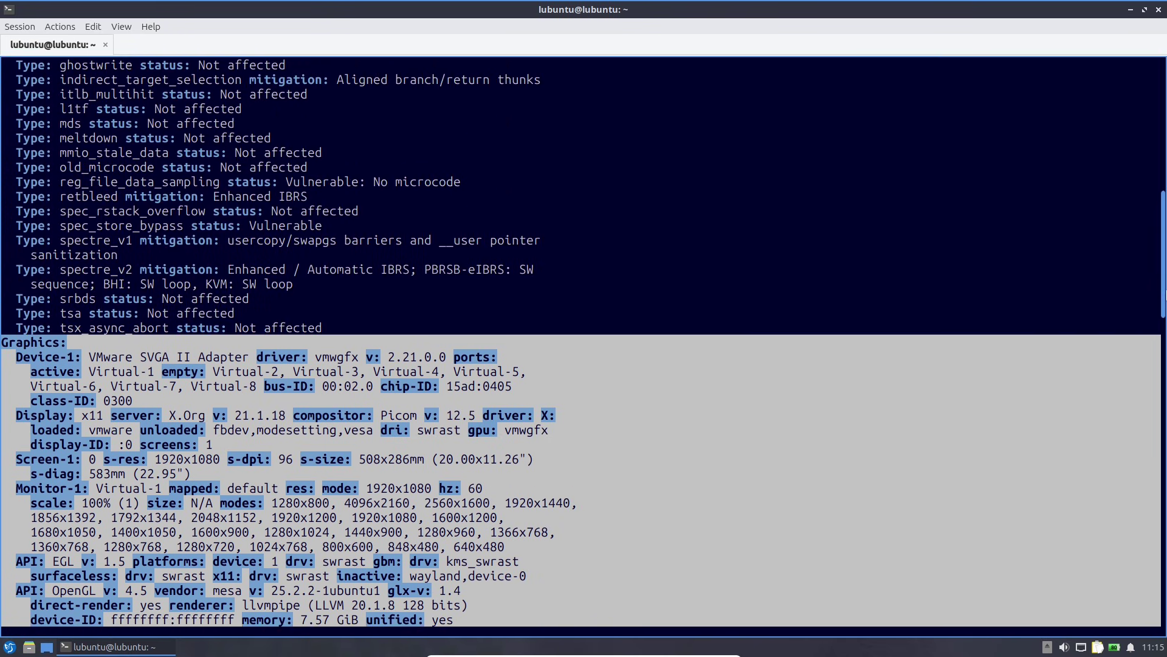
scroll(1162, 243, "up", 9)
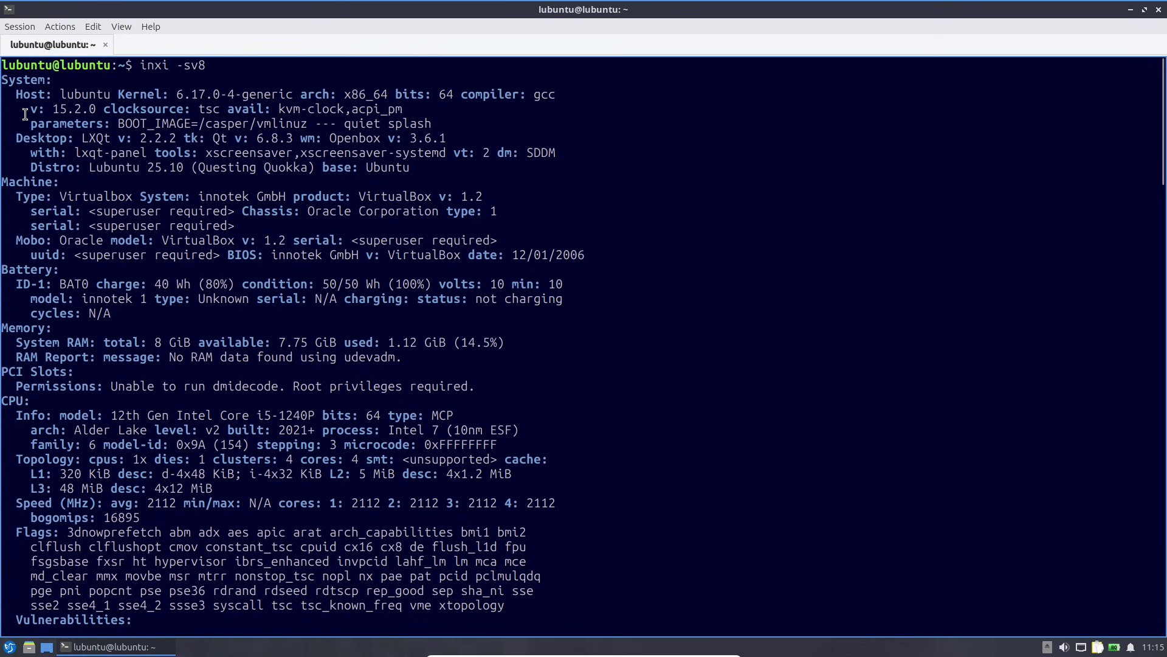
left_click_drag(4, 78, 431, 170)
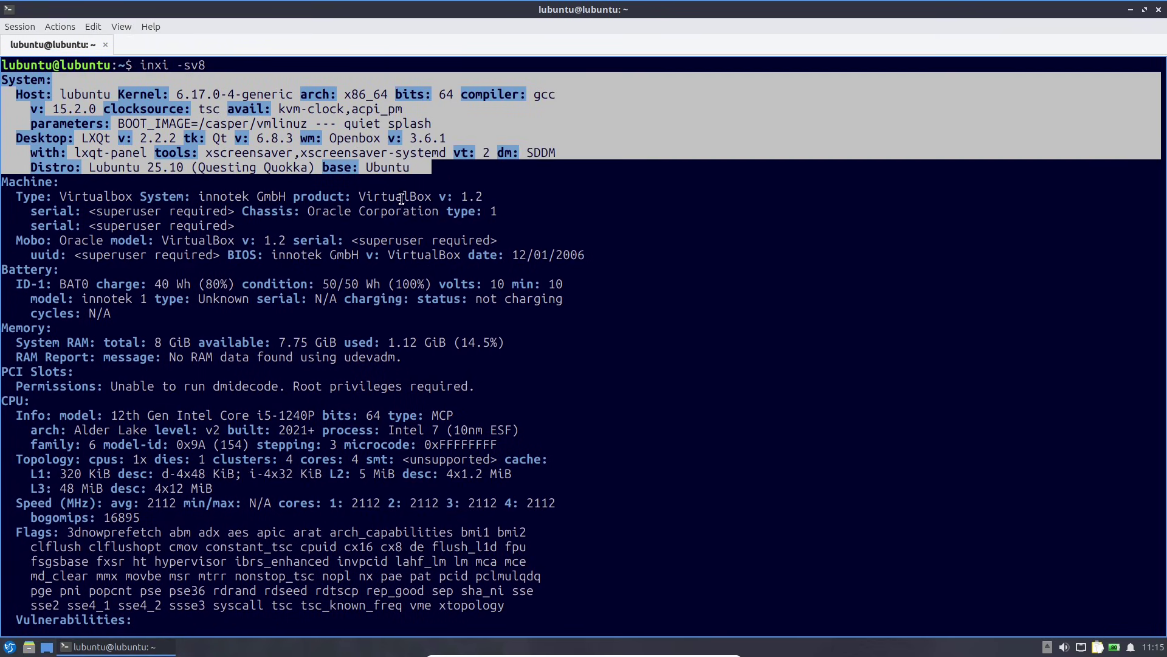
left_click(1157, 9)
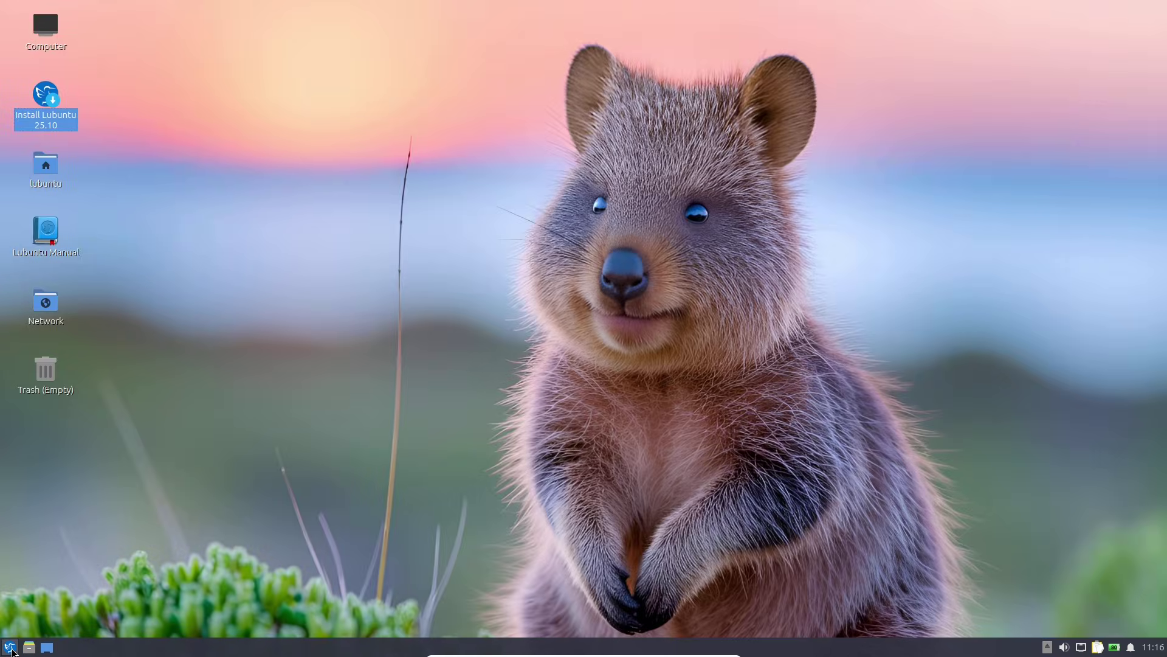
left_click(10, 647)
left_click(241, 620)
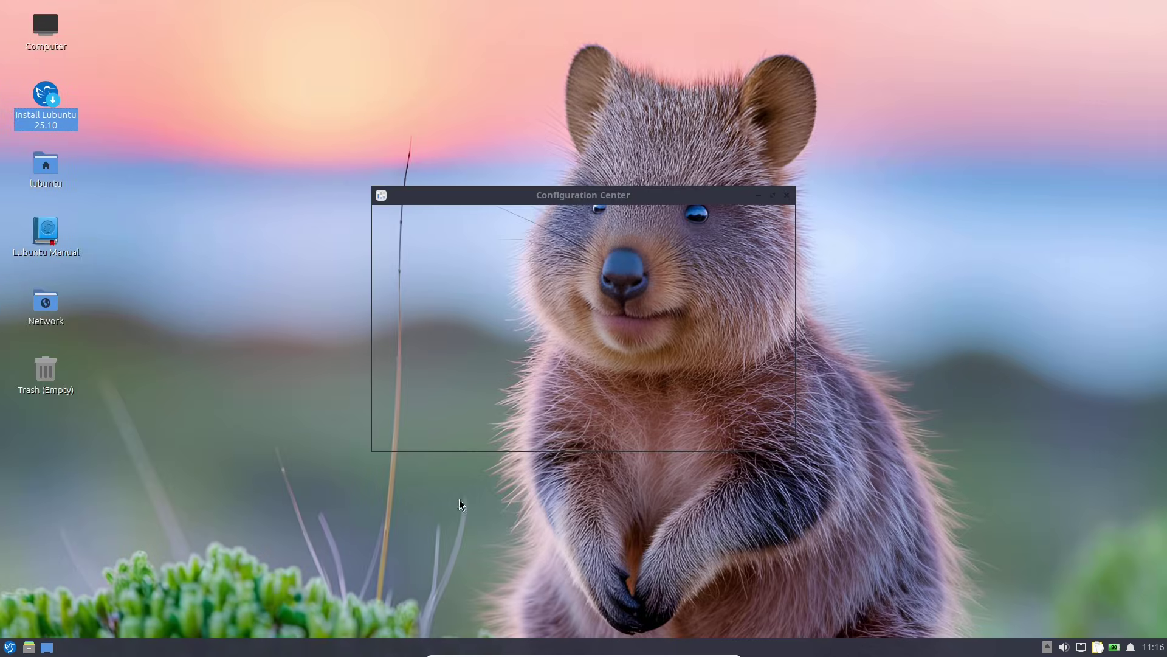
scroll(769, 274, "down", 5)
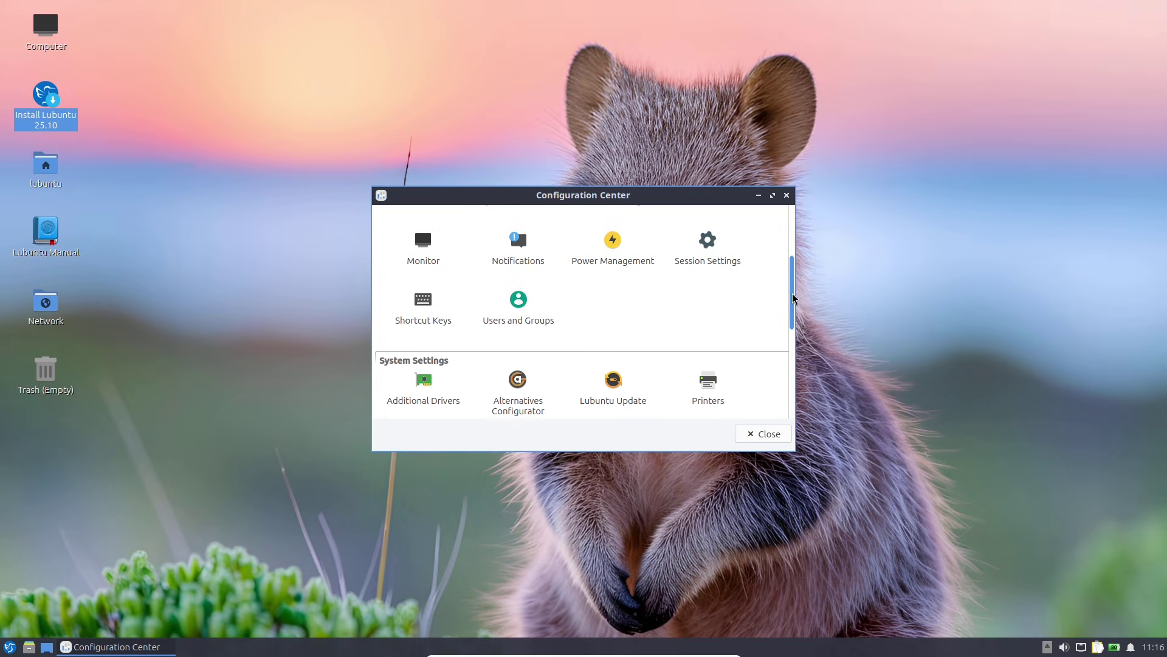
scroll(769, 231, "up", 6)
left_click(427, 251)
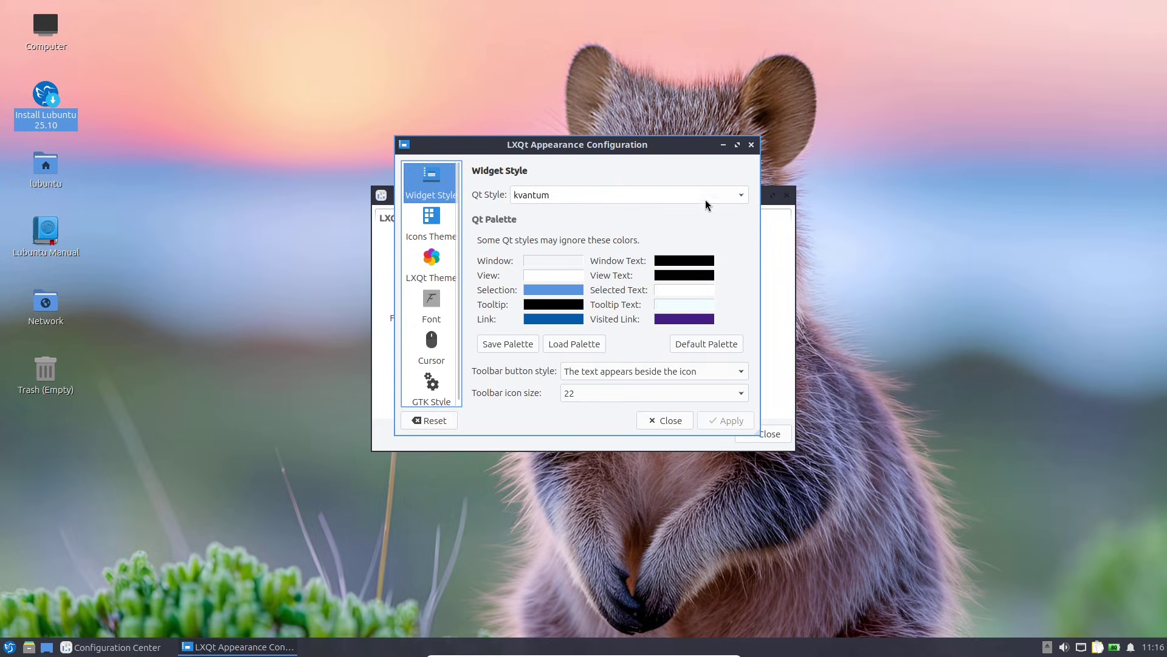
left_click(737, 145)
left_click(1159, 9)
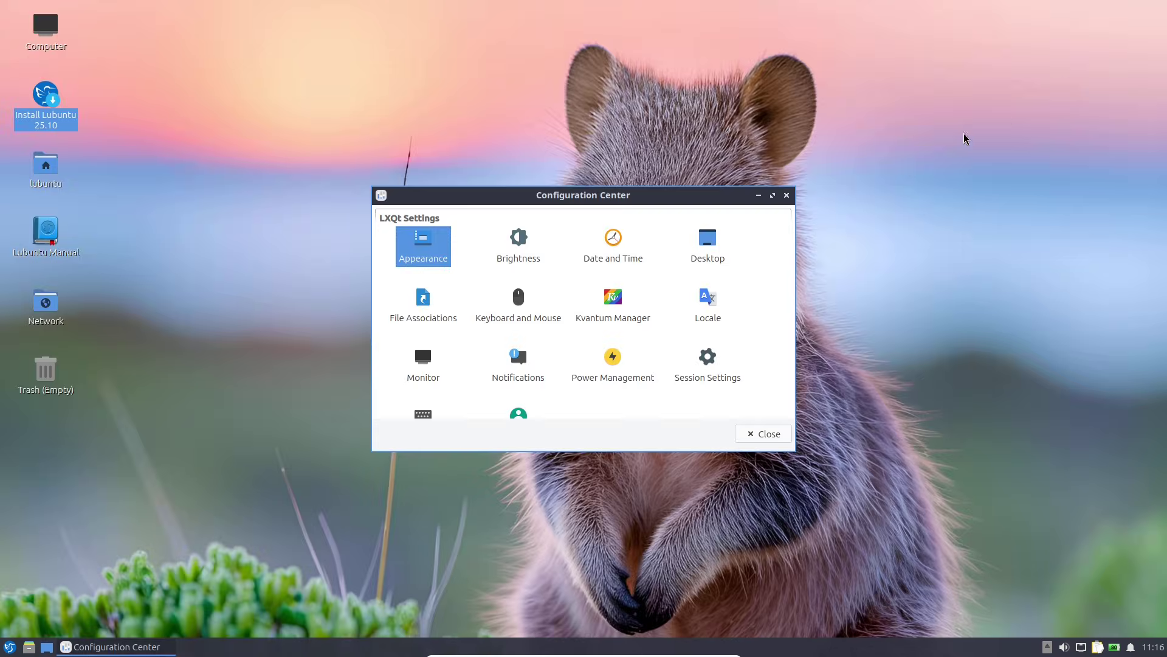
left_click(716, 249)
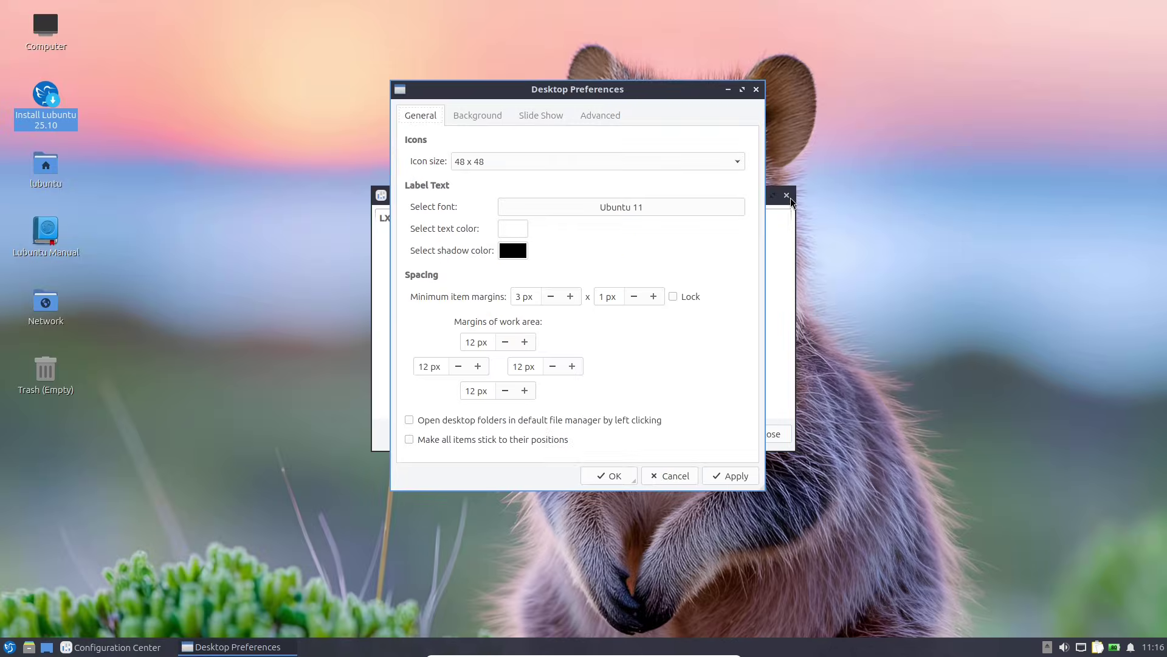
left_click(481, 119)
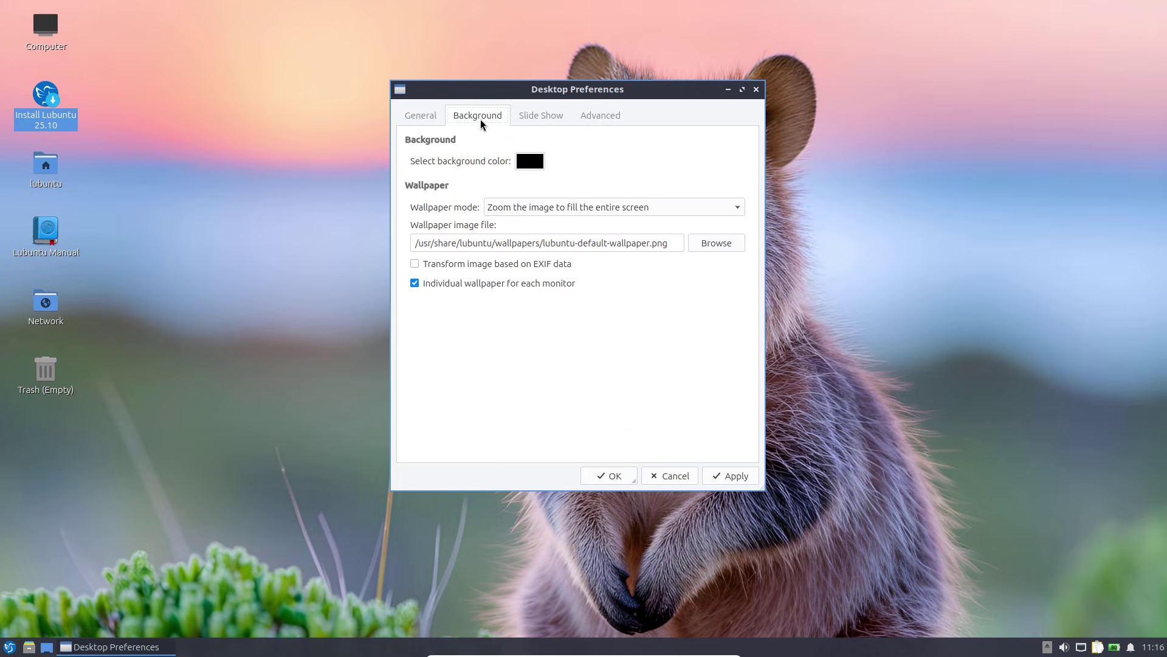
left_click(716, 243)
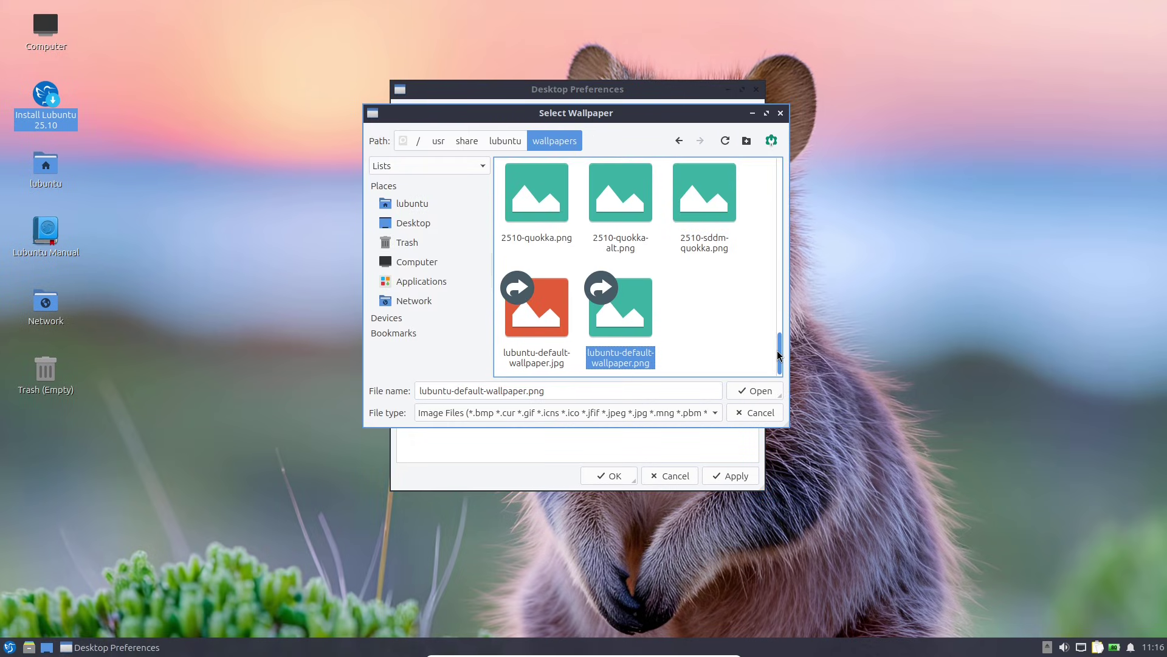
left_click_drag(779, 356, 780, 160)
left_click(781, 113)
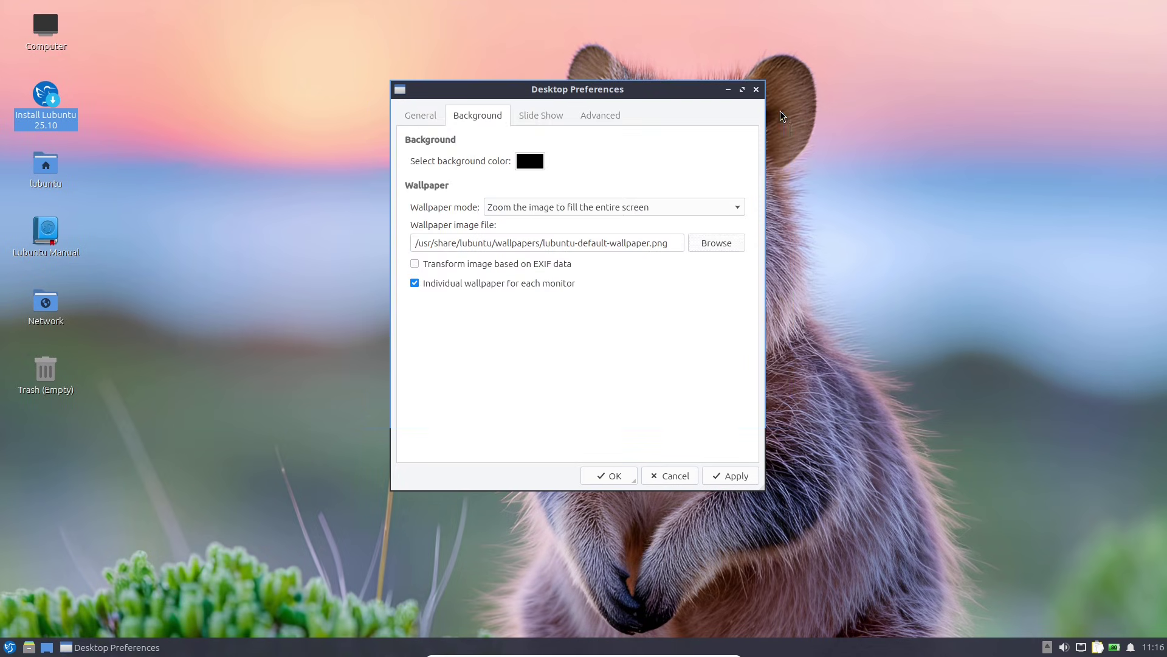
key("Escape")
left_click(9, 647)
left_click(273, 626)
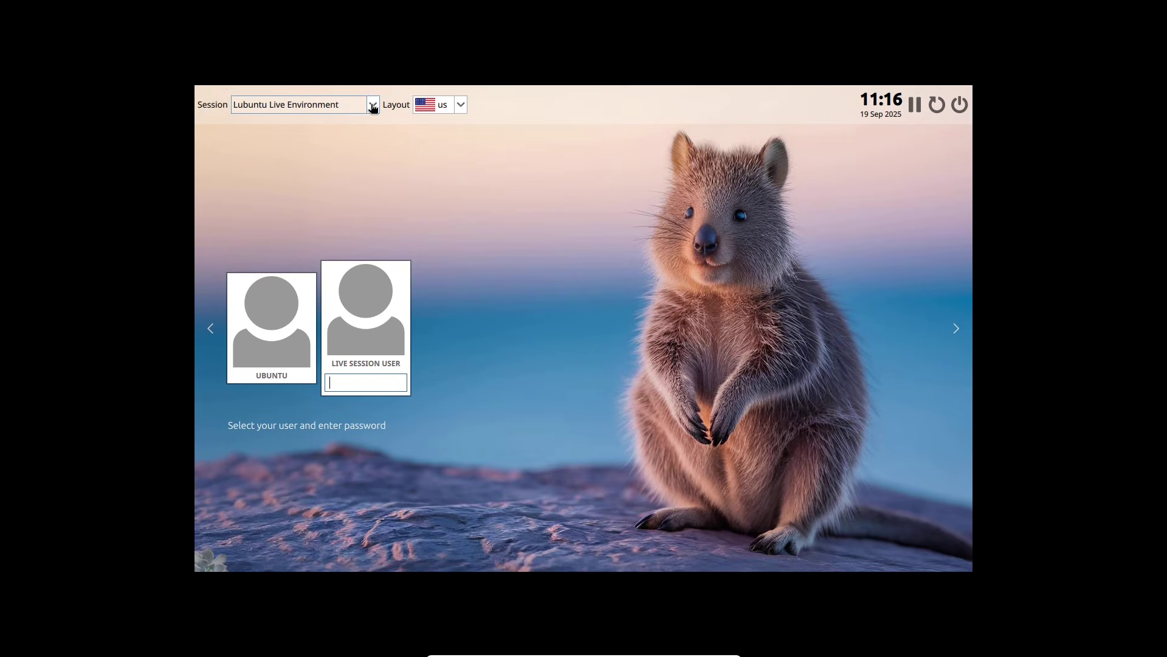
Open the Session dropdown on the SDDM login screen to list available desktop sessions.
left_click(373, 104)
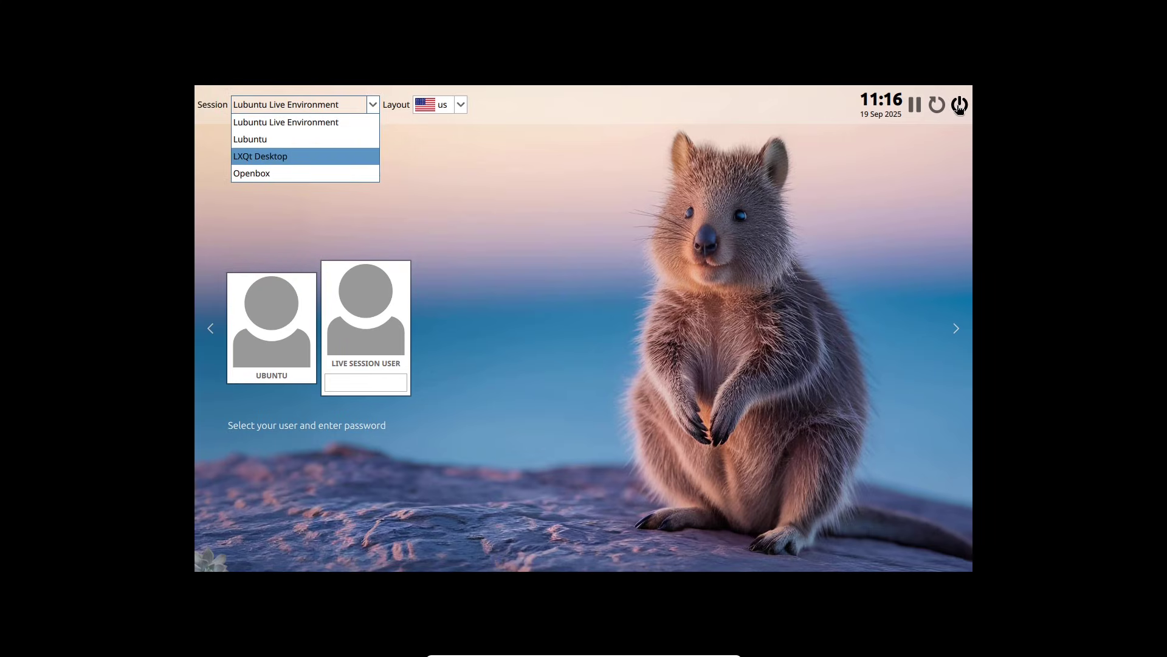